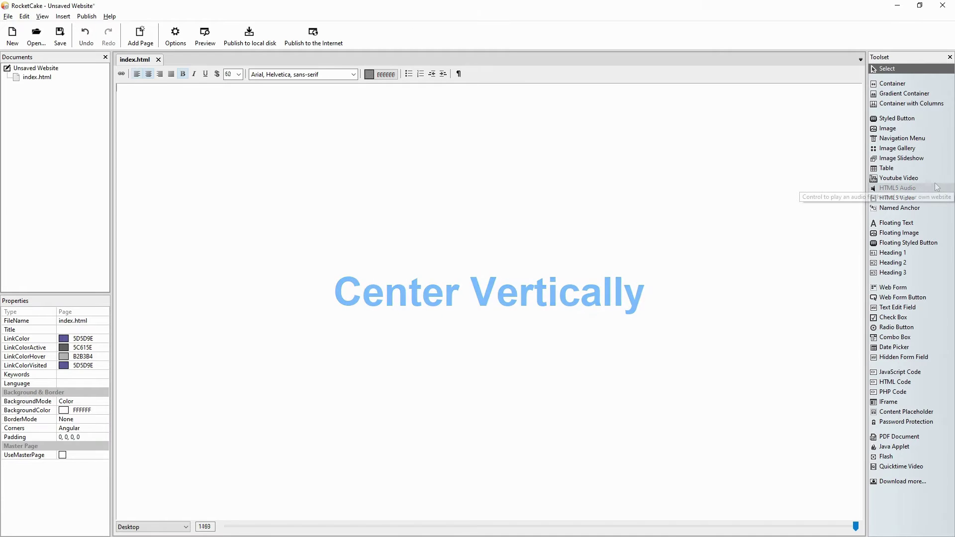
# Insert an empty container at the page top and nest a second container inside it.
pyautogui.click(913, 85)
pyautogui.click(609, 140)
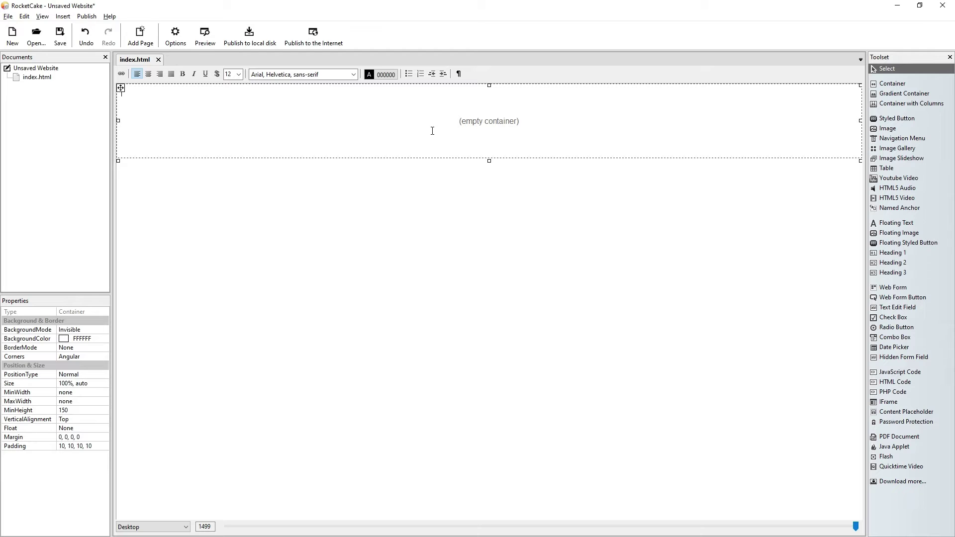
pyautogui.click(892, 84)
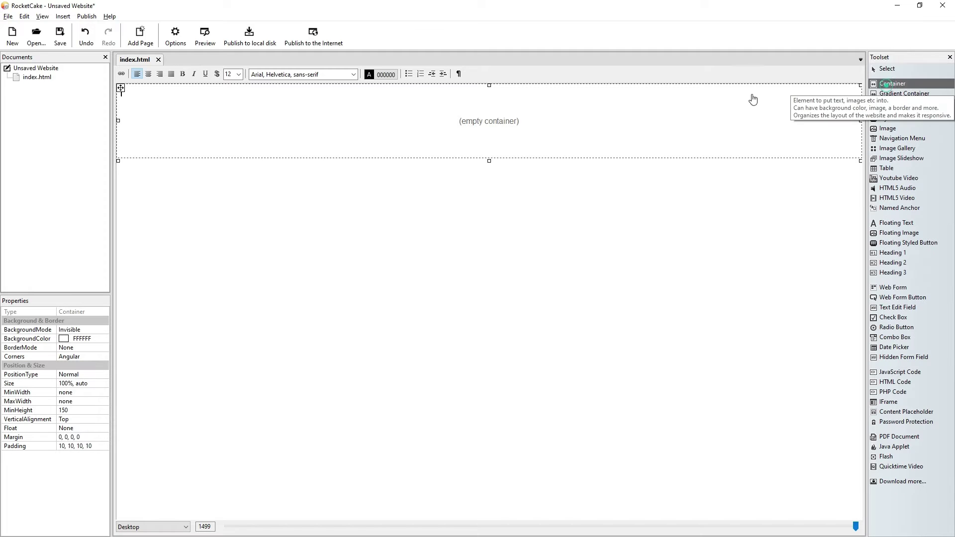
pyautogui.click(383, 138)
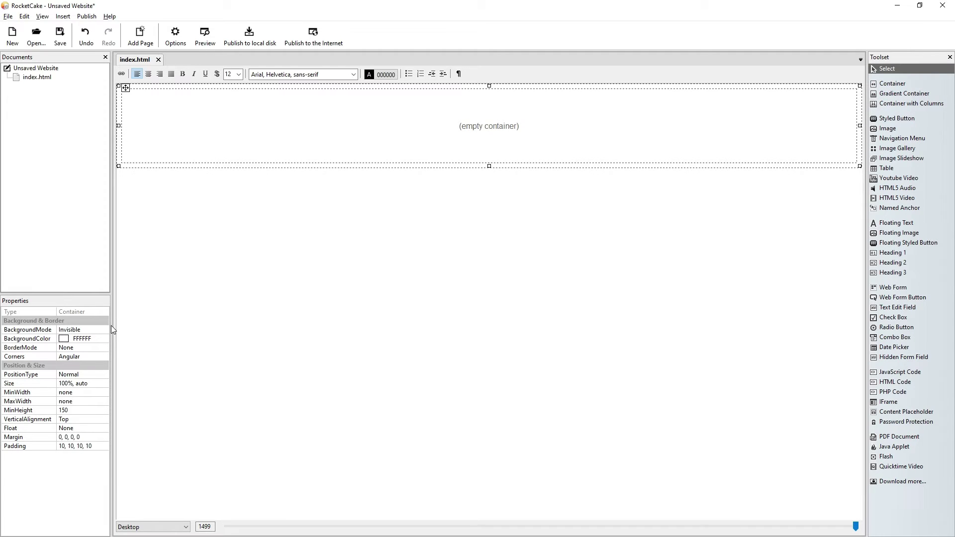
# Give the inner container a 1200 max width, centre it, and add a blank line above.
pyautogui.click(78, 401)
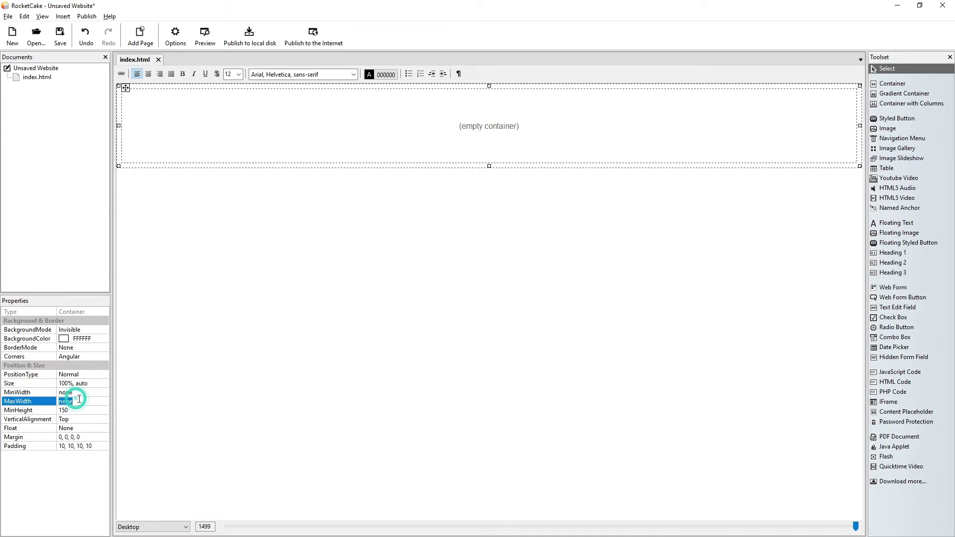
pyautogui.write('1200')
pyautogui.press('Return')
pyautogui.click(149, 78)
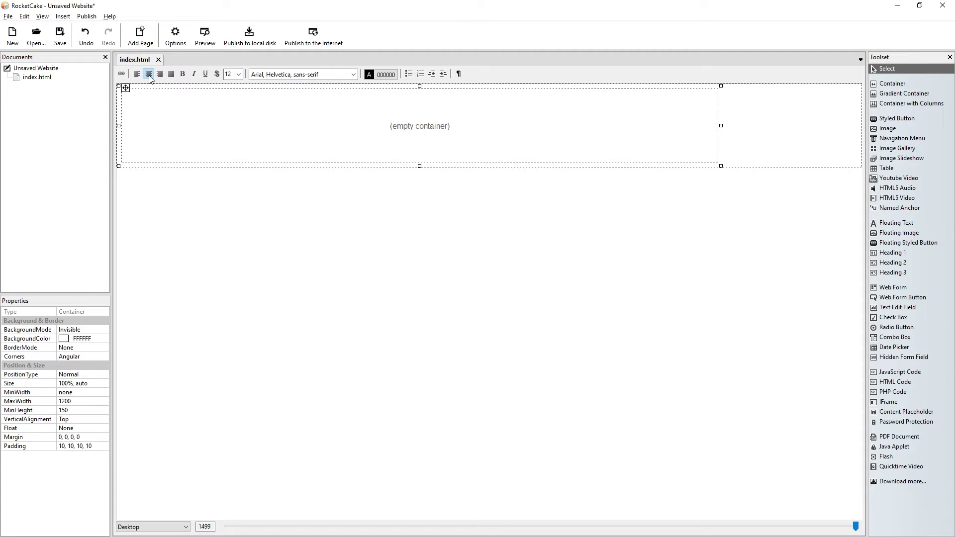
pyautogui.click(152, 114)
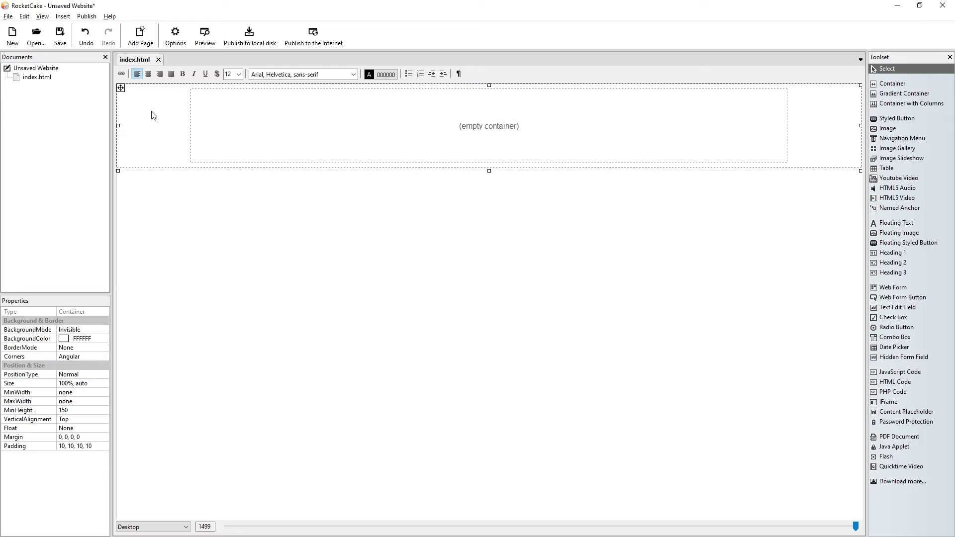
pyautogui.press('Return')
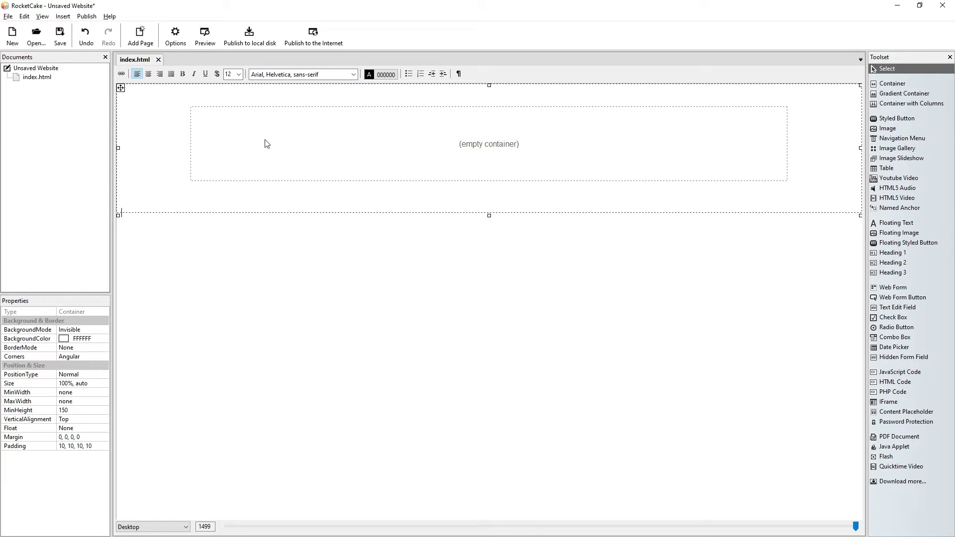
# Insert the girl-2605526_1920 photo into the inner container, aligned right.
pyautogui.click(897, 129)
pyautogui.click(518, 141)
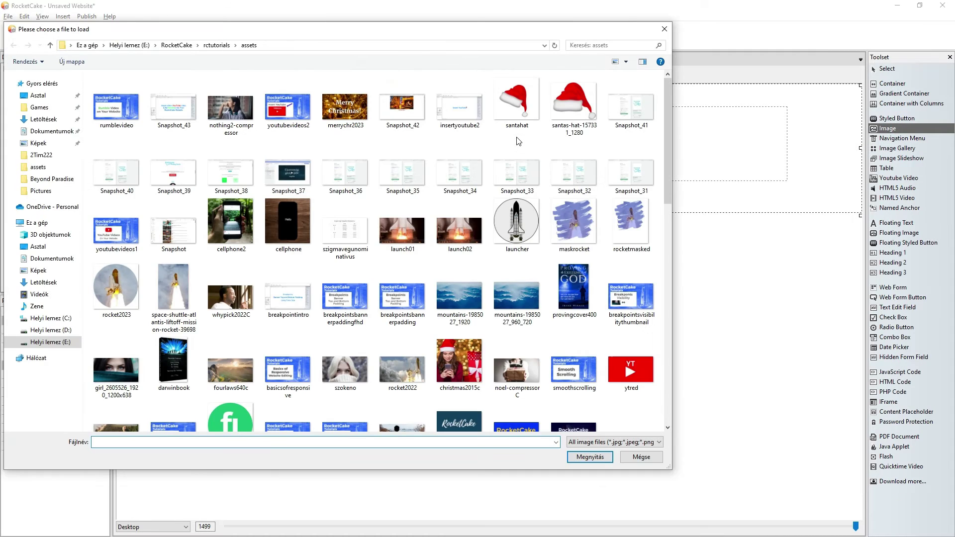
pyautogui.scroll(-10, 481, 273)
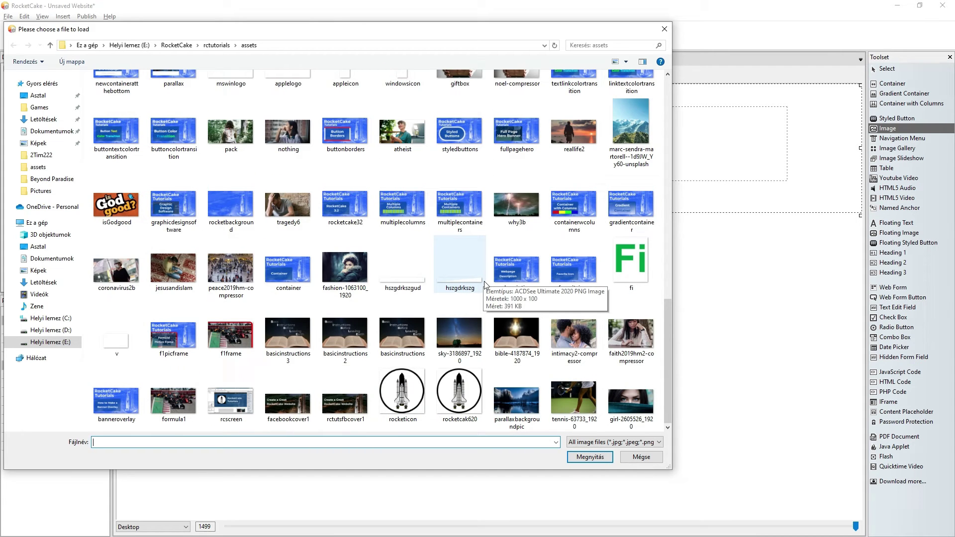
pyautogui.click(630, 402)
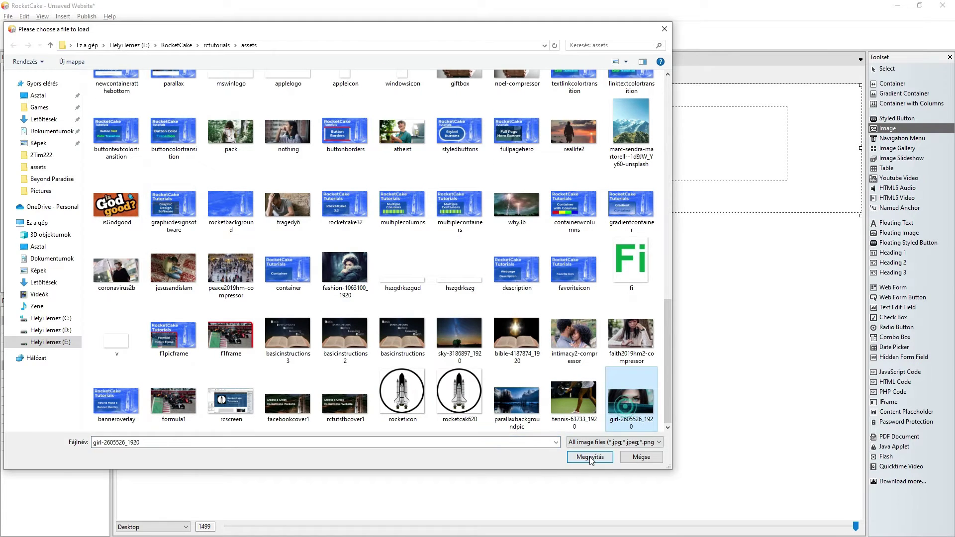
pyautogui.click(591, 458)
pyautogui.click(501, 297)
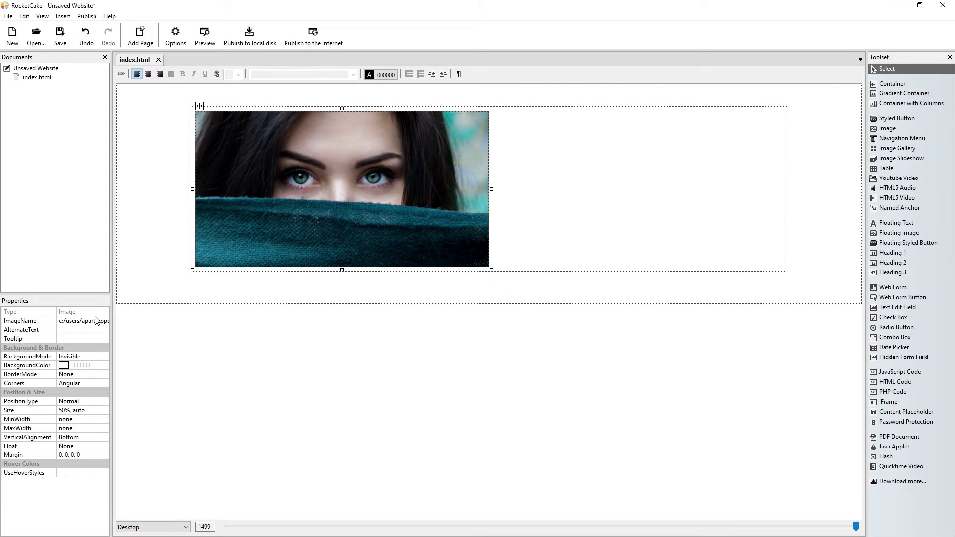
pyautogui.click(159, 74)
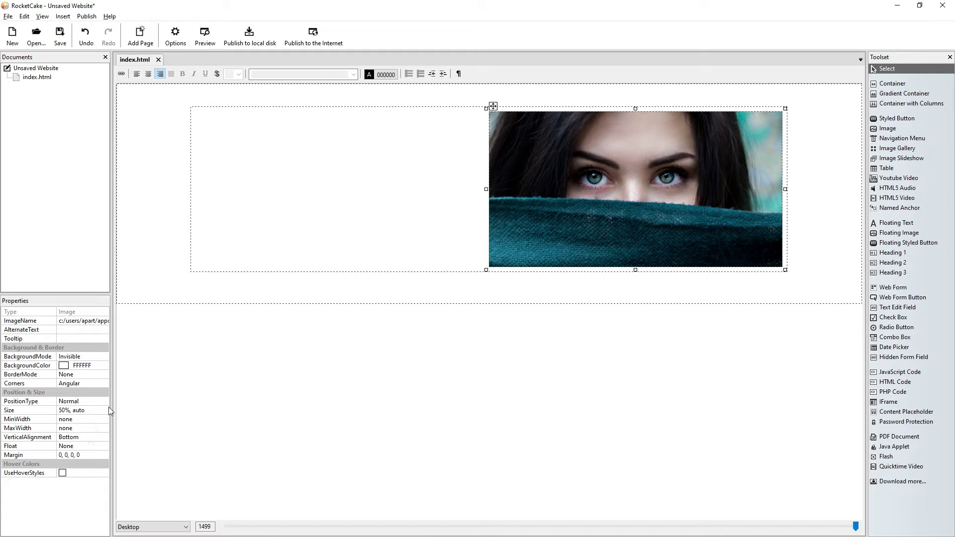
# Set the photo container's padding to 0, 0, 0, 0.
pyautogui.click(403, 187)
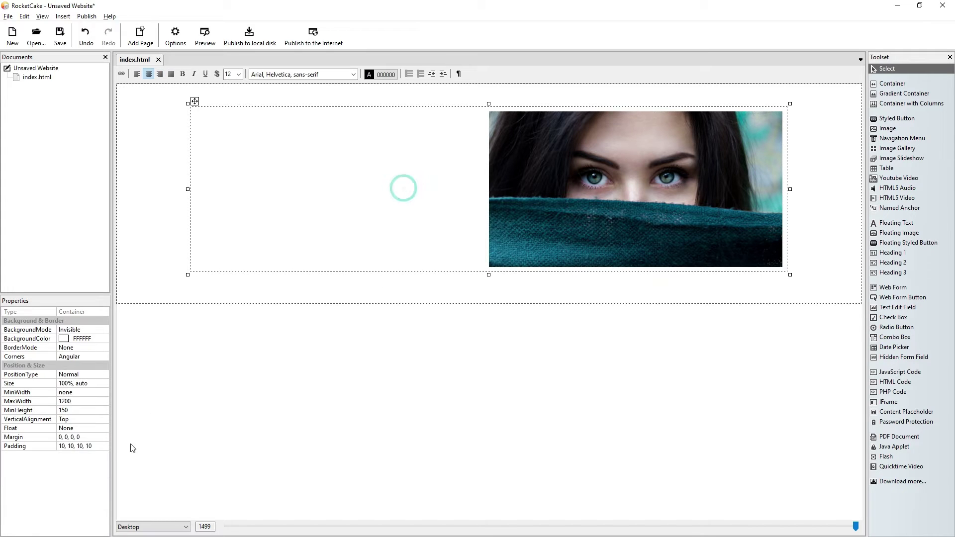
pyautogui.click(98, 447)
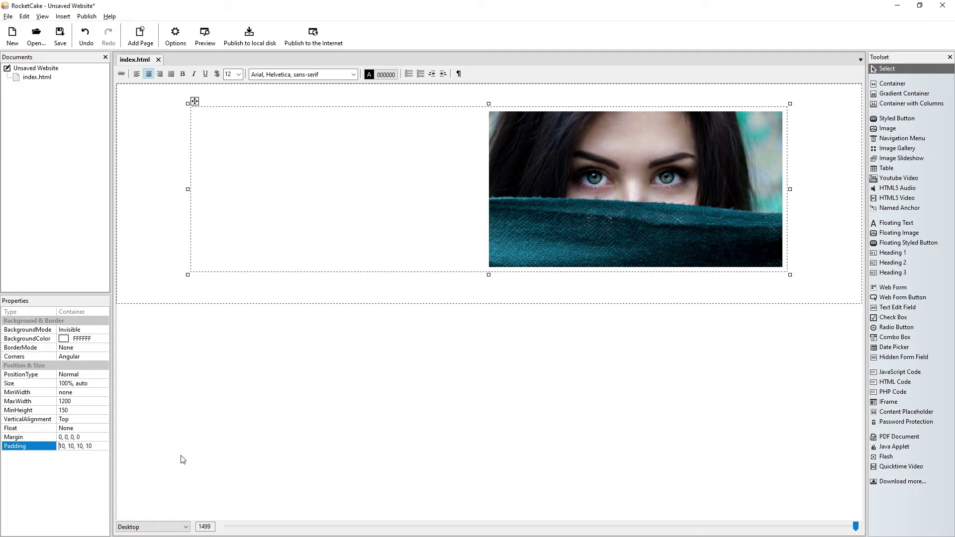
pyautogui.press('Delete')
pyautogui.press('Right')
pyautogui.press('Right')
pyautogui.press('Right')
pyautogui.press('Delete')
pyautogui.press('Delete')
pyautogui.press('Delete')
pyautogui.press('Return')
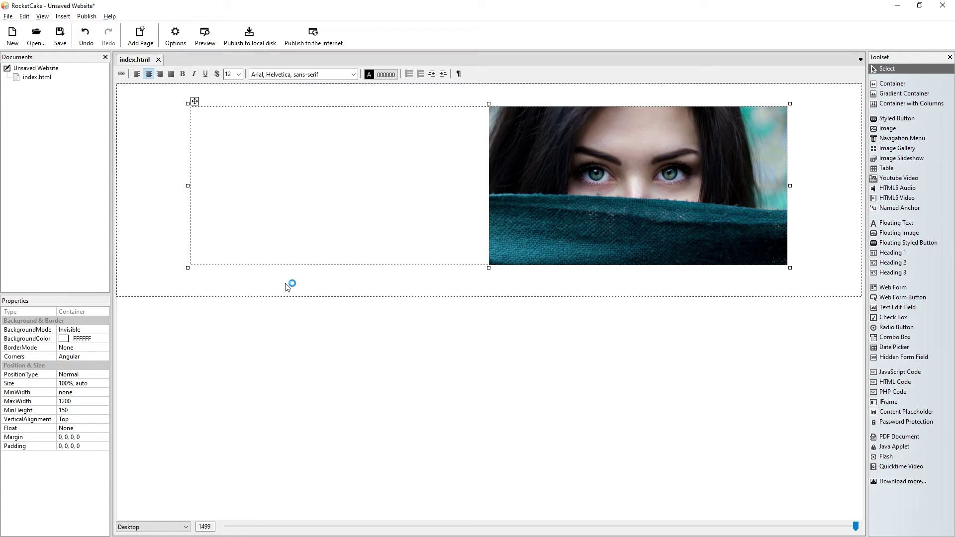
pyautogui.click(319, 254)
pyautogui.hotkey('ctrl', 'r')
pyautogui.write('Nice')
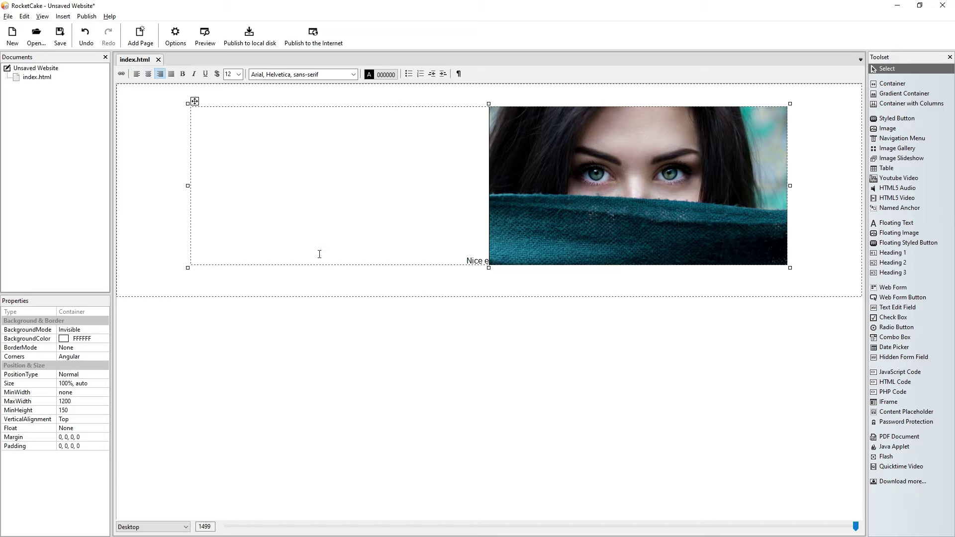
pyautogui.write(' eyes')
pyautogui.click(447, 259)
pyautogui.press('Delete')
pyautogui.press('Delete')
pyautogui.press('Delete')
pyautogui.press('Delete')
pyautogui.press('Delete')
pyautogui.press('Delete')
pyautogui.press('Delete')
pyautogui.press('Delete')
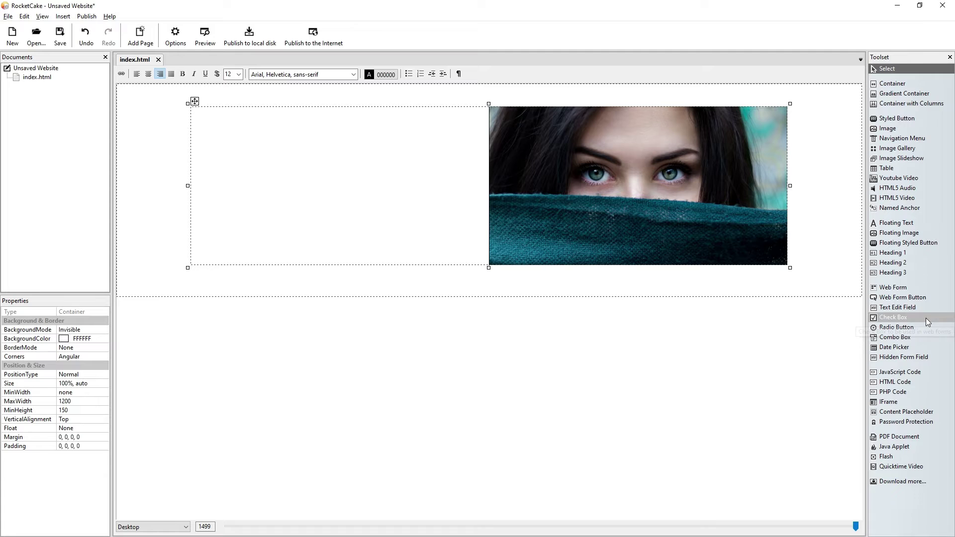
# Add a new half-width container below the photo row.
pyautogui.moveTo(893, 84)
pyautogui.mouseDown()
pyautogui.moveTo(391, 214)
pyautogui.moveTo(361, 211)
pyautogui.mouseUp()
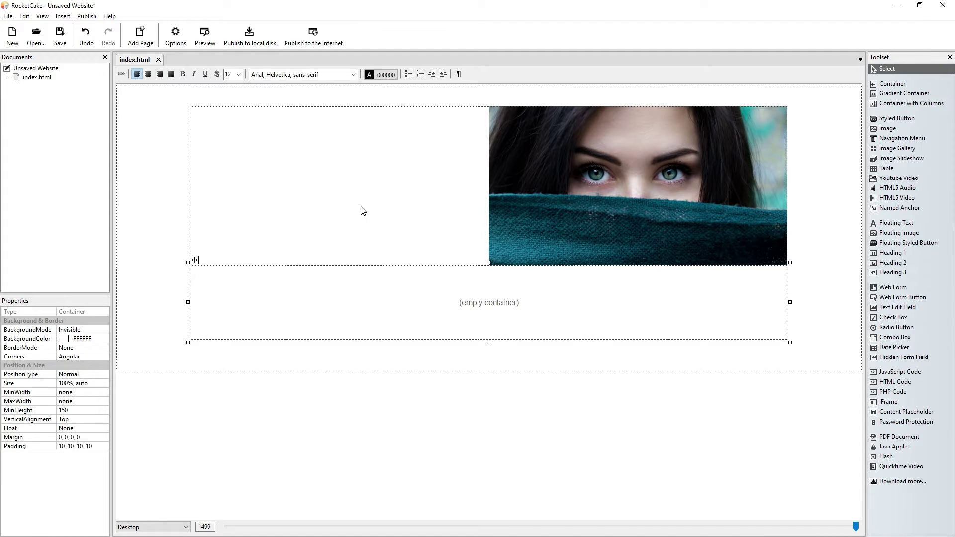
pyautogui.click(66, 385)
pyautogui.press('BackSpace')
pyautogui.press('BackSpace')
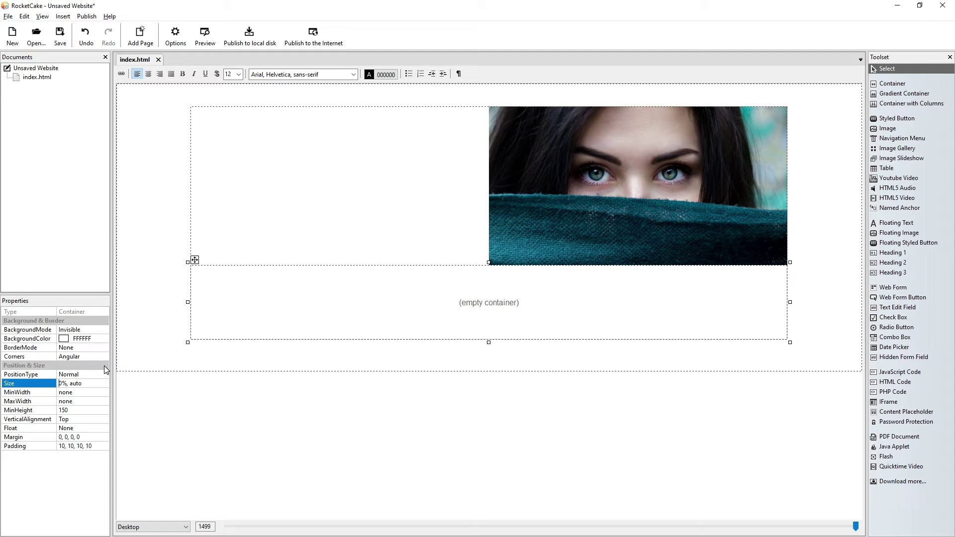
pyautogui.write('5')
pyautogui.press('Return')
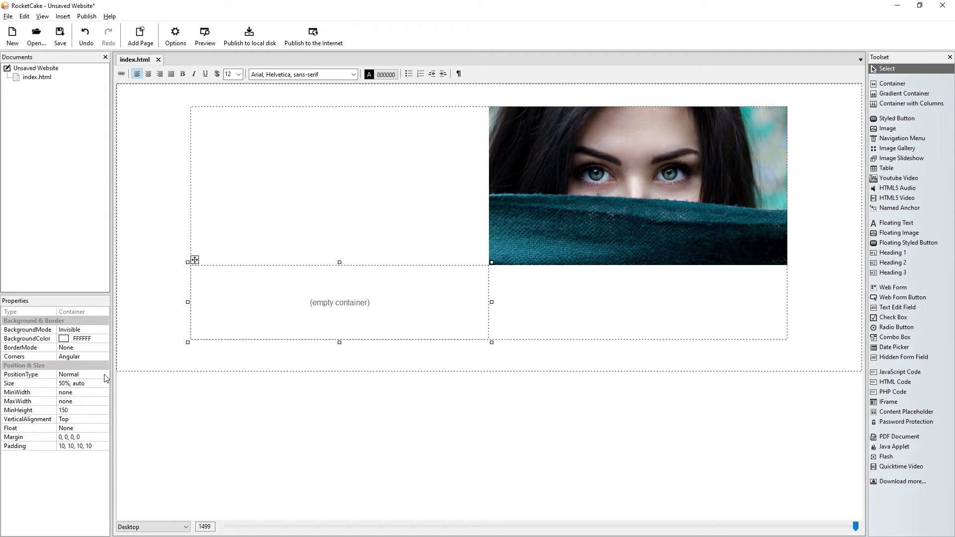
# Switch the container to free positioning and place it at position 0, 50% in the photo row.
pyautogui.click(103, 374)
pyautogui.click(101, 387)
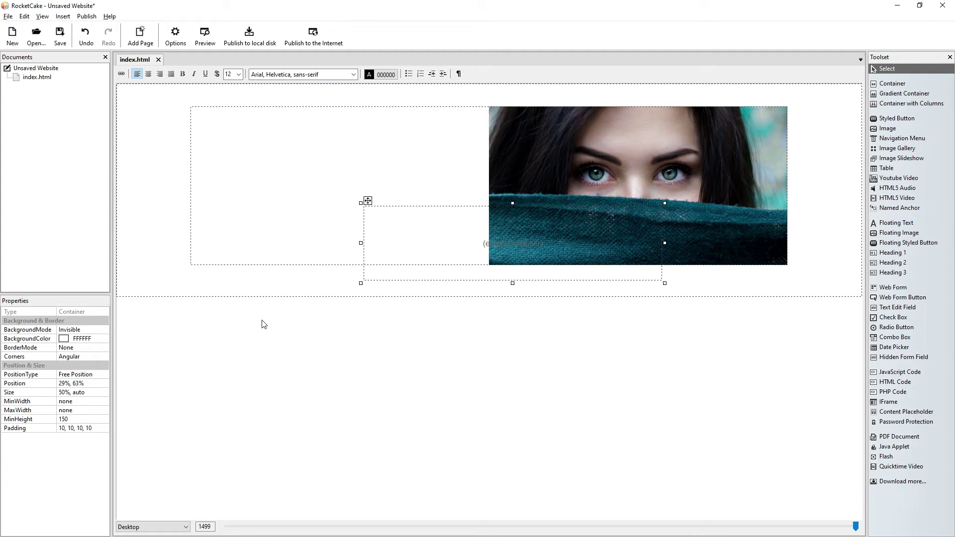
pyautogui.moveTo(367, 200); pyautogui.dragTo(201, 159)
pyautogui.click(66, 385)
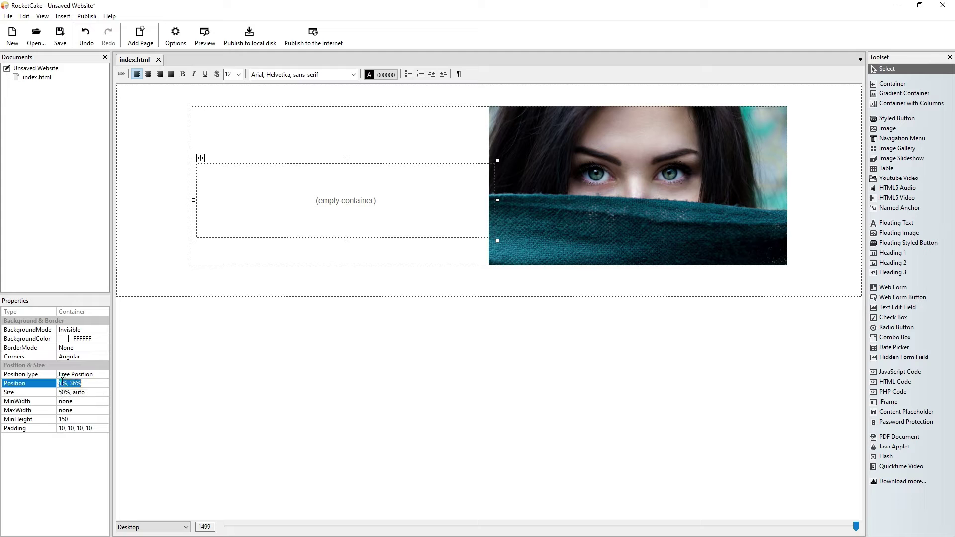
pyautogui.press('Delete')
pyautogui.press('Delete')
pyautogui.write('0')
pyautogui.click(70, 384)
pyautogui.press('BackSpace')
pyautogui.write('50')
pyautogui.press('Delete')
pyautogui.press('Return')
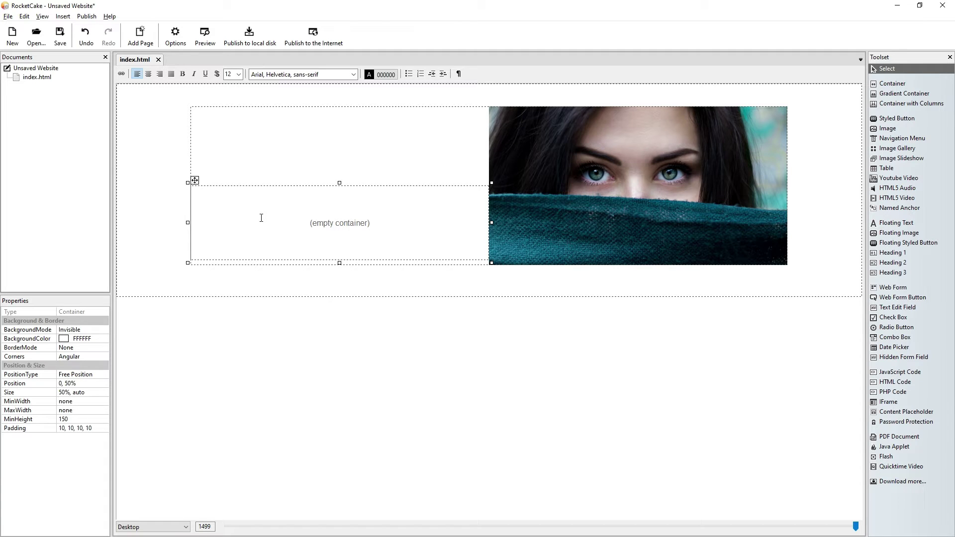
# Type 'Nice eyes' in the container as bold, size 24, teal (0080C0) text.
pyautogui.click(298, 201)
pyautogui.write('N')
pyautogui.write('ics eye')
pyautogui.write('s')
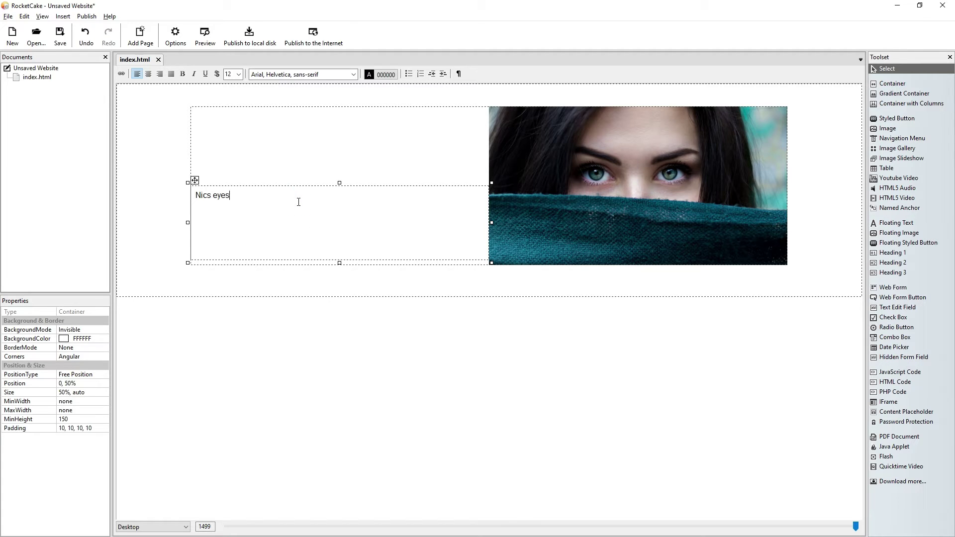
pyautogui.press('BackSpace')
pyautogui.write('e')
pyautogui.click(240, 75)
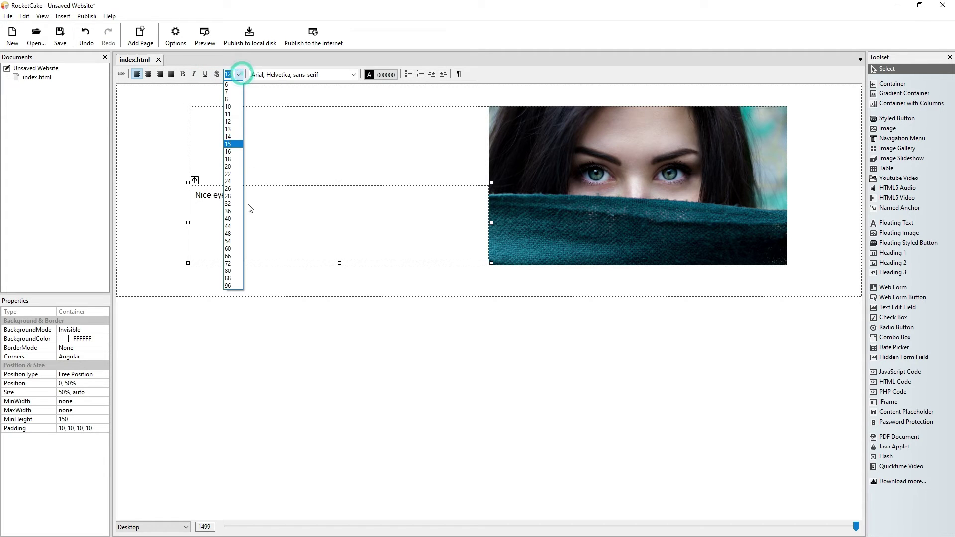
pyautogui.click(236, 181)
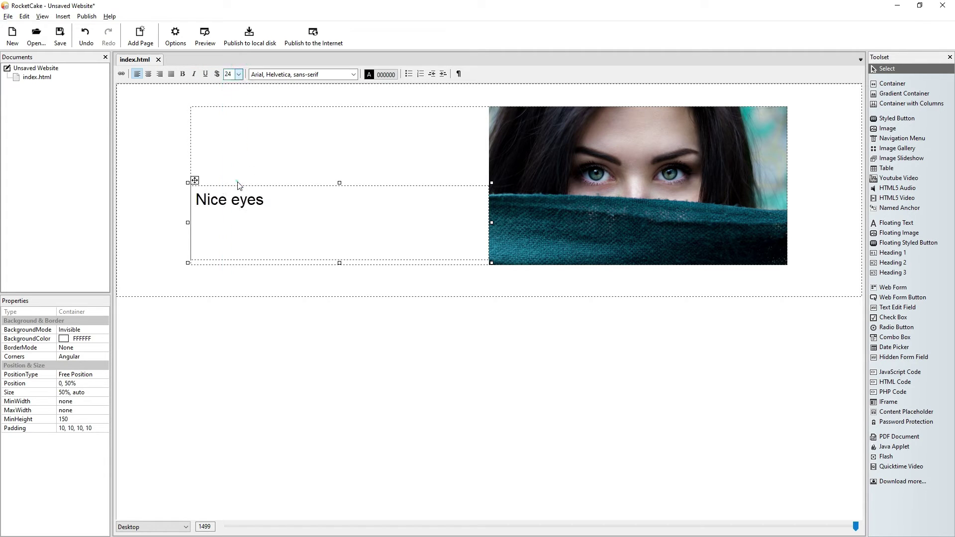
pyautogui.click(182, 74)
pyautogui.click(381, 75)
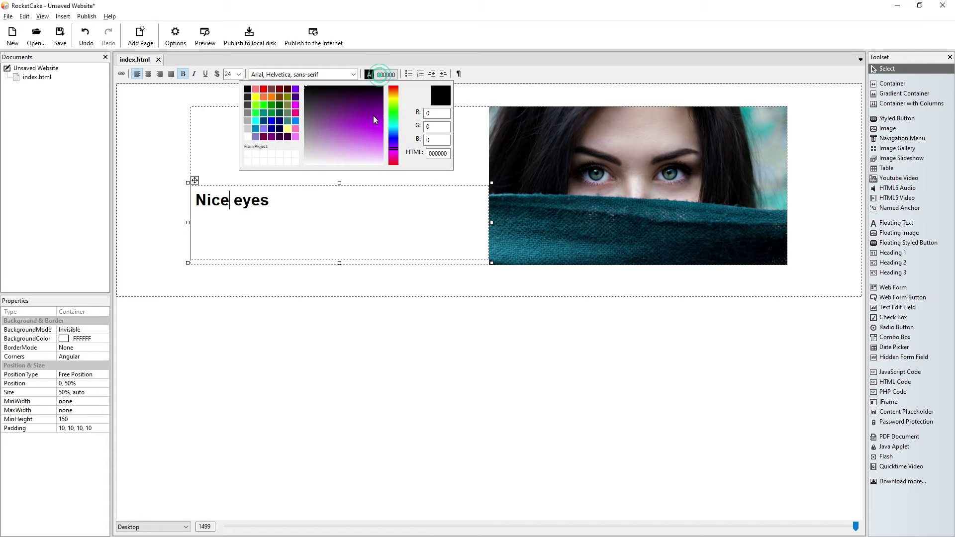
pyautogui.click(256, 128)
pyautogui.click(282, 203)
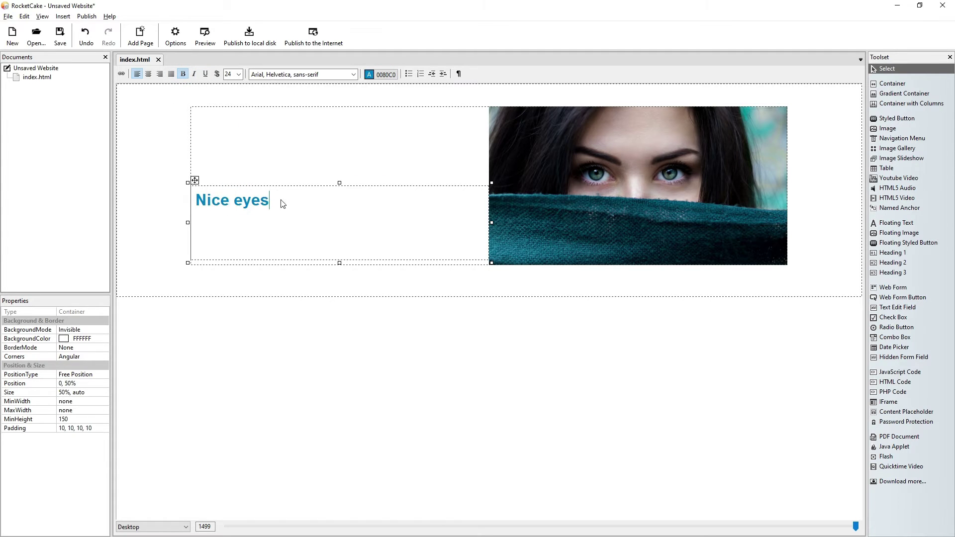
# Centre-align the Nice eyes text and set its container's MinHeight to 20.
pyautogui.click(148, 74)
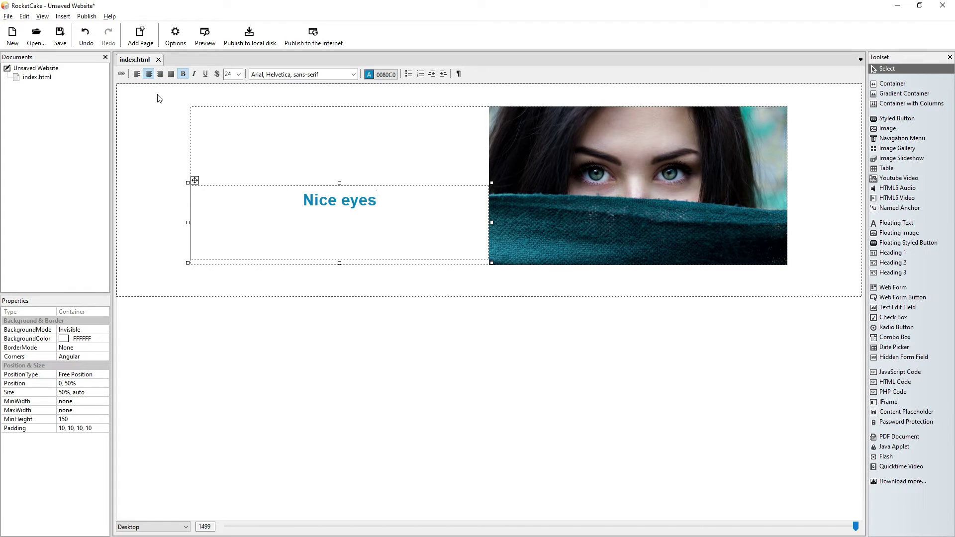
pyautogui.click(73, 419)
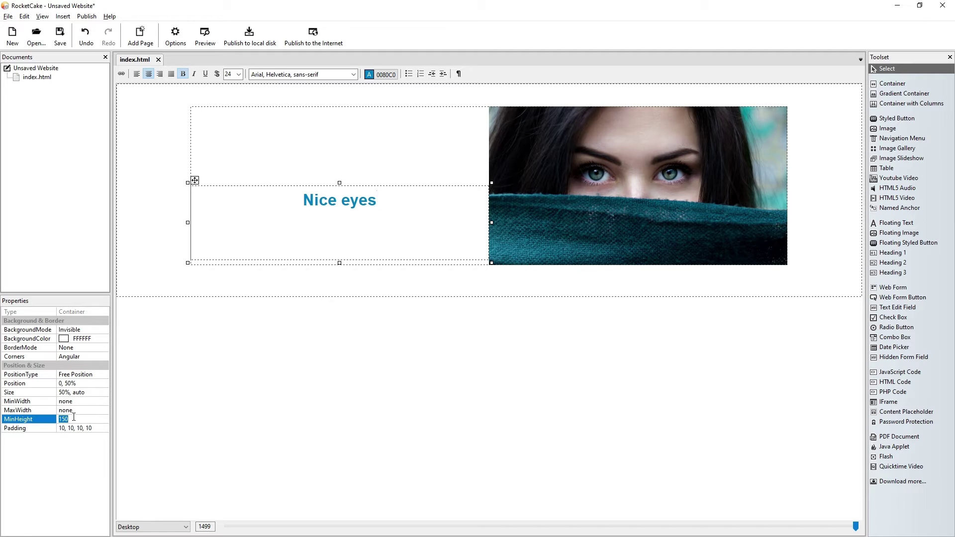
pyautogui.write('20')
pyautogui.press('Return')
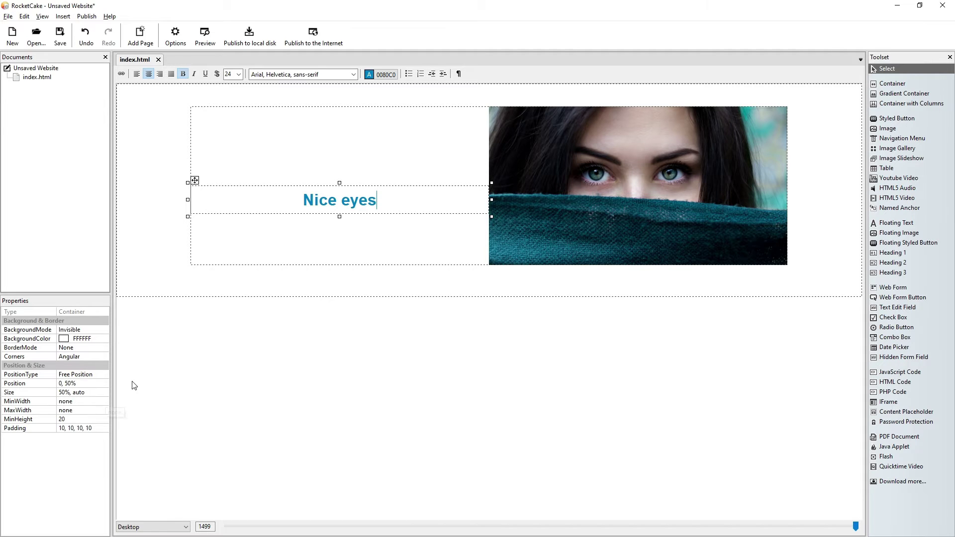
pyautogui.click(206, 39)
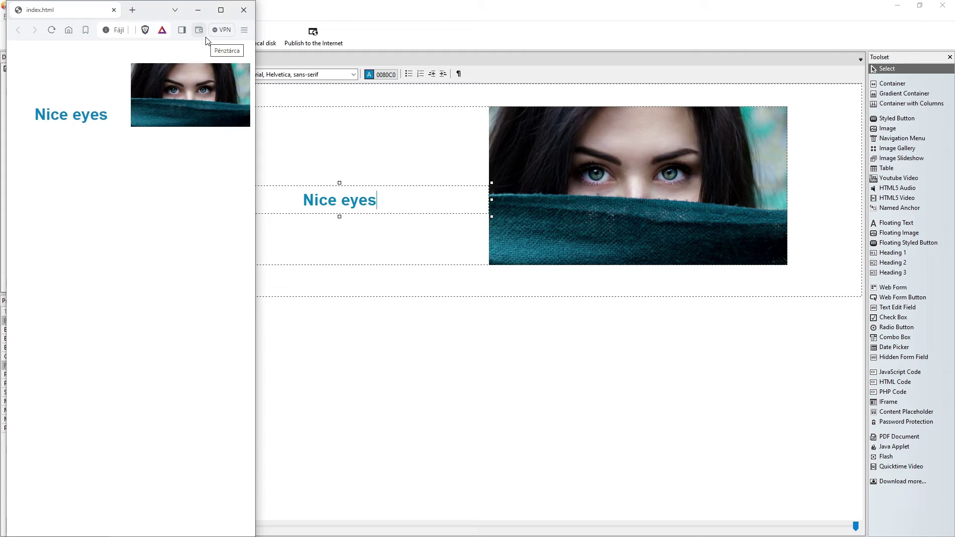
pyautogui.doubleClick(261, 134)
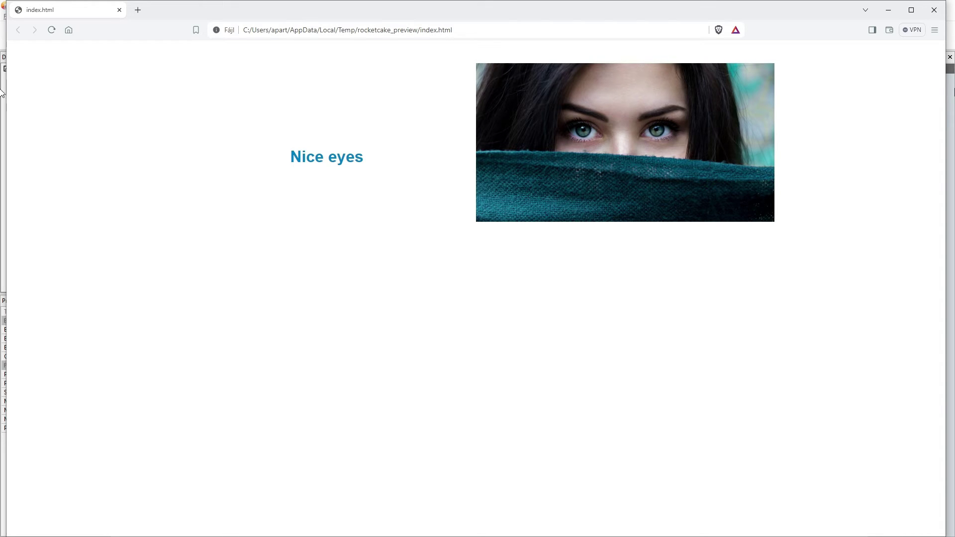
pyautogui.click(934, 10)
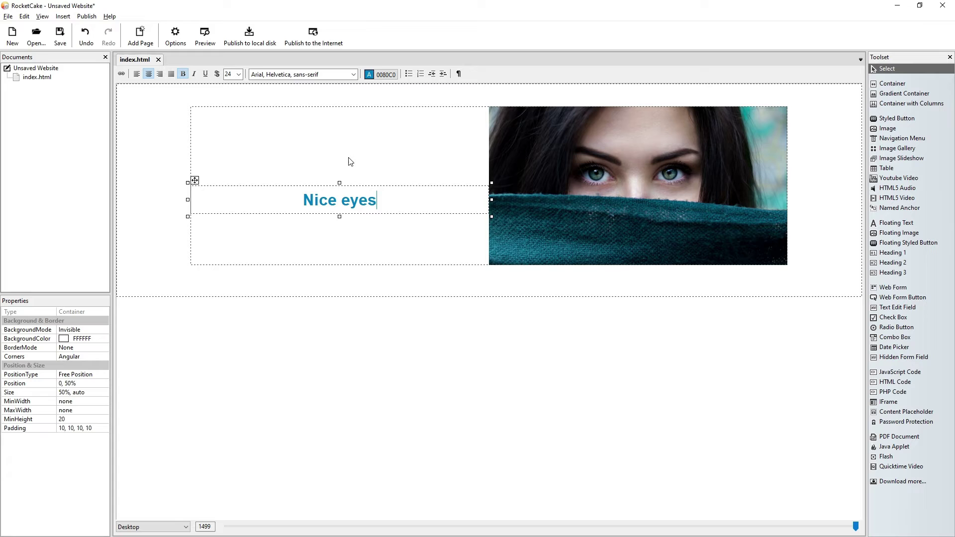
# Change the Nice eyes text colour to white.
pyautogui.click(382, 74)
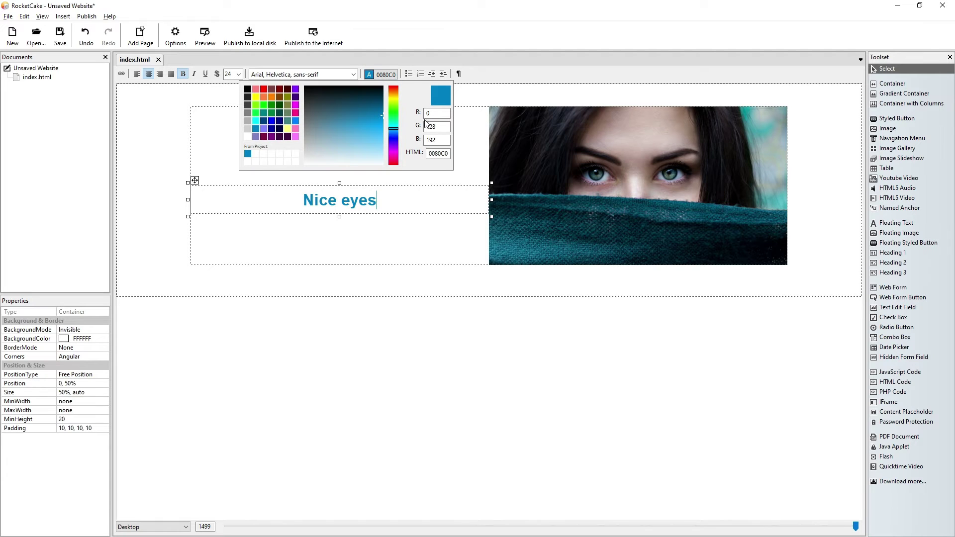
pyautogui.click(248, 138)
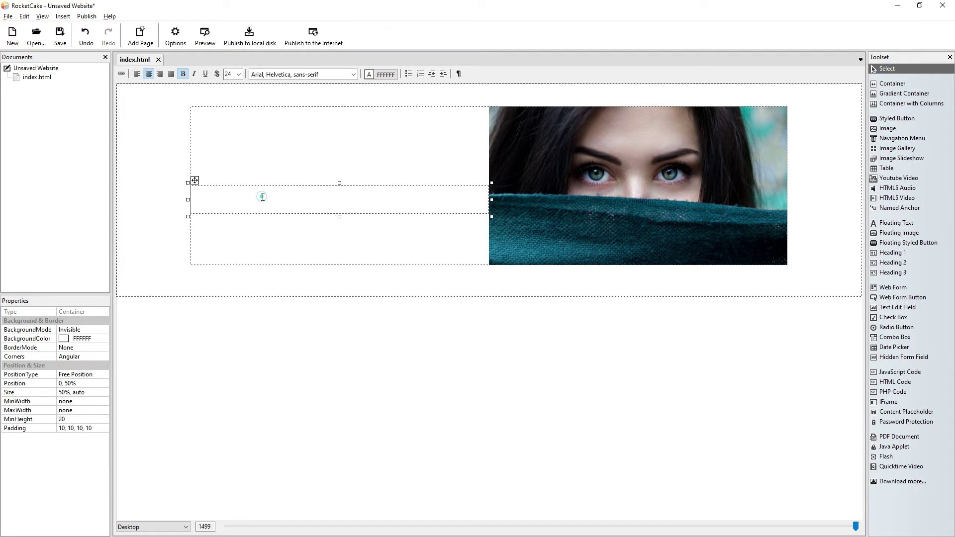
pyautogui.click(261, 197)
# Give the container a solid top border of width 3 and preview the page.
pyautogui.click(105, 349)
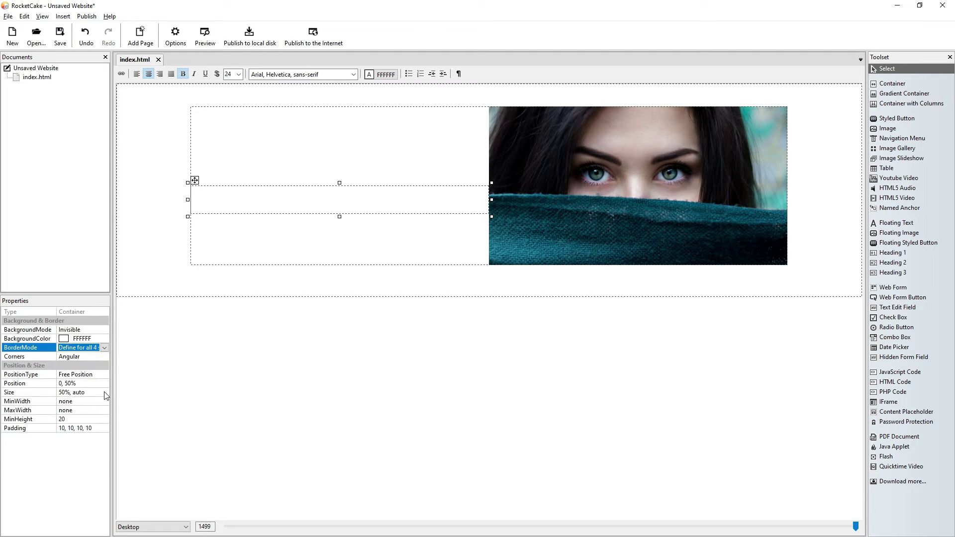
pyautogui.click(105, 357)
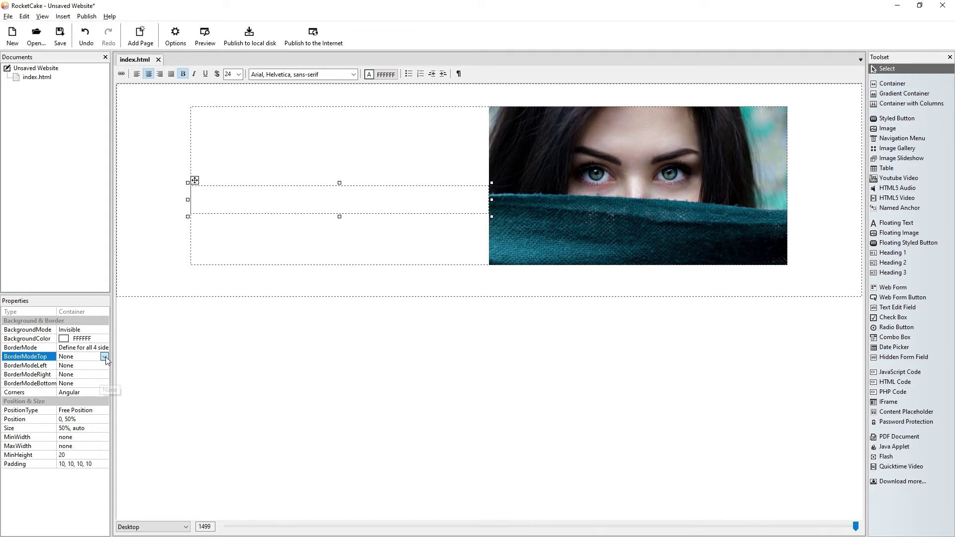
pyautogui.click(82, 374)
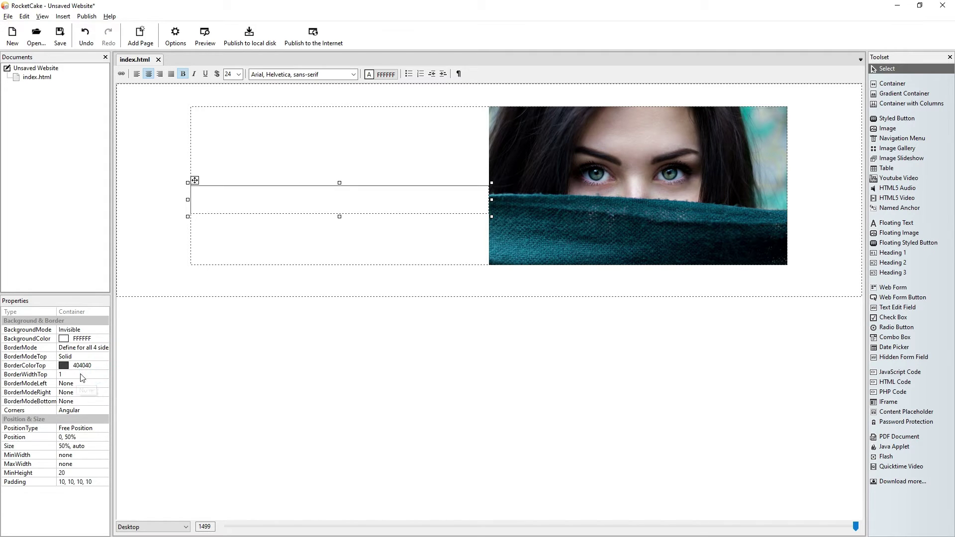
pyautogui.click(83, 375)
pyautogui.write('3')
pyautogui.press('Return')
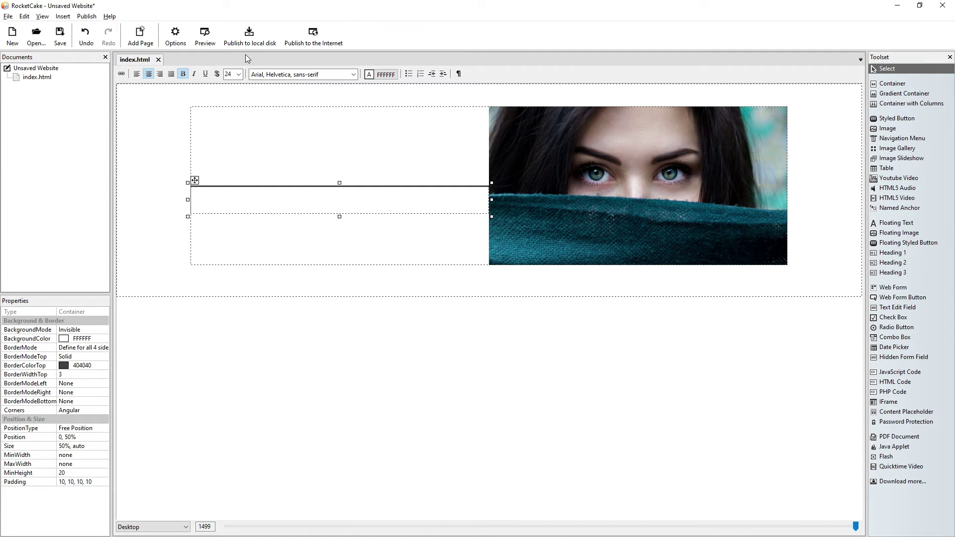
pyautogui.click(194, 41)
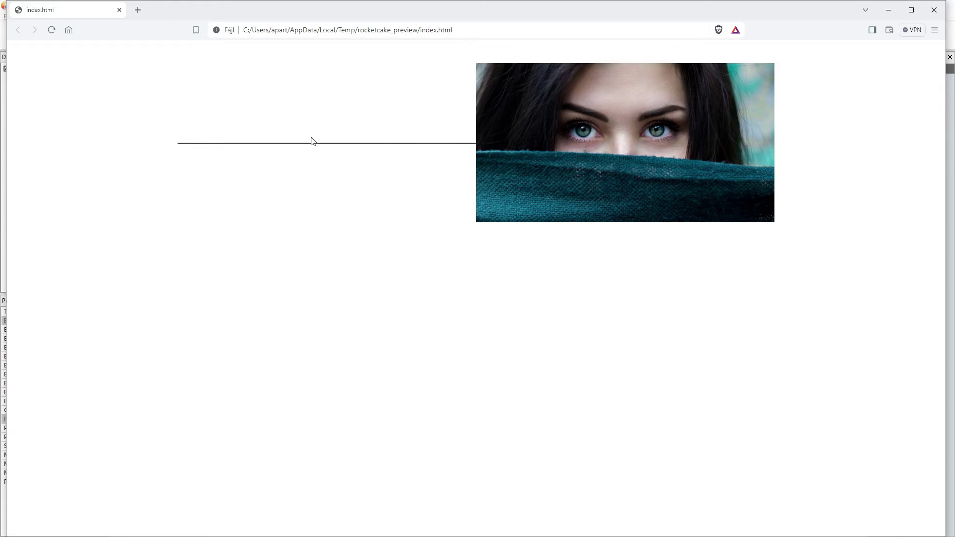
pyautogui.click(937, 13)
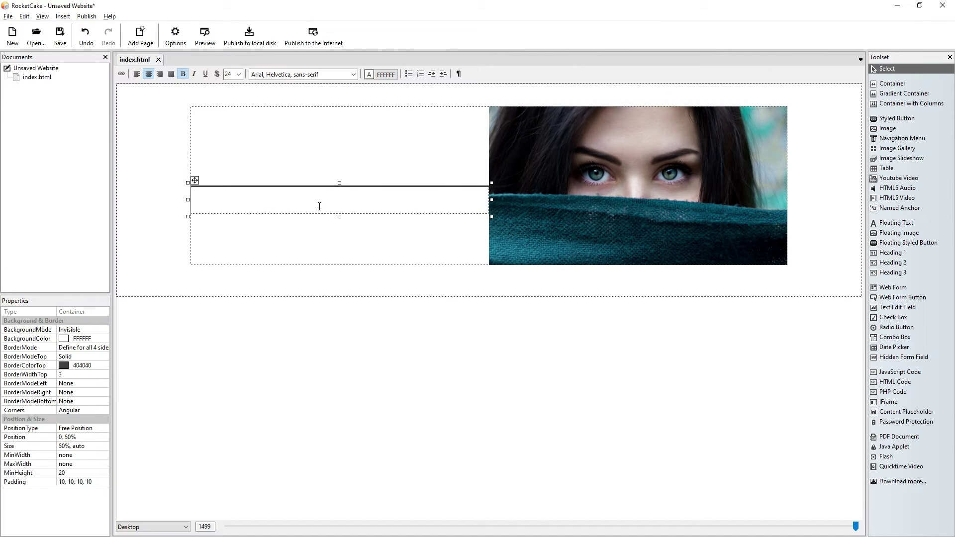
# Undo twice to remove the top border and restore the teal text.
pyautogui.click(255, 207)
pyautogui.click(82, 39)
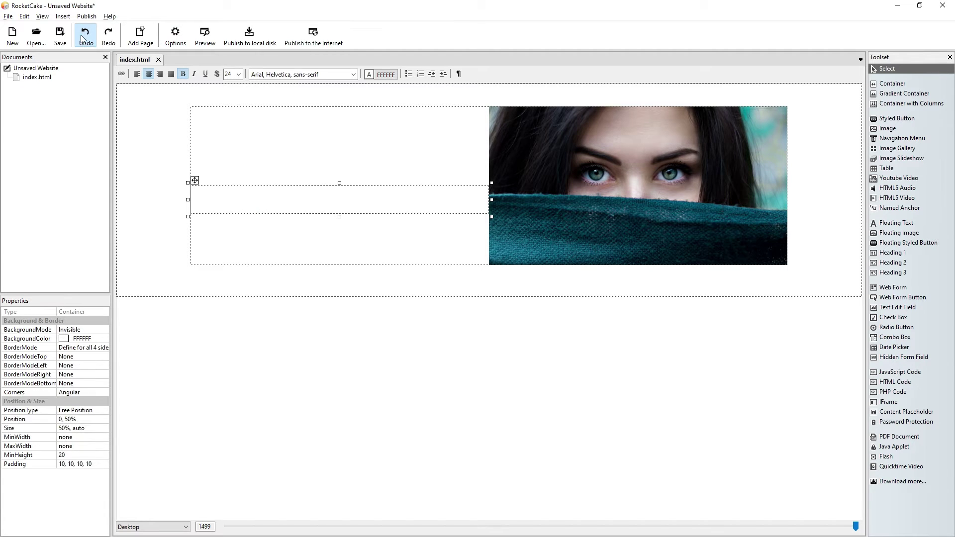
pyautogui.click(82, 39)
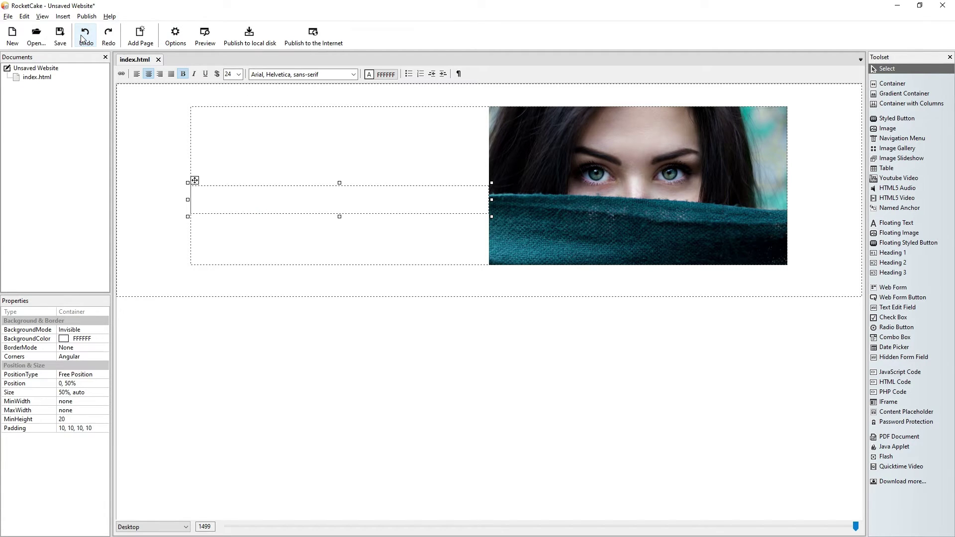
pyautogui.click(271, 193)
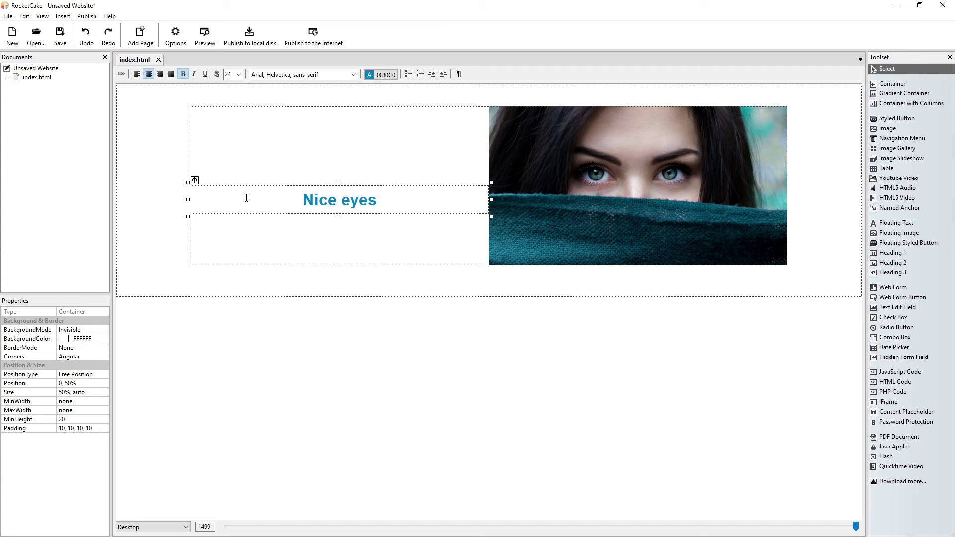
# Add the CSS style 'transform: translateY(-50%);' to the text container and preview the page.
pyautogui.rightClick(247, 198)
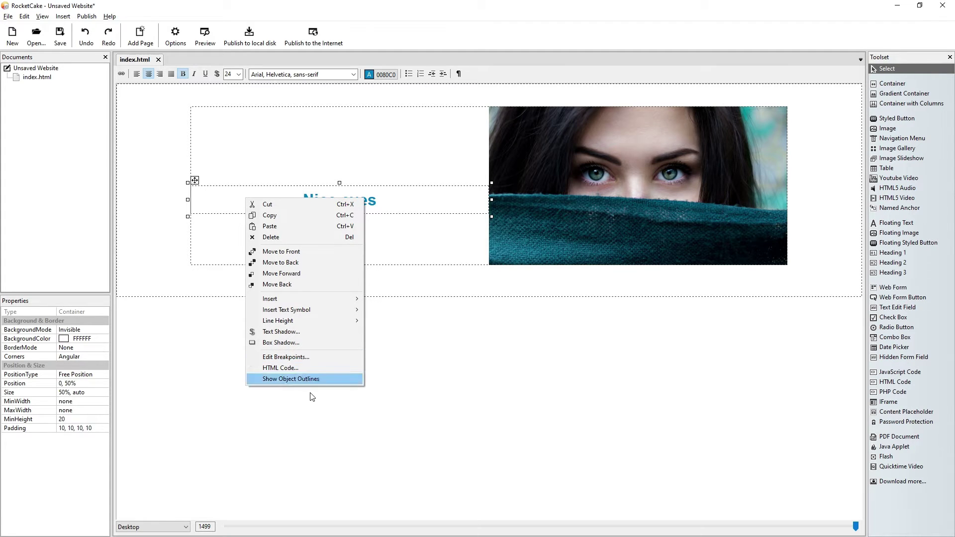
pyautogui.click(306, 369)
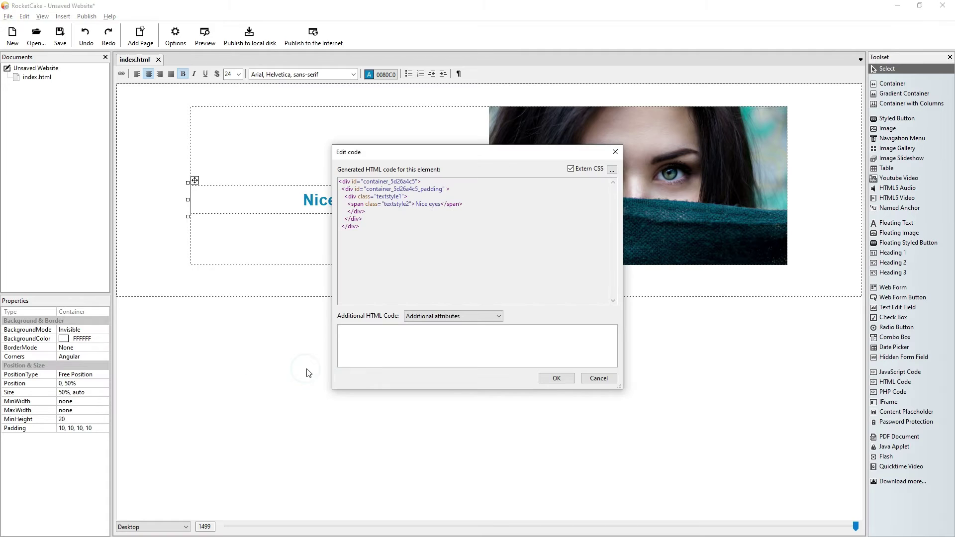
pyautogui.click(445, 316)
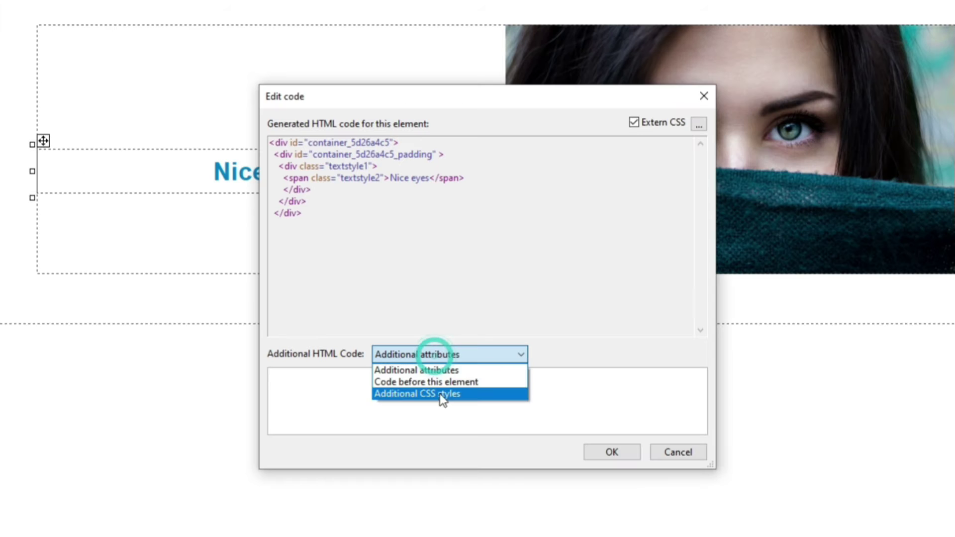
pyautogui.click(441, 397)
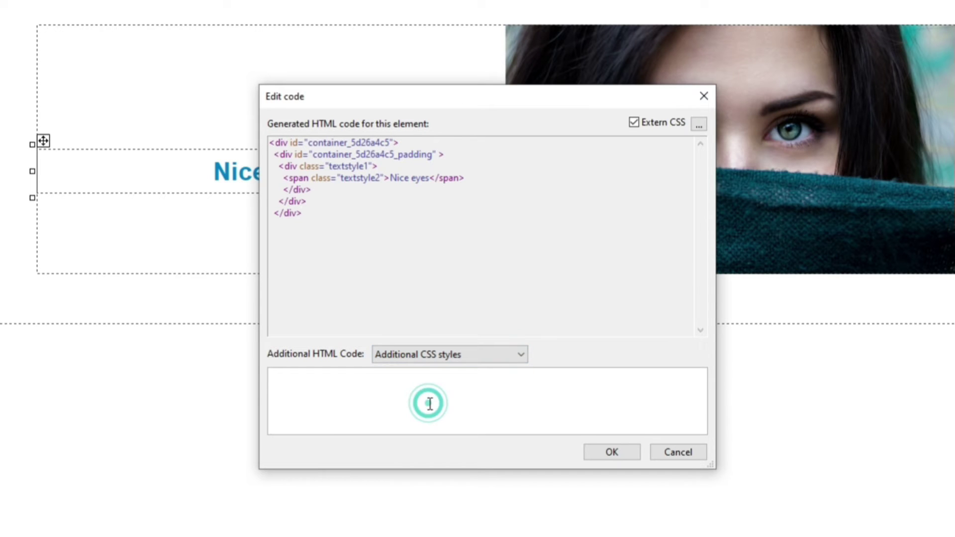
pyautogui.write('t')
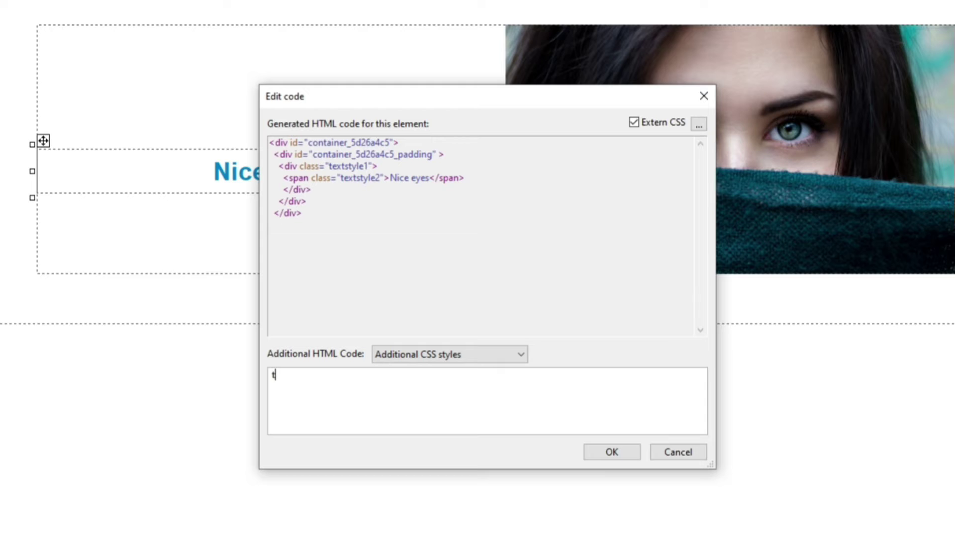
pyautogui.write('ransfor')
pyautogui.write('m:')
pyautogui.write(' trans')
pyautogui.write('late')
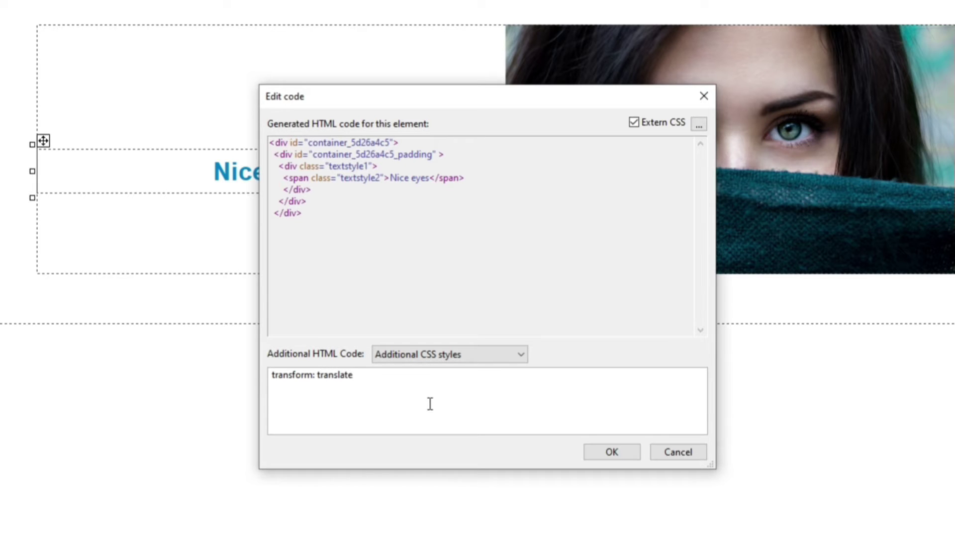
pyautogui.write('Y')
pyautogui.write('(')
pyautogui.write('-50')
pyautogui.write('%);')
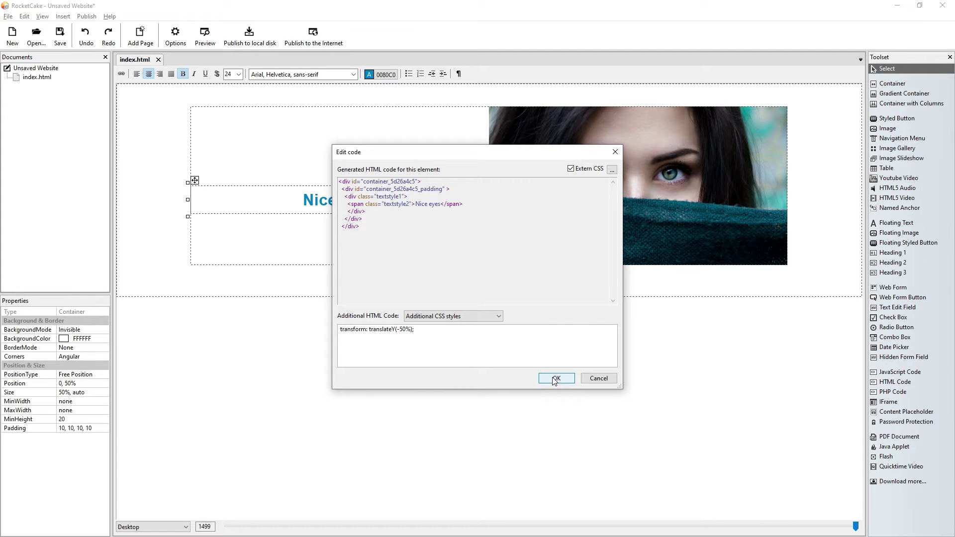
pyautogui.click(555, 378)
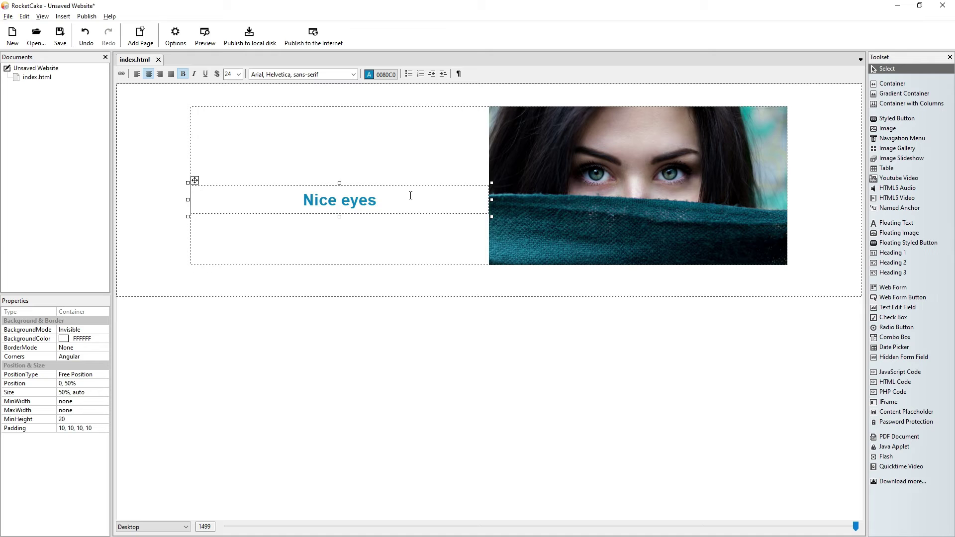
pyautogui.click(206, 38)
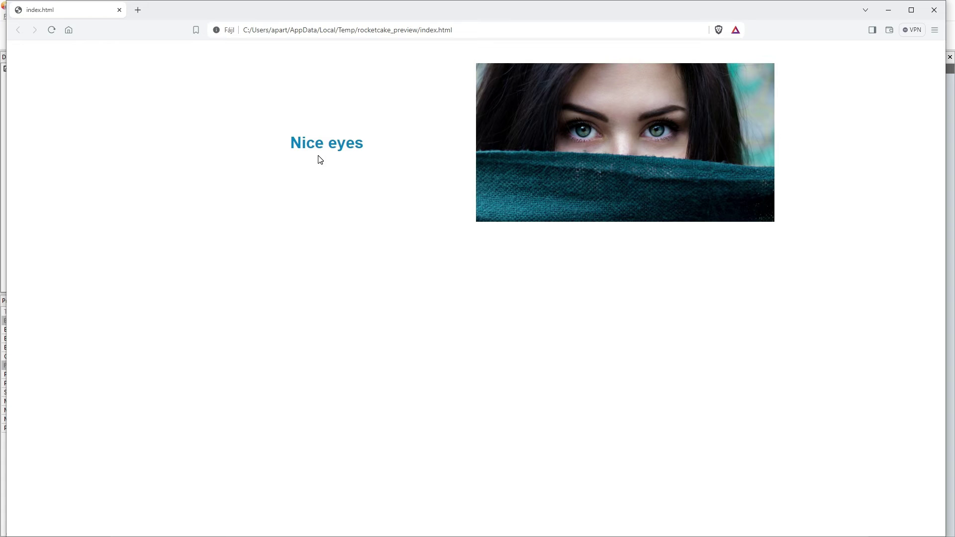
# Give the outer row container a light blue (B6E2F8) background colour.
pyautogui.click(934, 10)
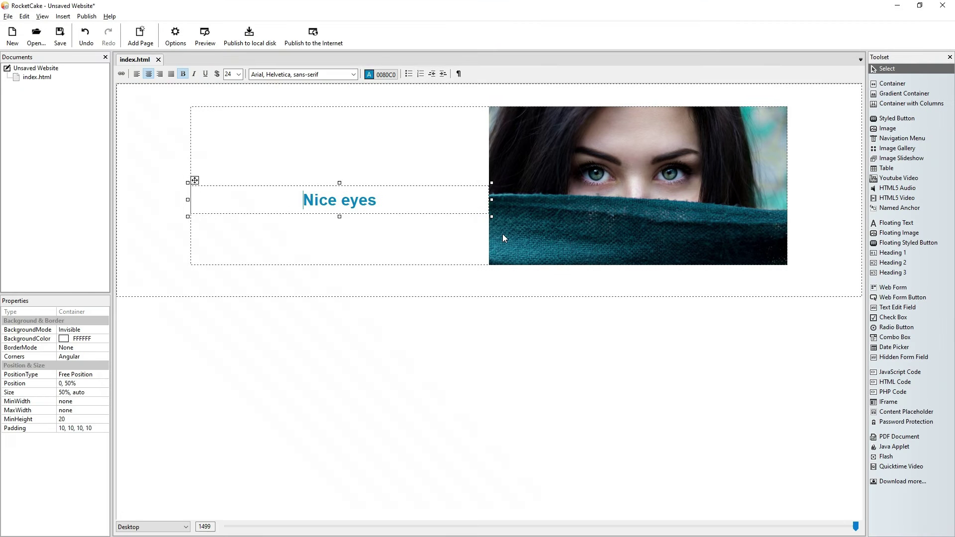
pyautogui.click(340, 135)
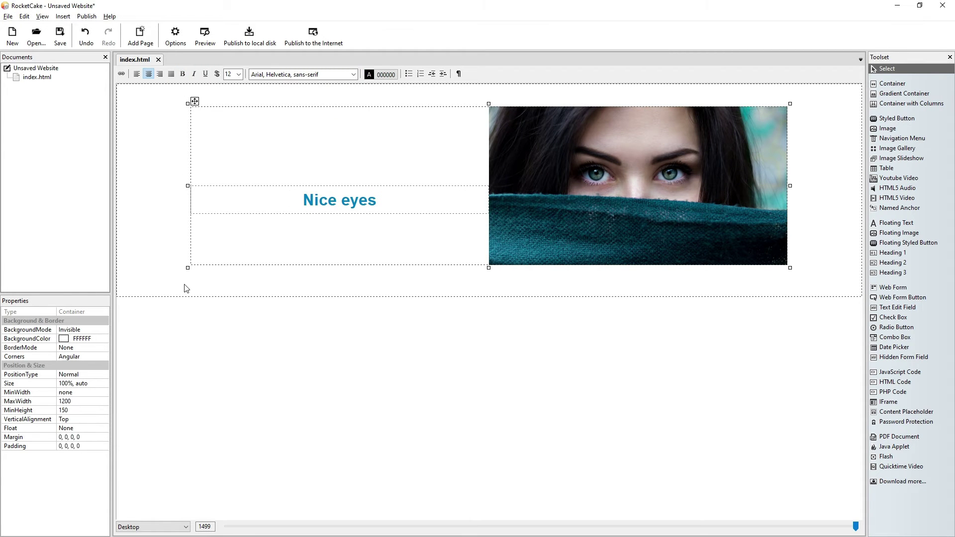
pyautogui.click(106, 341)
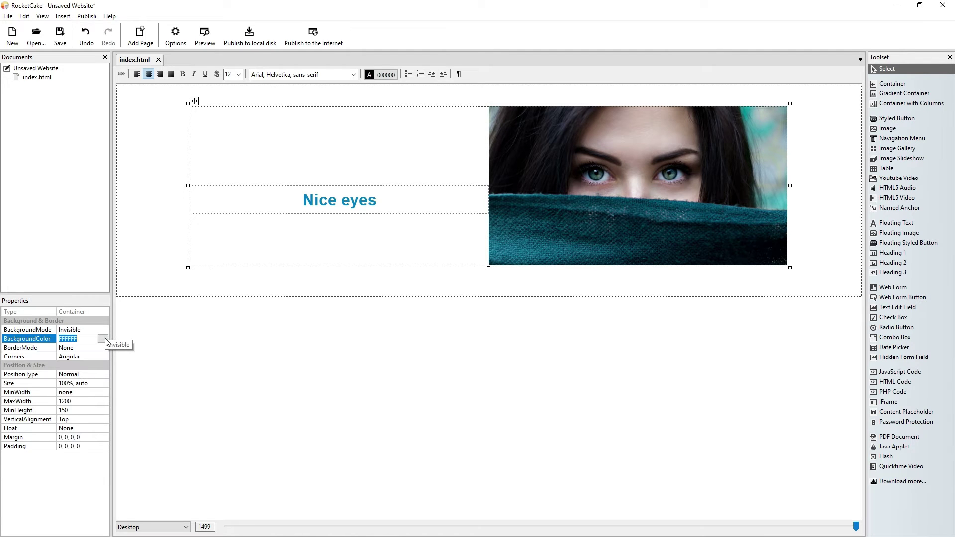
pyautogui.click(105, 339)
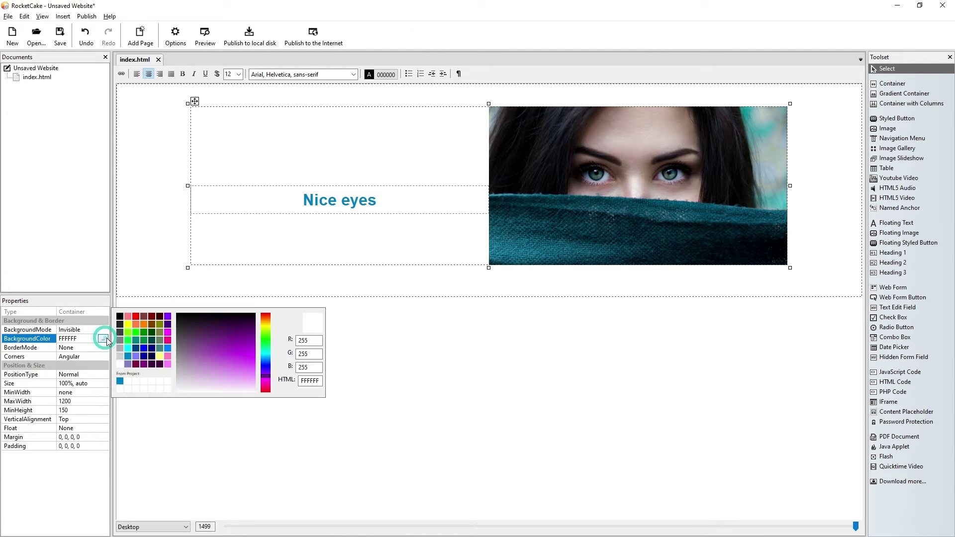
pyautogui.click(128, 357)
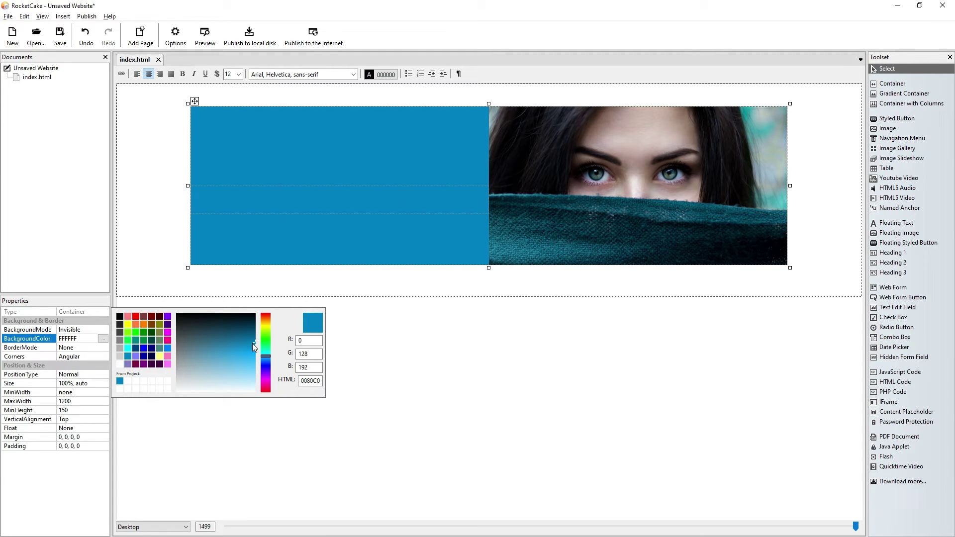
pyautogui.moveTo(253, 343); pyautogui.dragTo(242, 380)
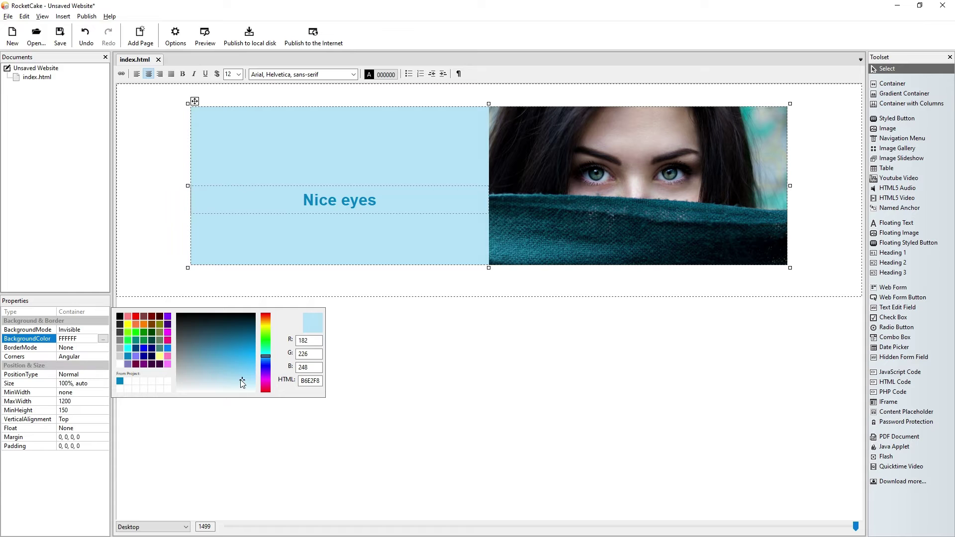
pyautogui.click(381, 360)
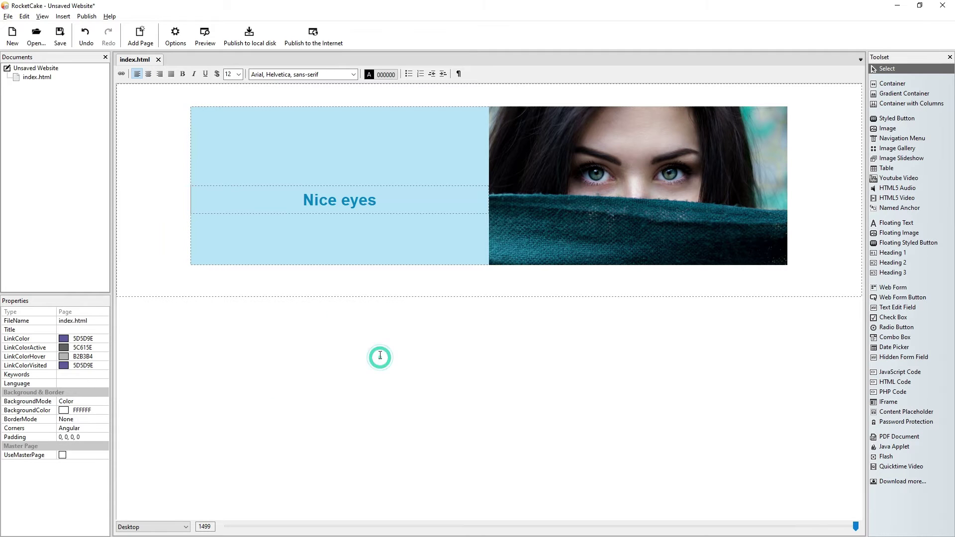
pyautogui.click(206, 34)
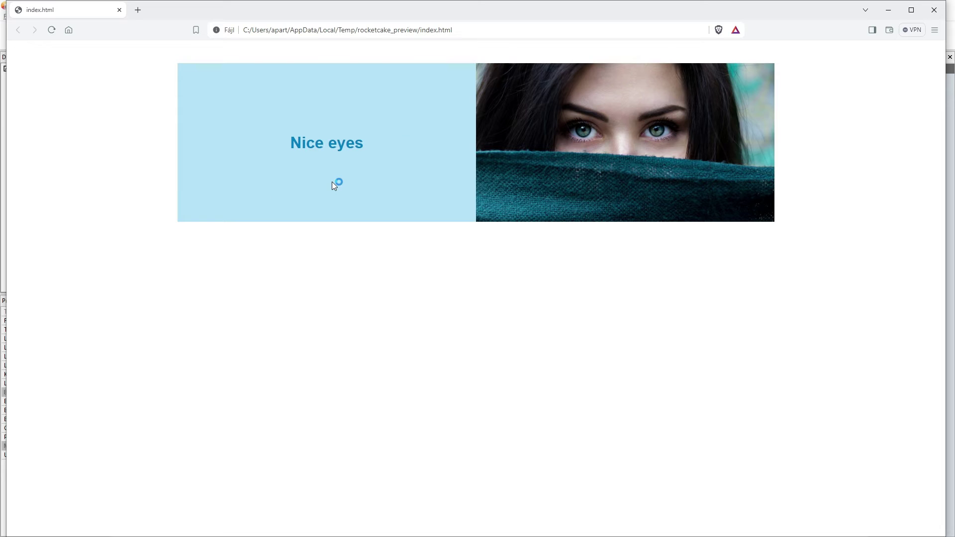
pyautogui.click(934, 10)
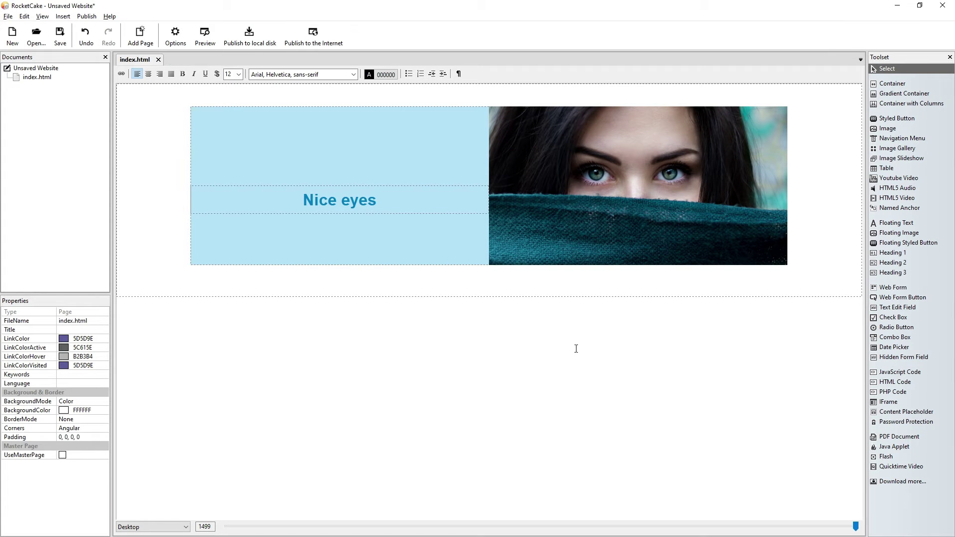
pyautogui.click(278, 145)
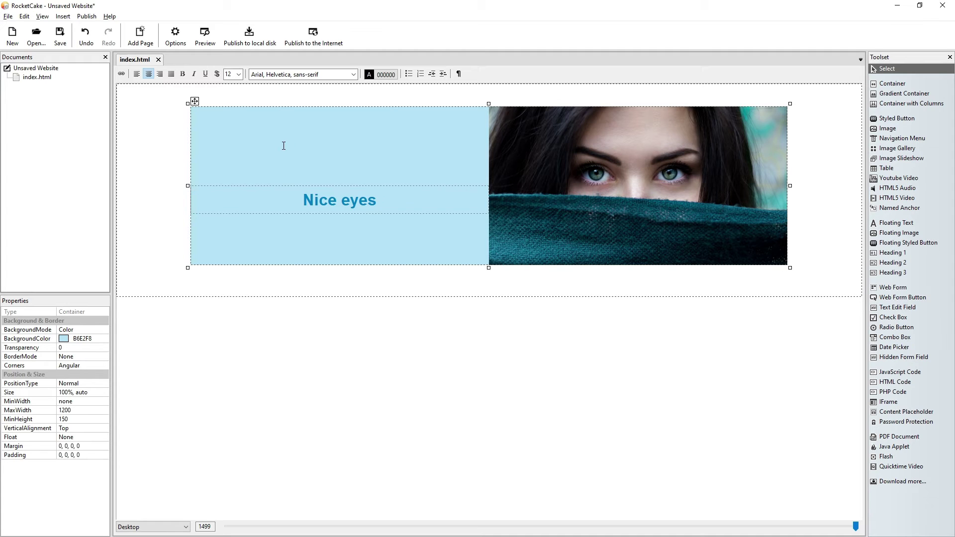
# Paste a copy of the row, set its text position to 50%, and align its photo left.
pyautogui.click(830, 185)
pyautogui.hotkey('ctrl', 'v')
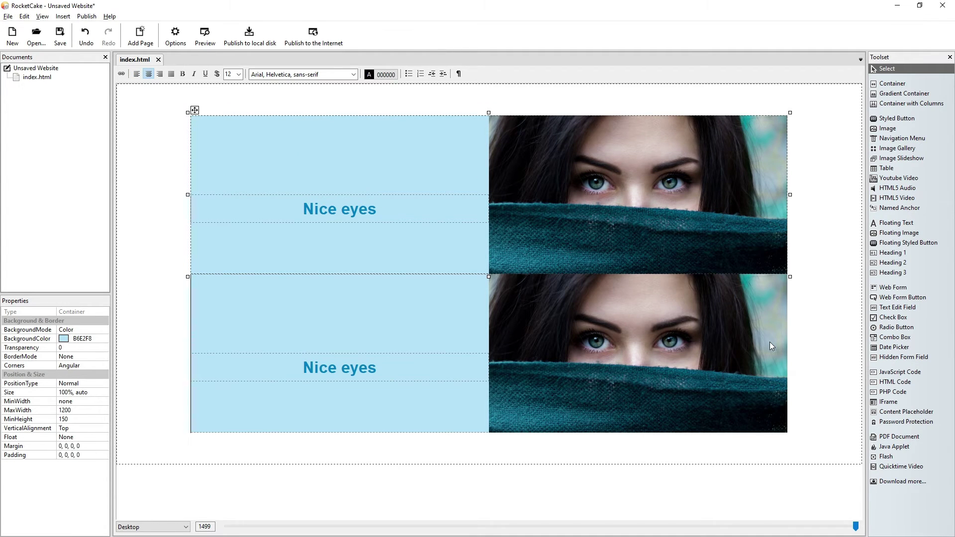
pyautogui.click(438, 371)
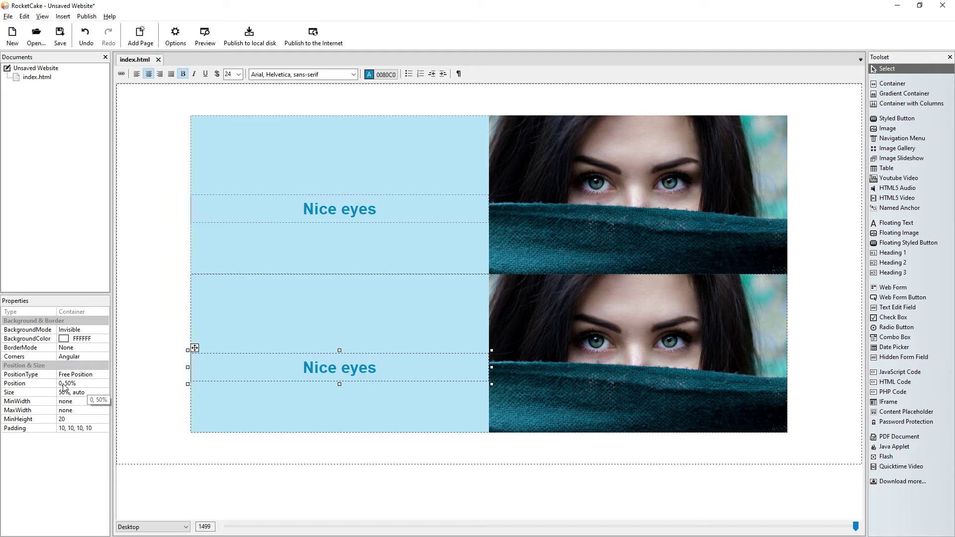
pyautogui.click(65, 385)
pyautogui.click(65, 384)
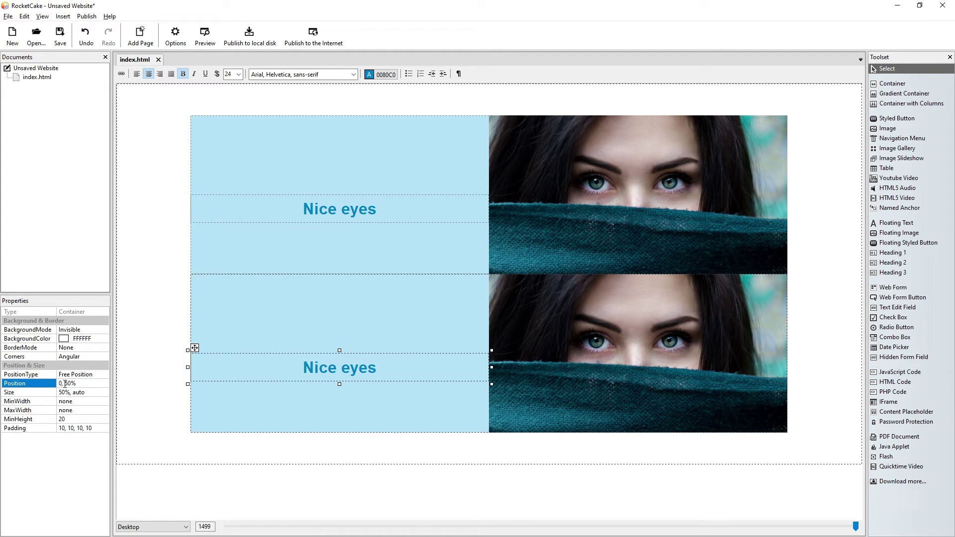
pyautogui.write('50')
pyautogui.write('%')
pyautogui.press('Return')
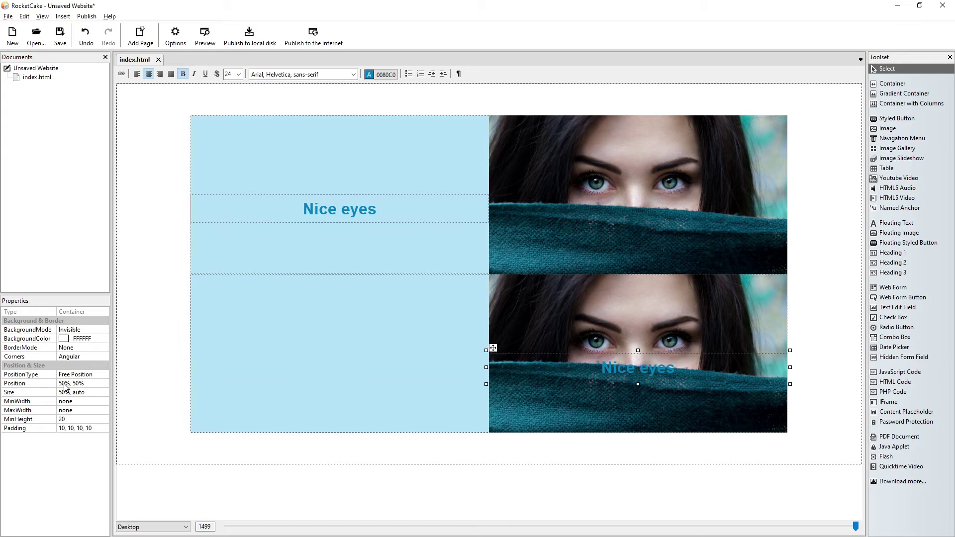
pyautogui.click(655, 296)
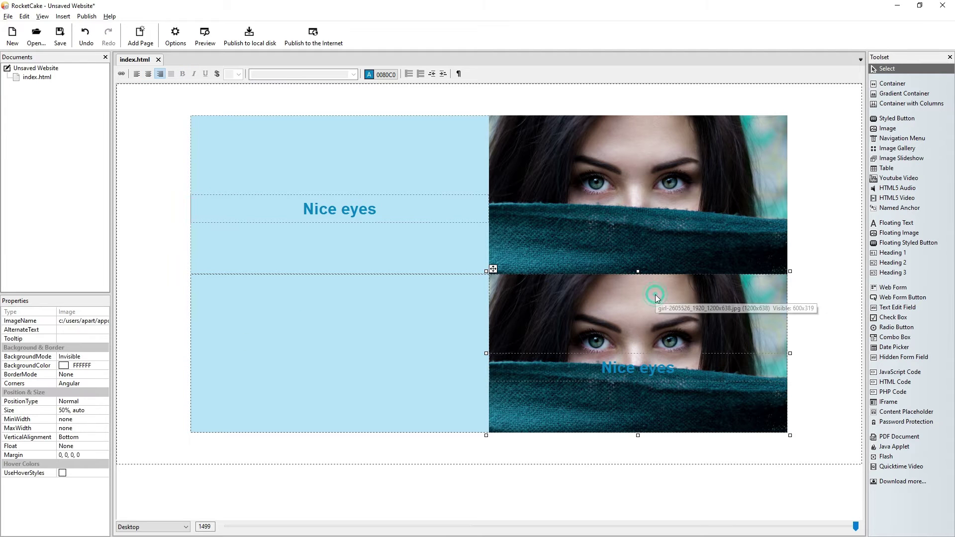
pyautogui.click(137, 74)
# Add the additional CSS style 'transform: translateY(-50%);' to the lower 'Nice eyes' text block.
pyautogui.click(550, 358)
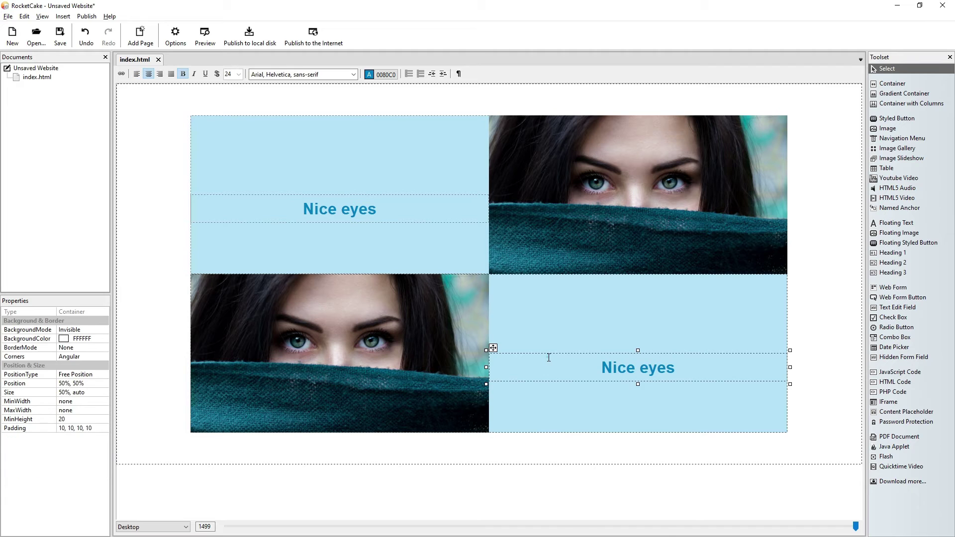
pyautogui.rightClick(550, 357)
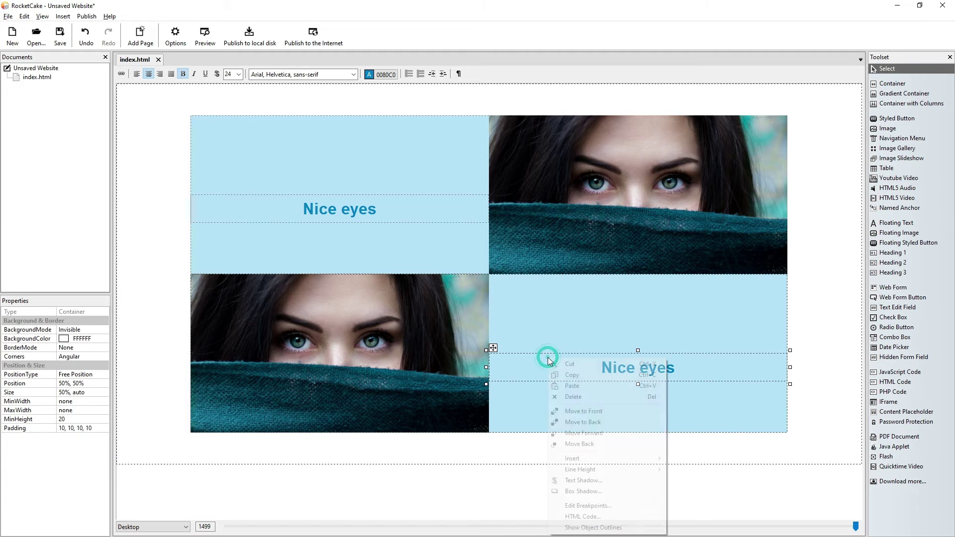
pyautogui.click(579, 517)
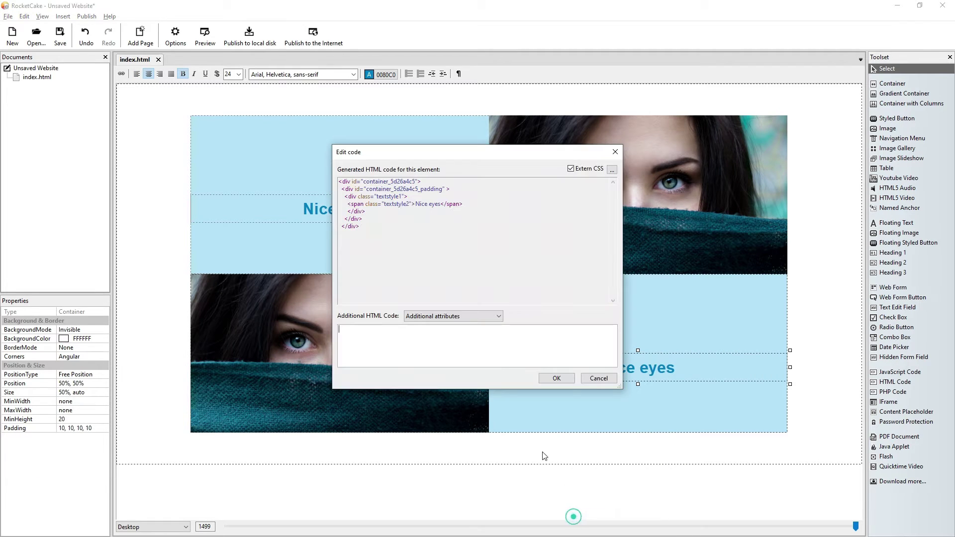
pyautogui.click(468, 316)
pyautogui.click(456, 334)
pyautogui.write('transform: translateY(-50%);')
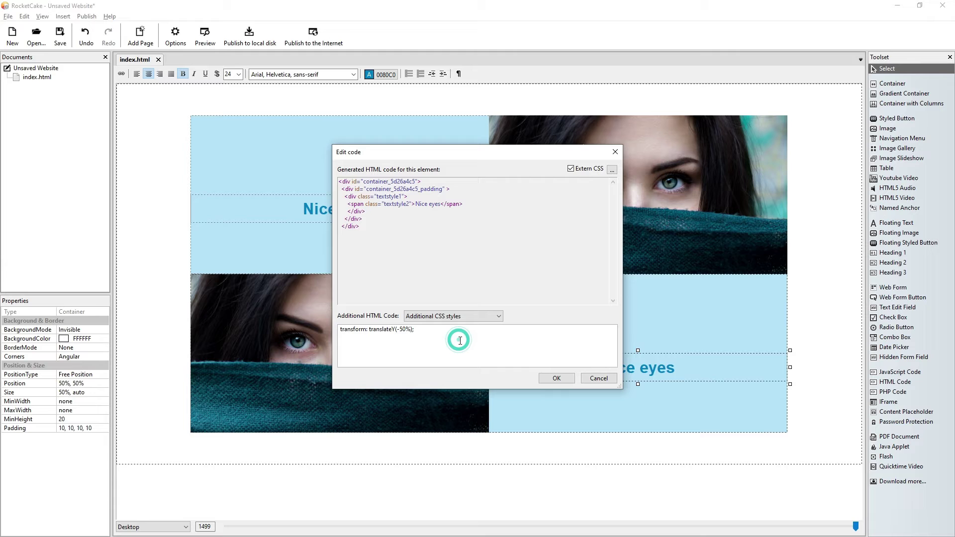
pyautogui.click(552, 379)
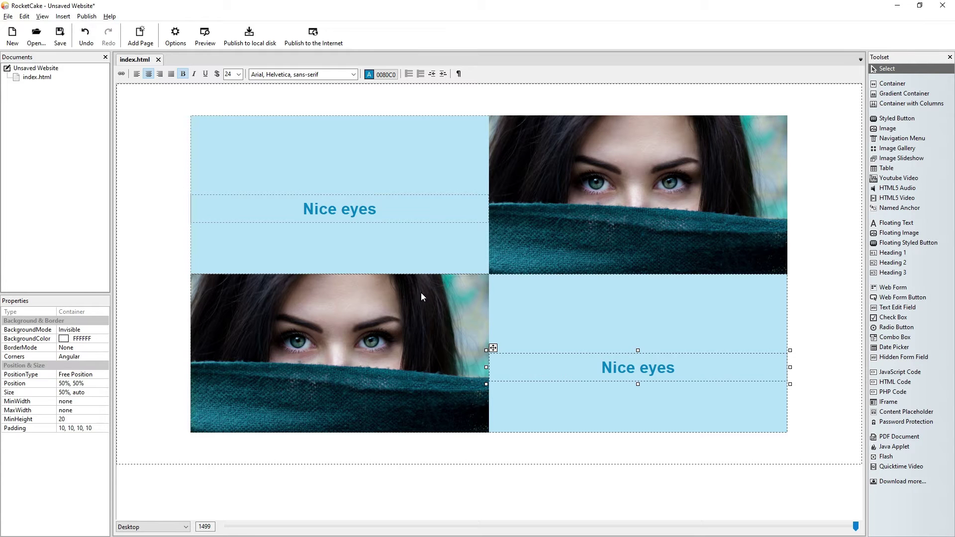
pyautogui.click(199, 35)
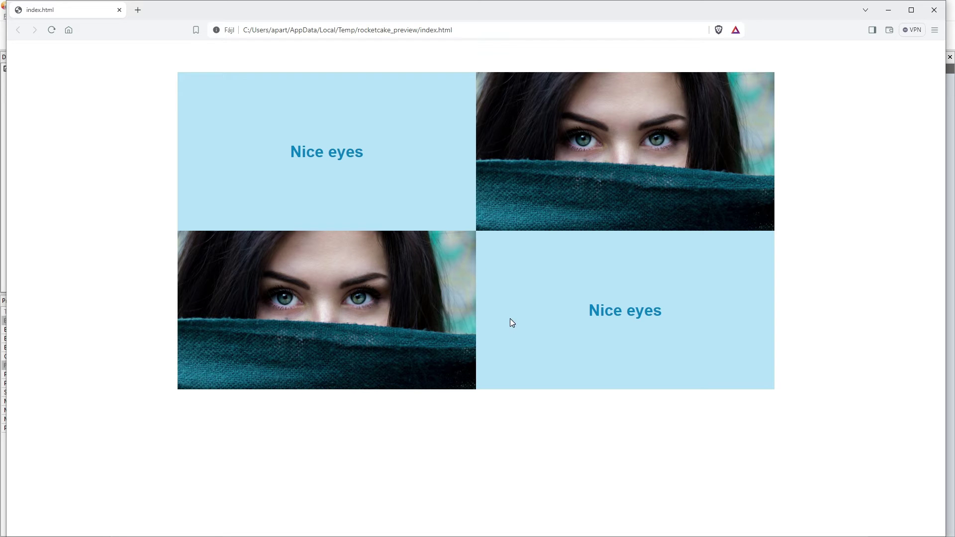
pyautogui.click(932, 10)
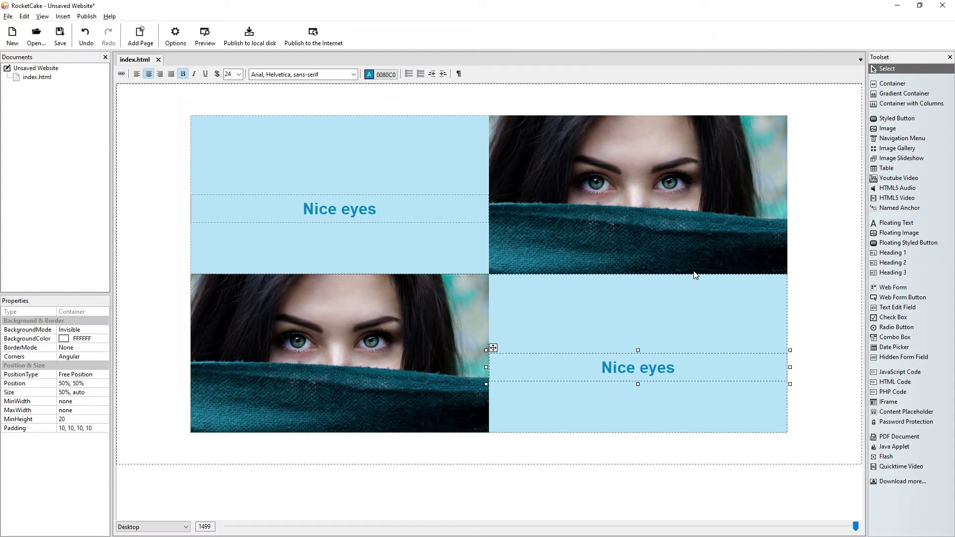
pyautogui.moveTo(695, 275)
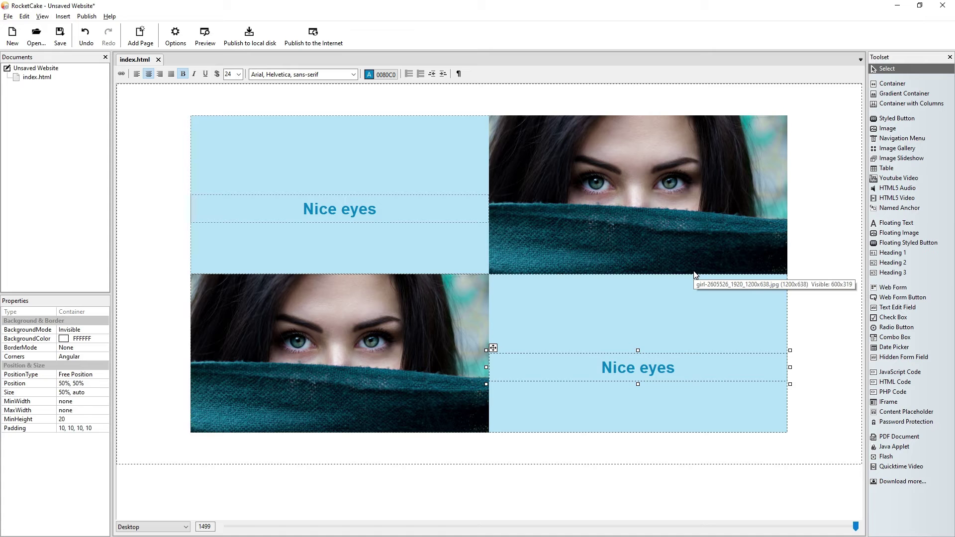
pyautogui.moveTo(856, 527); pyautogui.dragTo(560, 527)
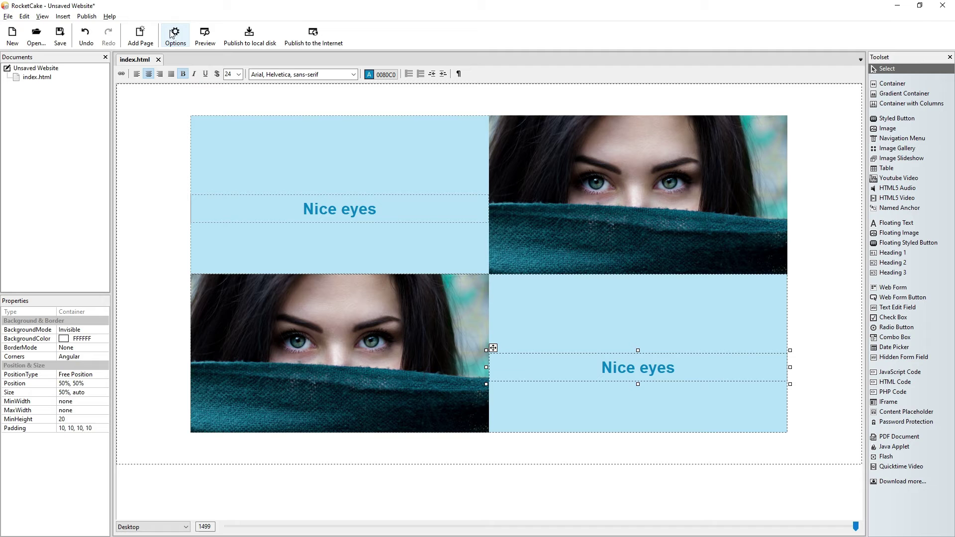
pyautogui.click(205, 35)
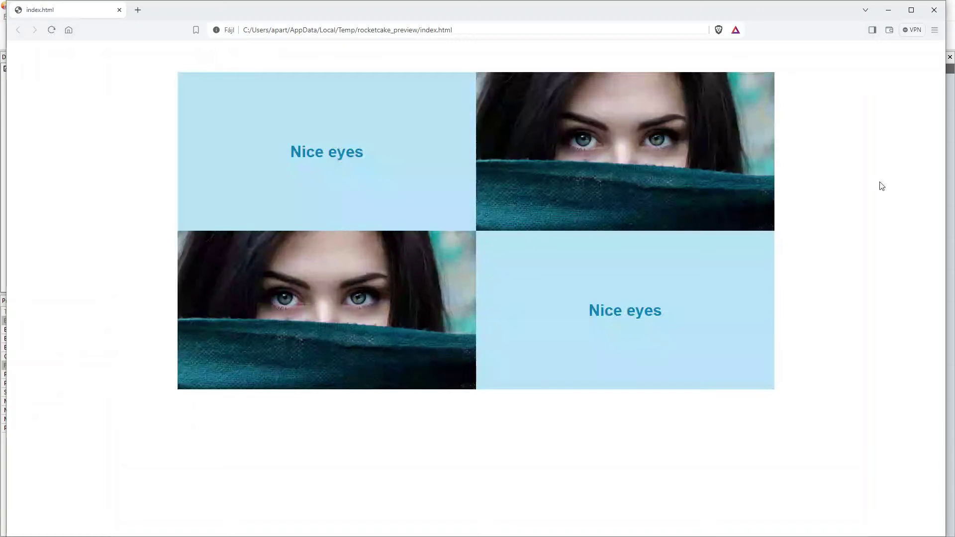
pyautogui.moveTo(947, 128)
pyautogui.mouseDown()
pyautogui.moveTo(284, 230)
pyautogui.moveTo(519, 196)
pyautogui.mouseUp()
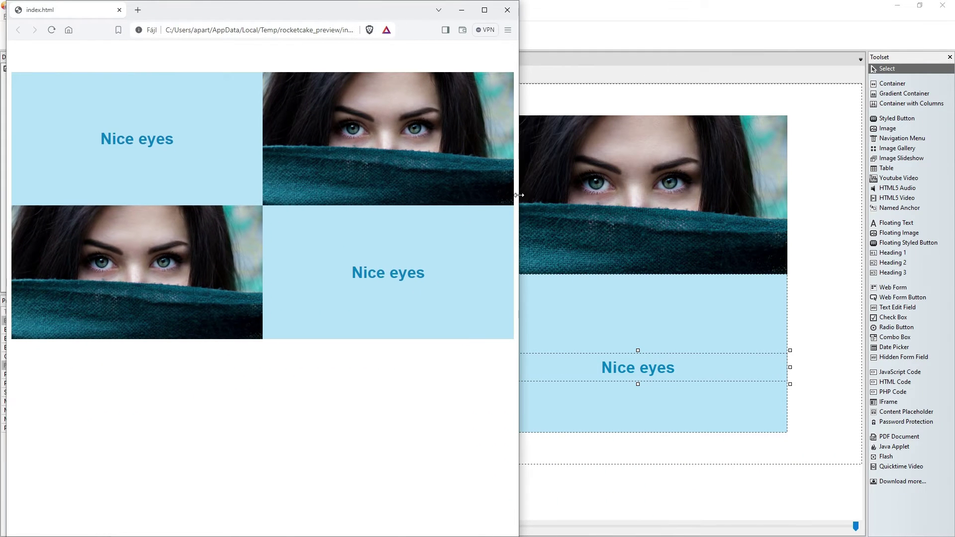
pyautogui.moveTo(519, 196)
pyautogui.mouseDown()
pyautogui.moveTo(364, 214)
pyautogui.moveTo(928, 5)
pyautogui.mouseUp()
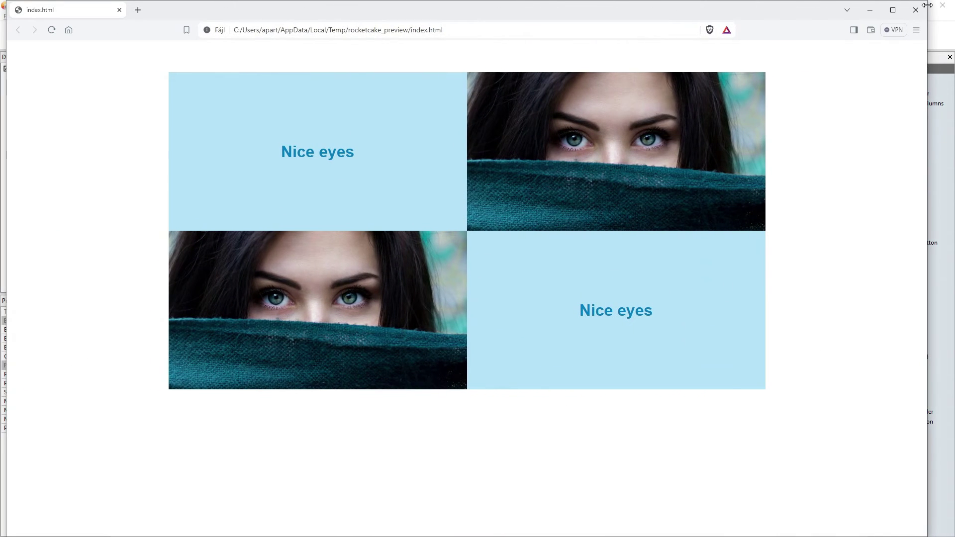
pyautogui.click(916, 10)
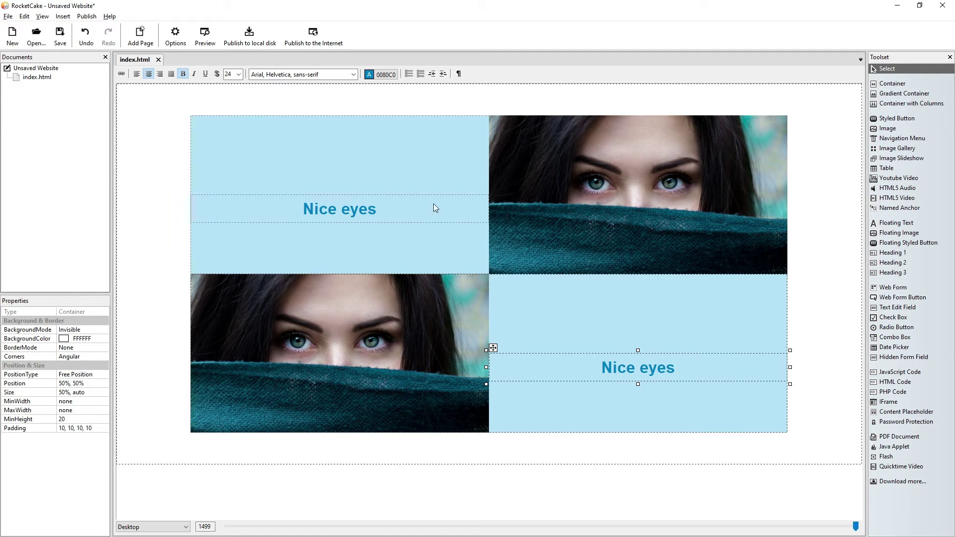
# Select the outer container wrapping both 'Nice eyes' and photo rows.
pyautogui.click(558, 212)
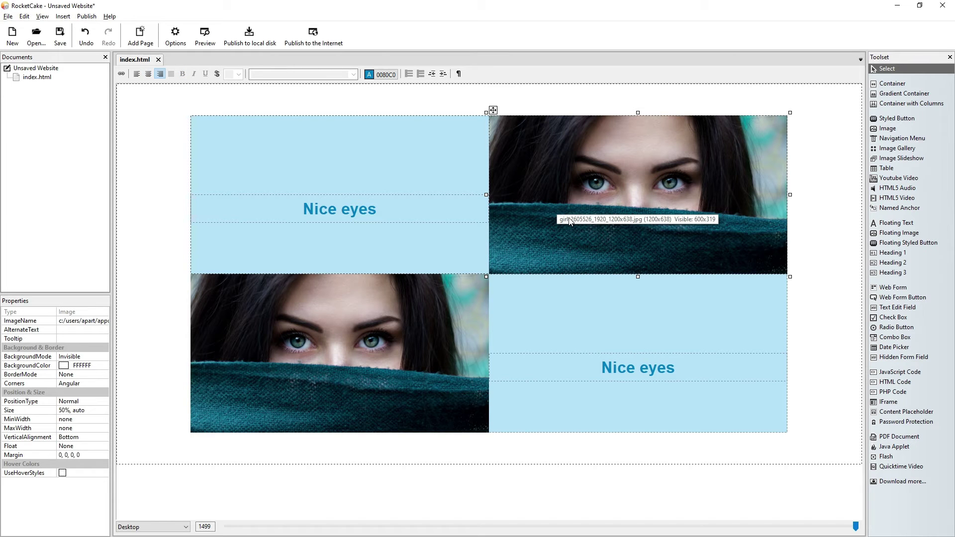
pyautogui.click(382, 216)
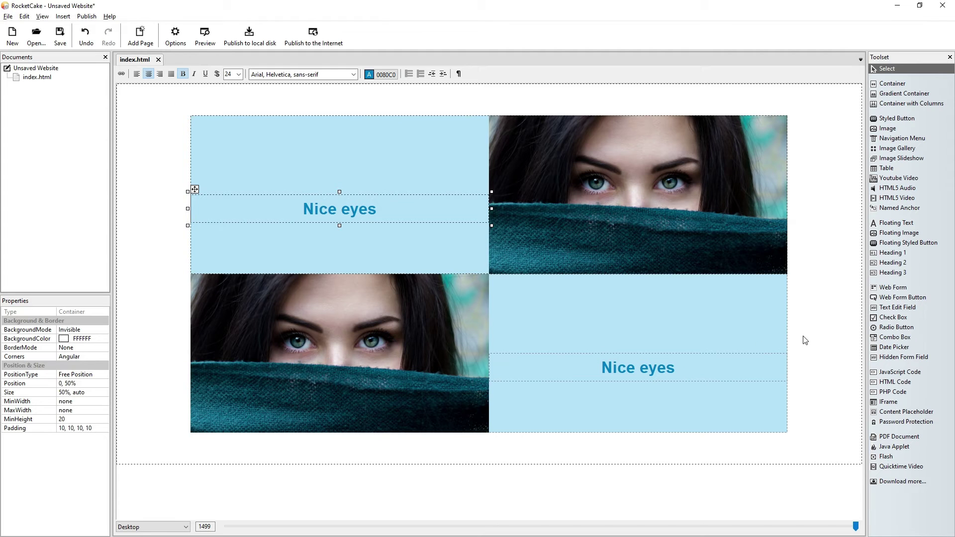
pyautogui.click(816, 349)
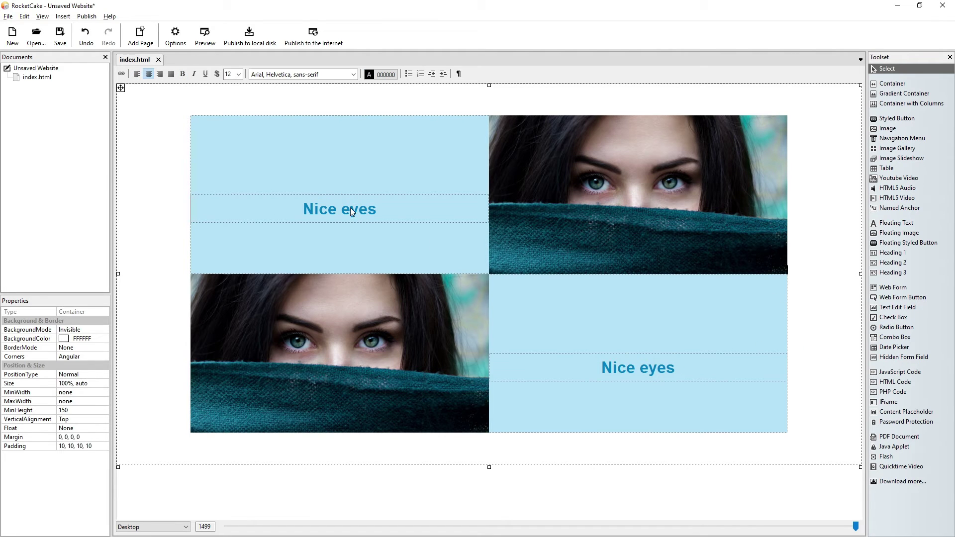
pyautogui.click(343, 144)
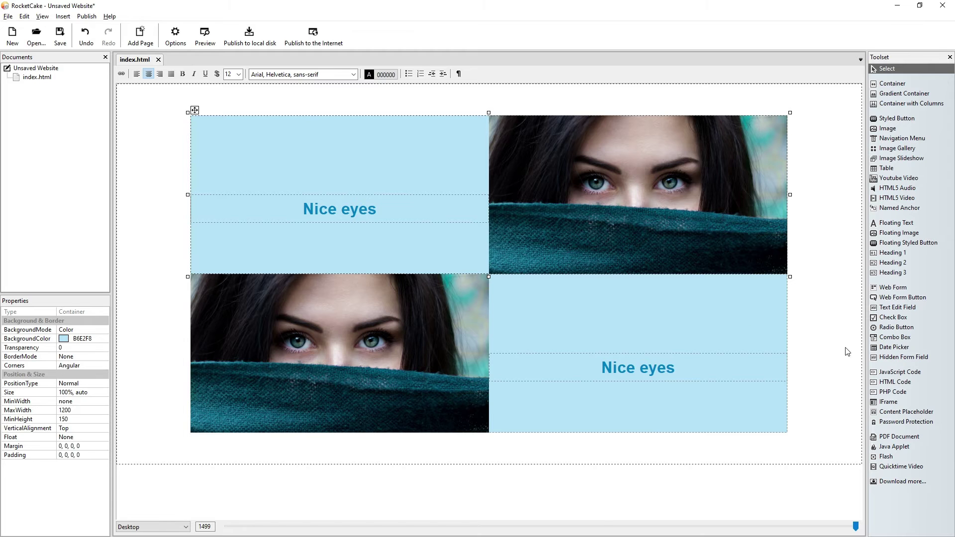
pyautogui.click(810, 370)
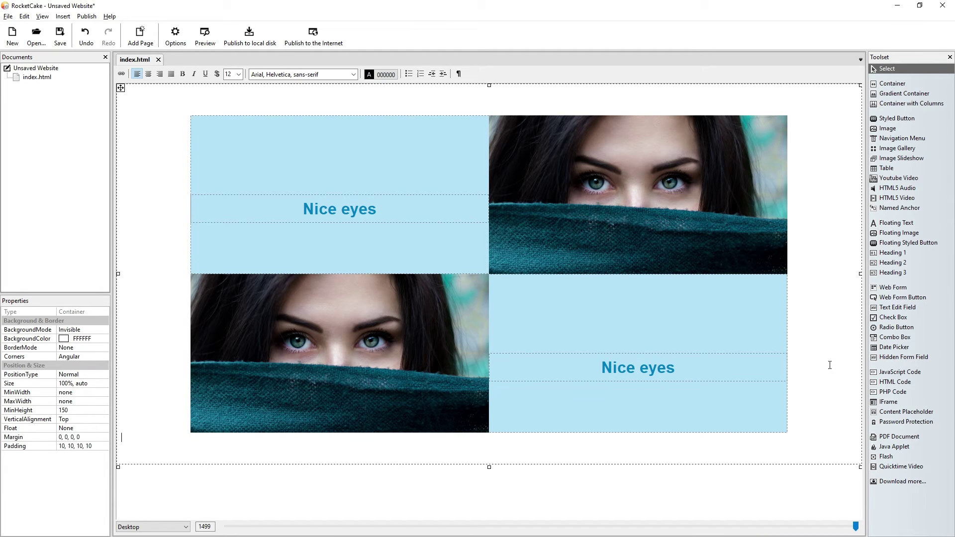
# Paste a copy of the two-row block on a new line below the original.
pyautogui.press('Return')
pyautogui.hotkey('ctrl', 'v')
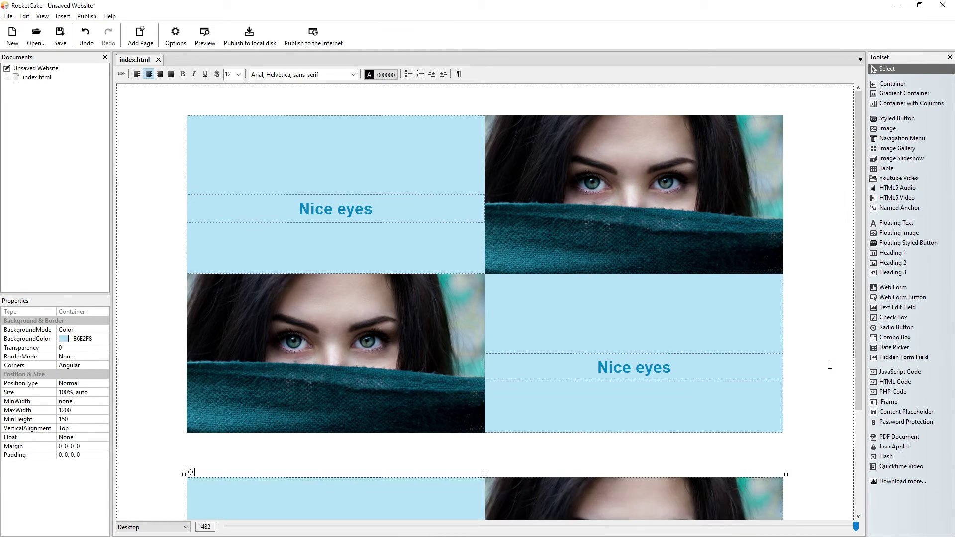
pyautogui.scroll(-1, 857, 370)
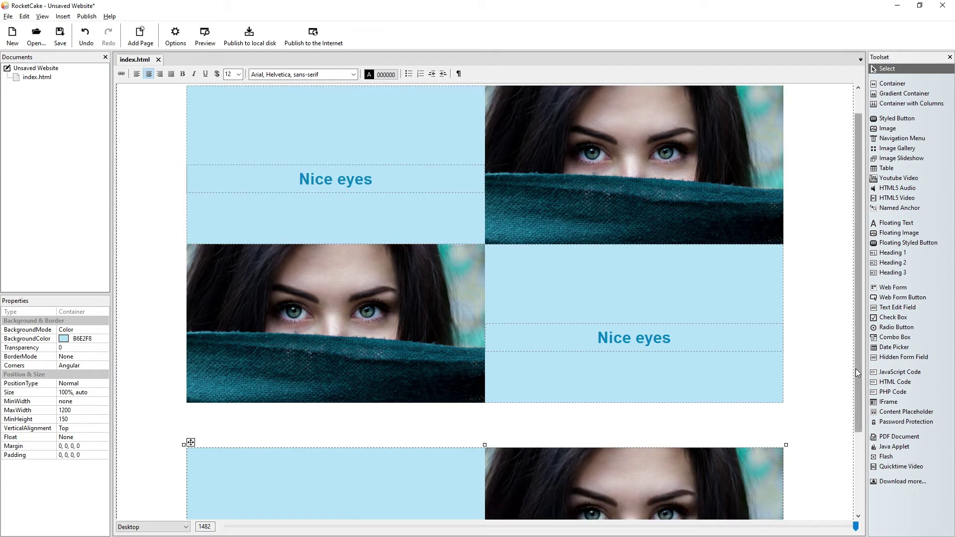
pyautogui.scroll(-3, 857, 370)
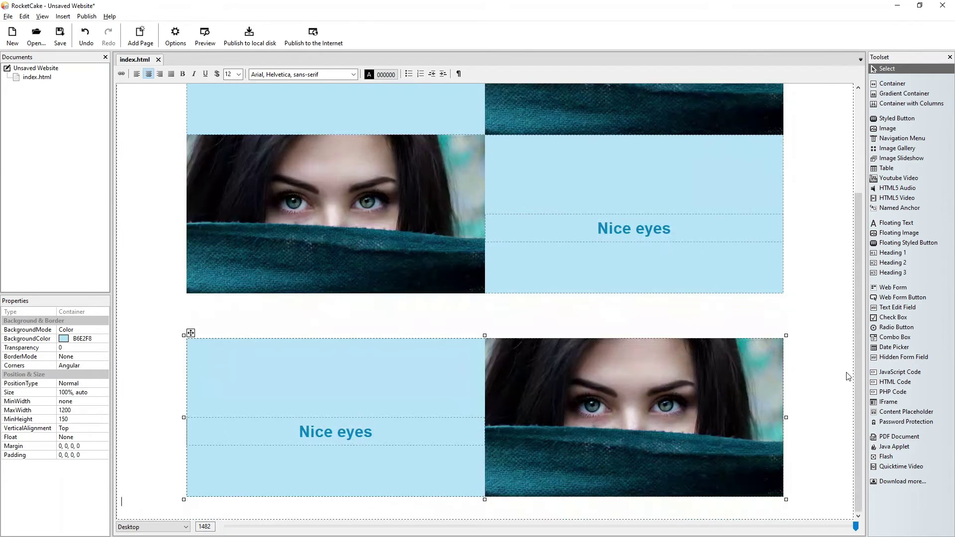
pyautogui.click(408, 430)
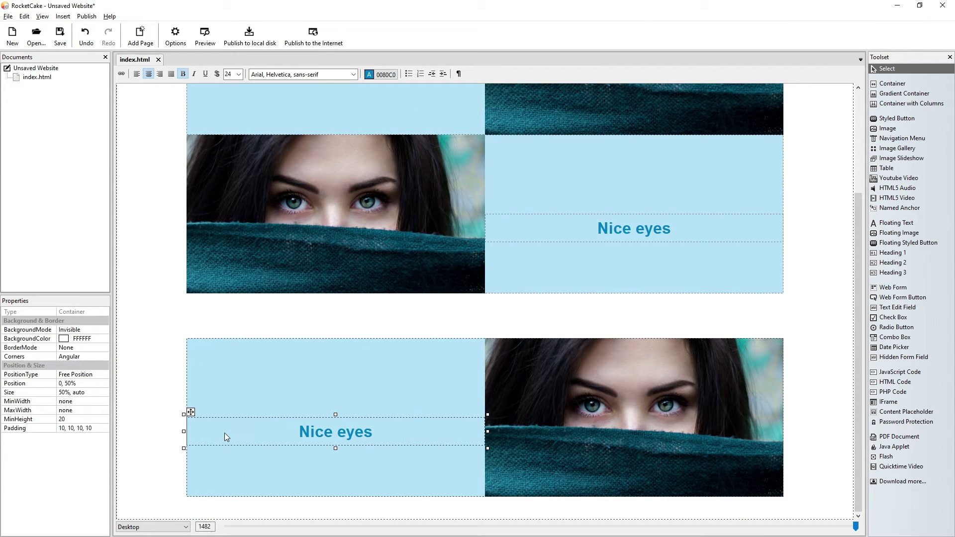
# Set the copied 'Nice eyes' text block to PositionType Normal and Size 100%.
pyautogui.click(107, 376)
pyautogui.click(103, 394)
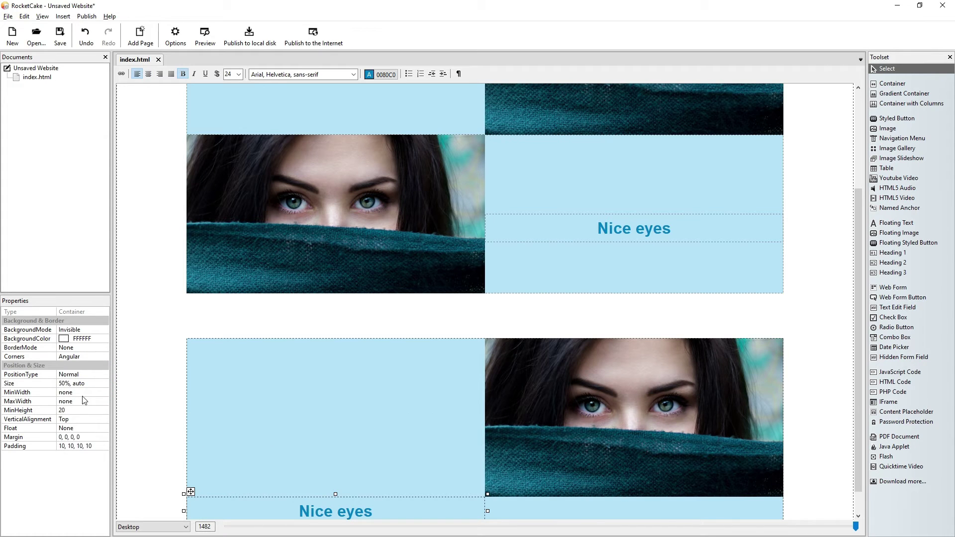
pyautogui.click(62, 387)
pyautogui.press('BackSpace')
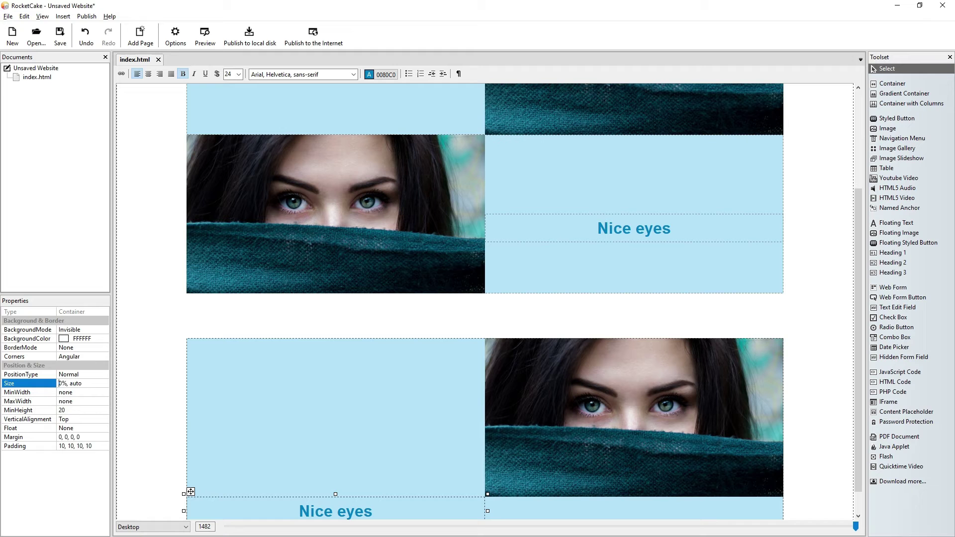
pyautogui.write('10')
pyautogui.press('Return')
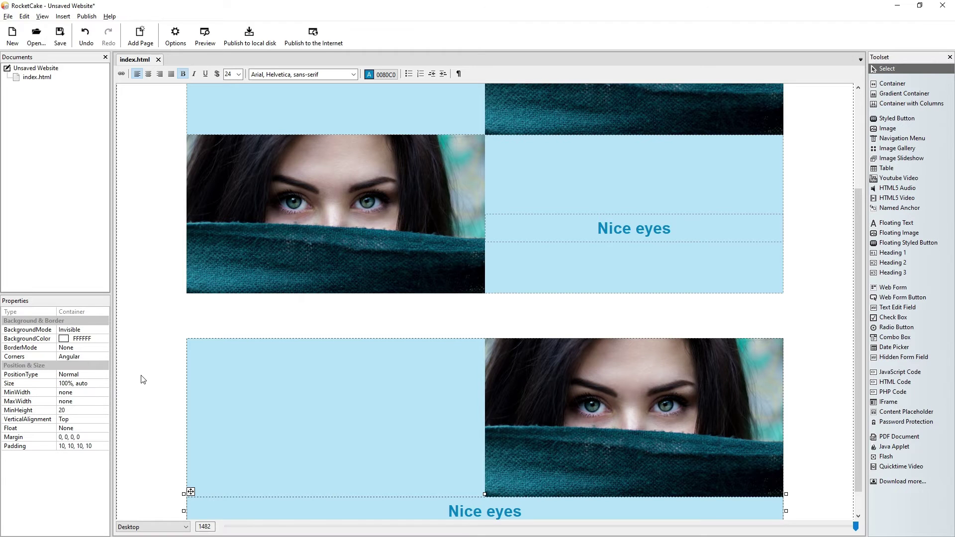
pyautogui.scroll(-1, 143, 380)
# Move the 'Nice eyes' strip into the light-blue row above the photo.
pyautogui.moveTo(192, 465); pyautogui.dragTo(192, 315)
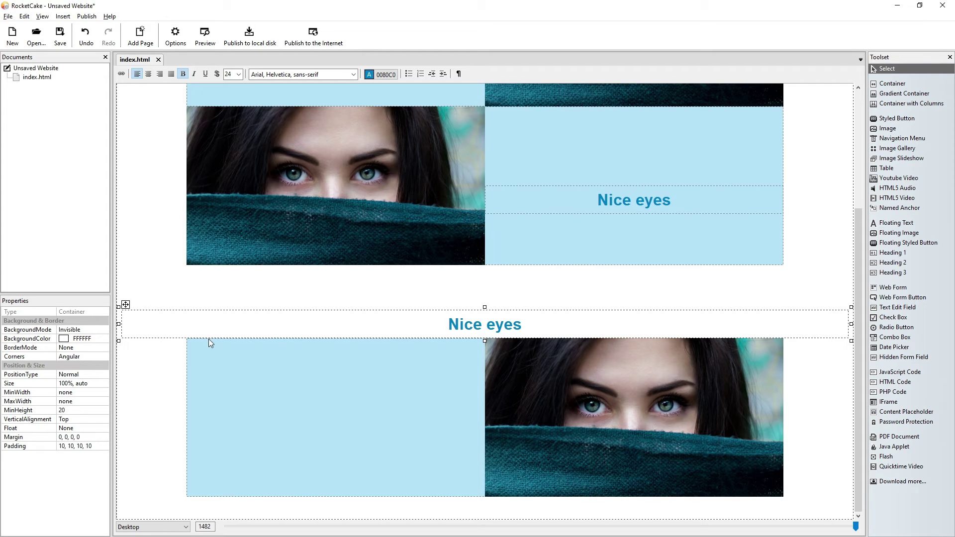
pyautogui.click(182, 318)
pyautogui.moveTo(125, 304); pyautogui.dragTo(198, 355)
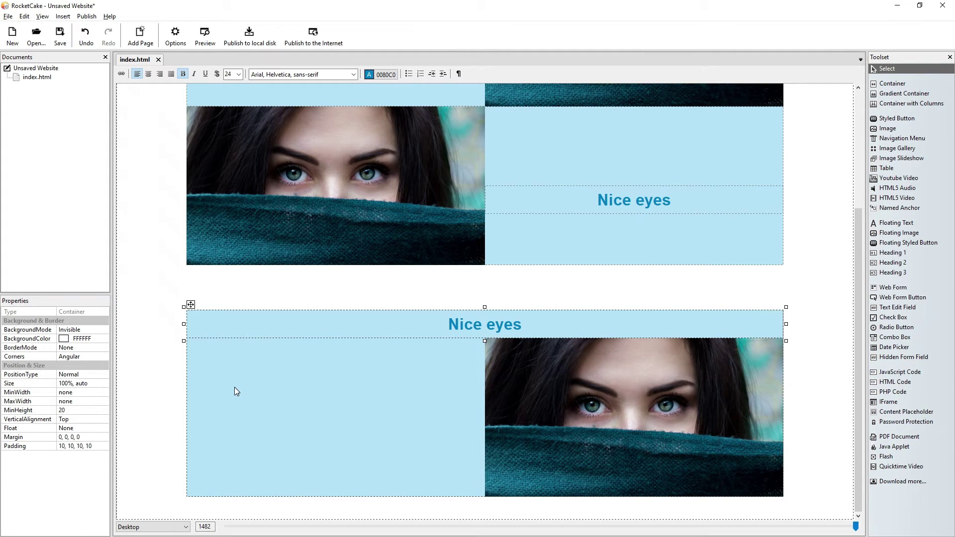
# Set the copied row's eyes photo width to 100% so it spans the row.
pyautogui.click(525, 359)
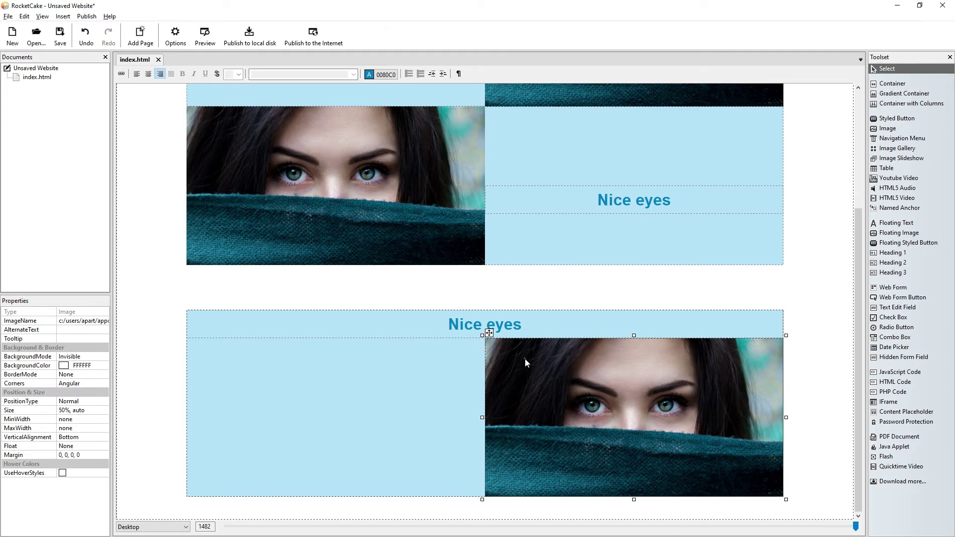
pyautogui.click(62, 411)
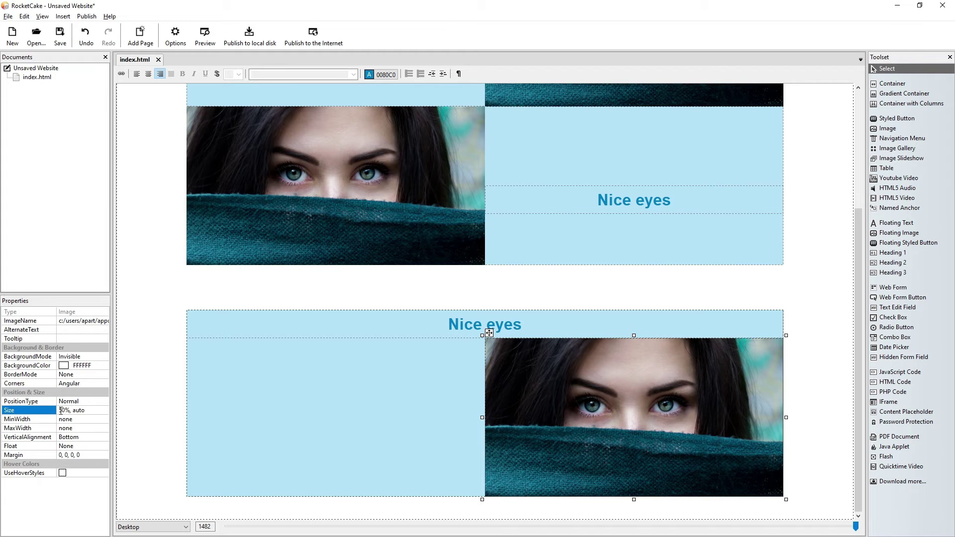
pyautogui.click(60, 411)
pyautogui.press('Delete')
pyautogui.write('10')
pyautogui.press('Return')
pyautogui.scroll(-1, 273, 378)
pyautogui.scroll(-2, 311, 379)
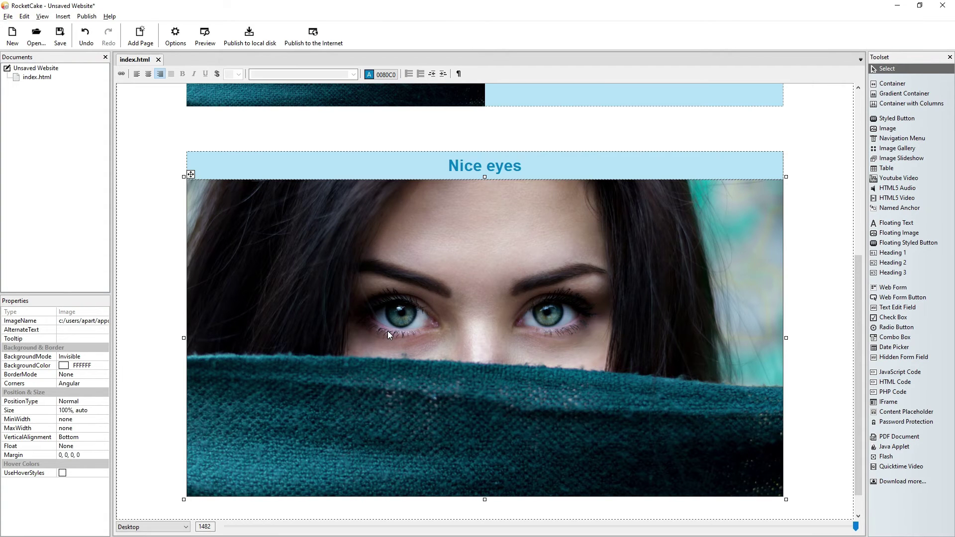
pyautogui.scroll(3, 387, 331)
pyautogui.scroll(3, 388, 331)
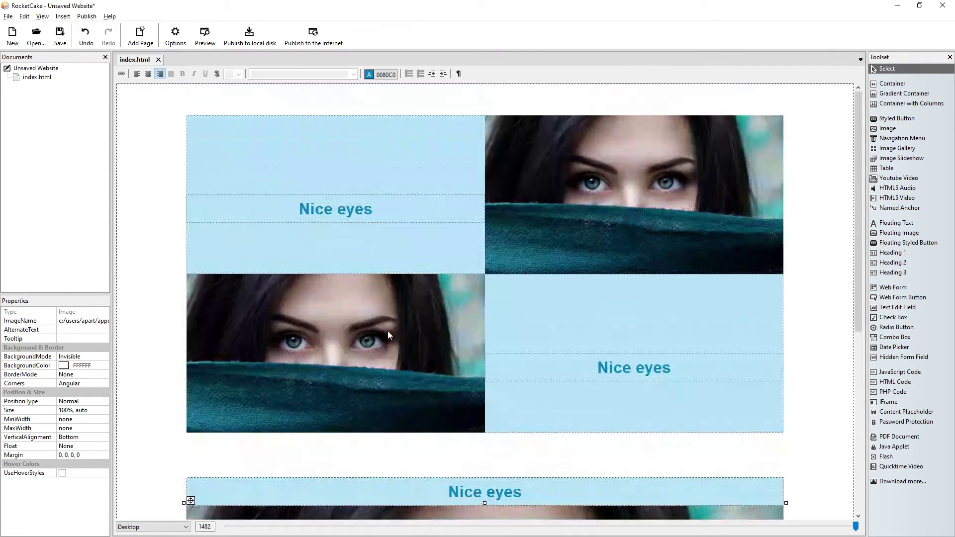
# Add a 640px breakpoint to the top row with Visible unchecked.
pyautogui.click(403, 154)
pyautogui.click(571, 303)
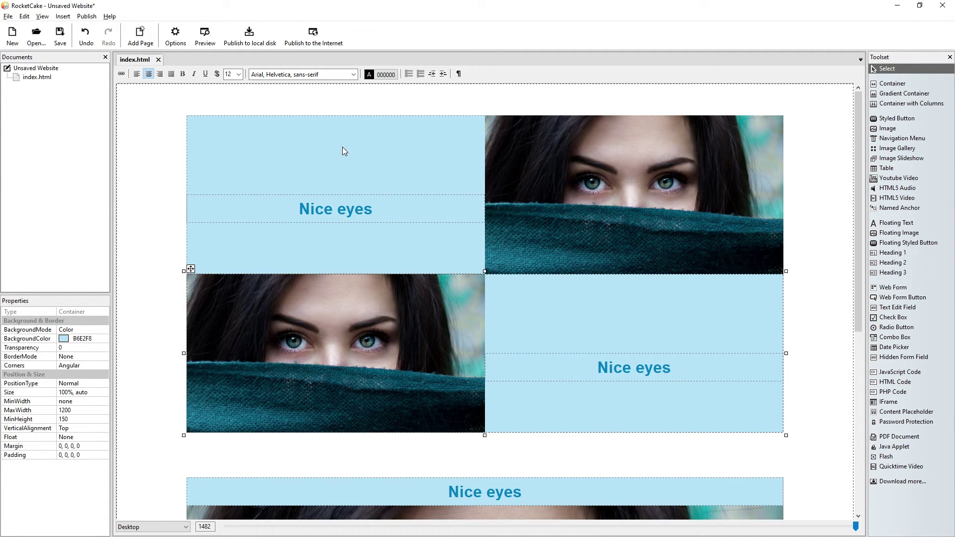
pyautogui.click(303, 152)
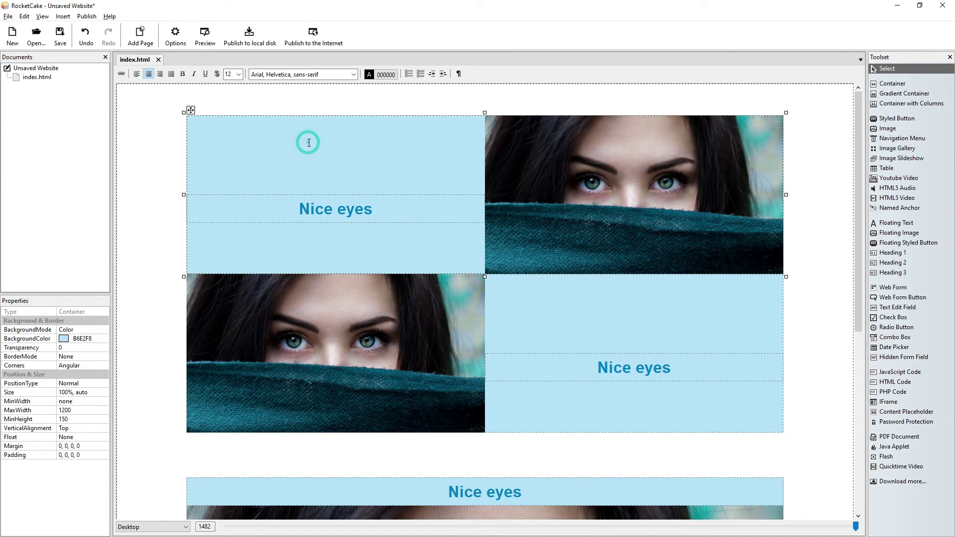
pyautogui.rightClick(309, 142)
pyautogui.click(365, 254)
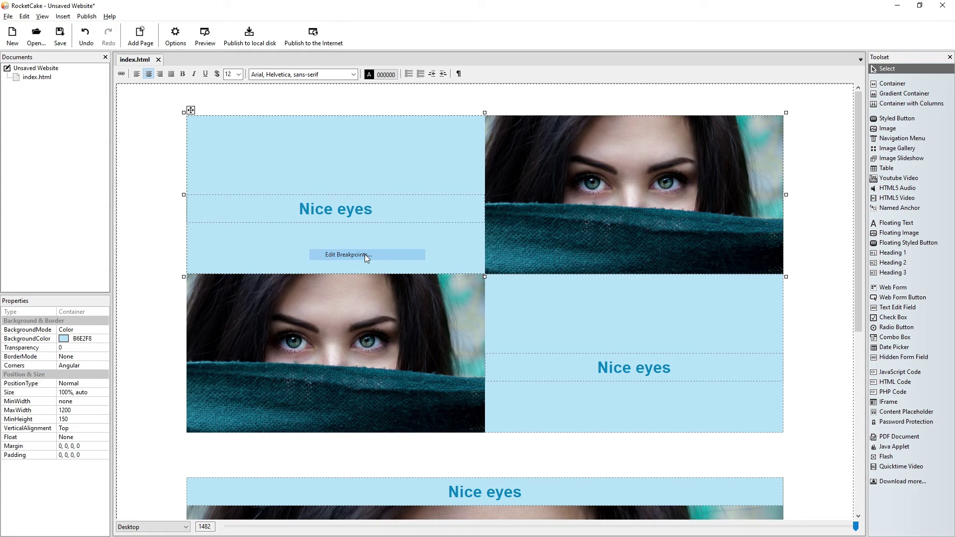
pyautogui.click(530, 204)
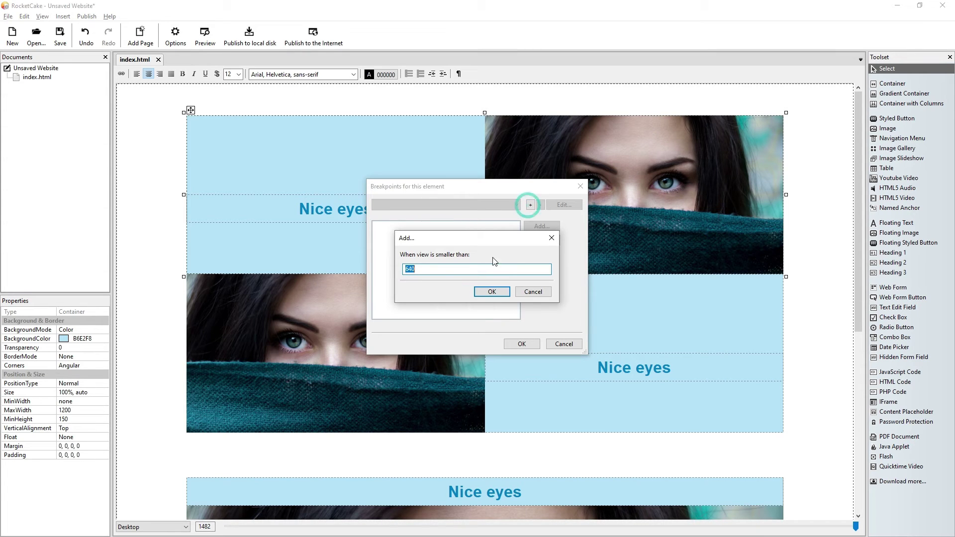
pyautogui.click(492, 292)
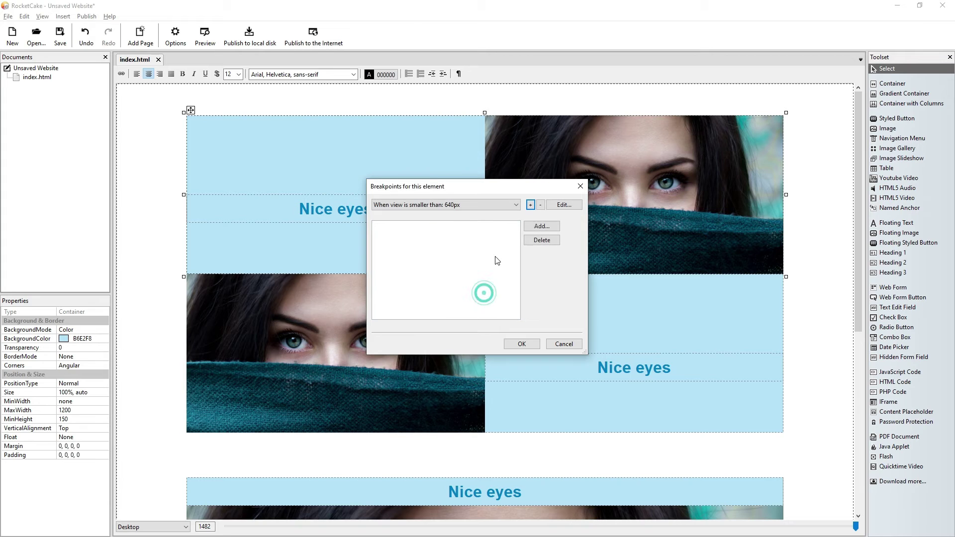
pyautogui.click(539, 225)
pyautogui.click(557, 230)
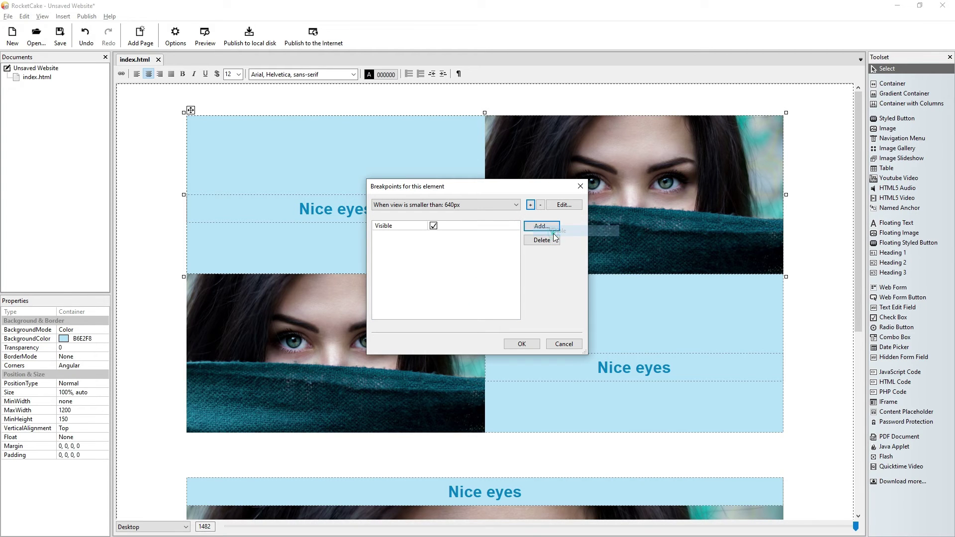
pyautogui.click(434, 226)
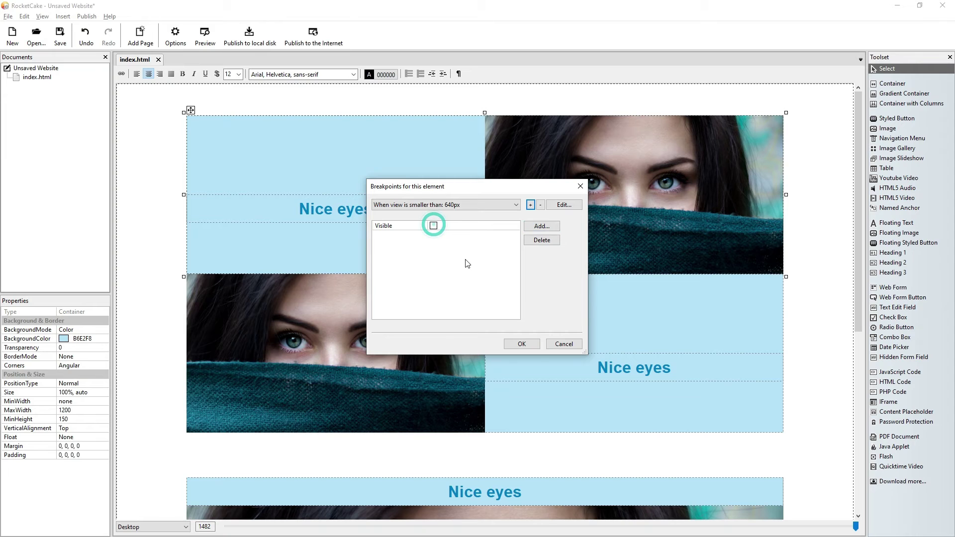
pyautogui.click(515, 344)
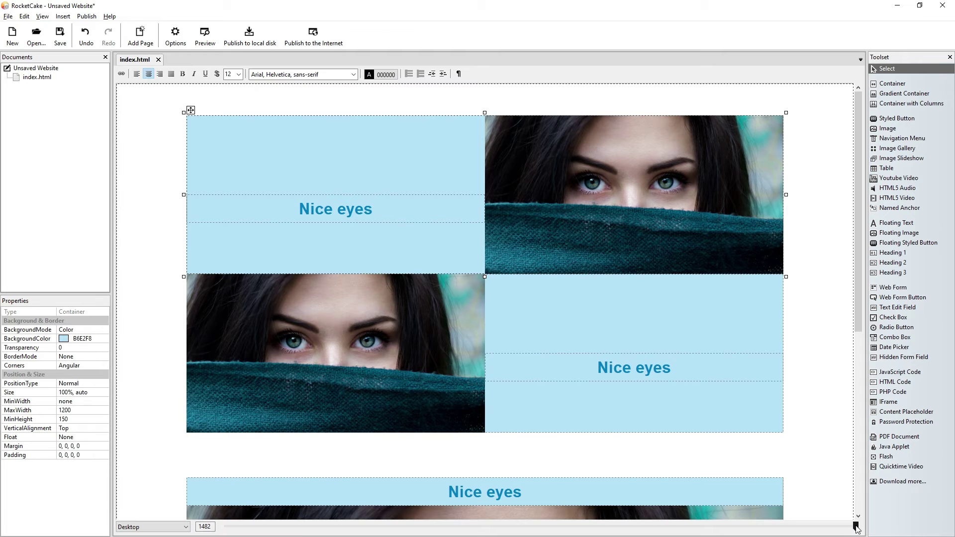
# Add a 640px breakpoint with a Visible setting to the second text-and-photo row.
pyautogui.moveTo(856, 527)
pyautogui.mouseDown()
pyautogui.moveTo(568, 524)
pyautogui.moveTo(427, 504)
pyautogui.moveTo(687, 474)
pyautogui.moveTo(702, 358)
pyautogui.mouseUp()
pyautogui.click(634, 321)
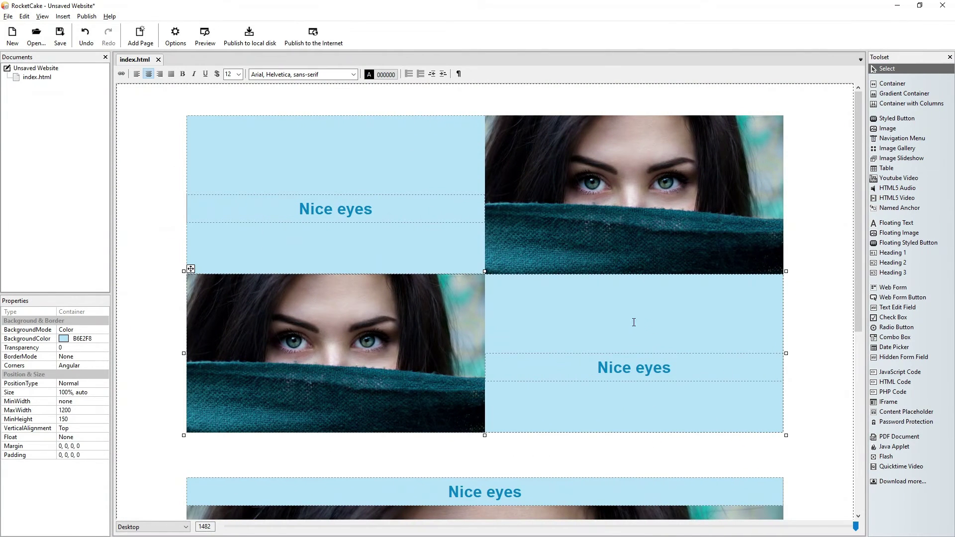
pyautogui.rightClick(633, 321)
pyautogui.click(654, 438)
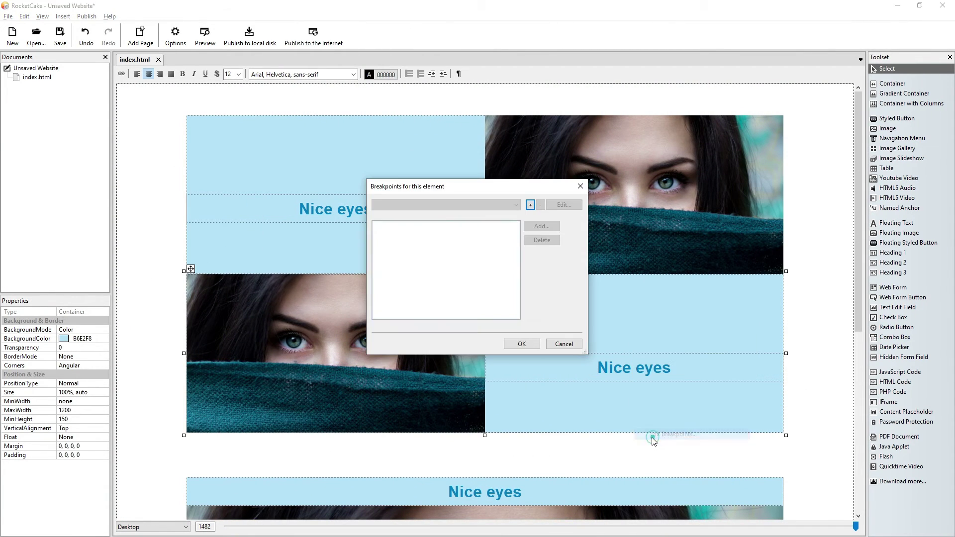
pyautogui.click(529, 204)
pyautogui.click(482, 287)
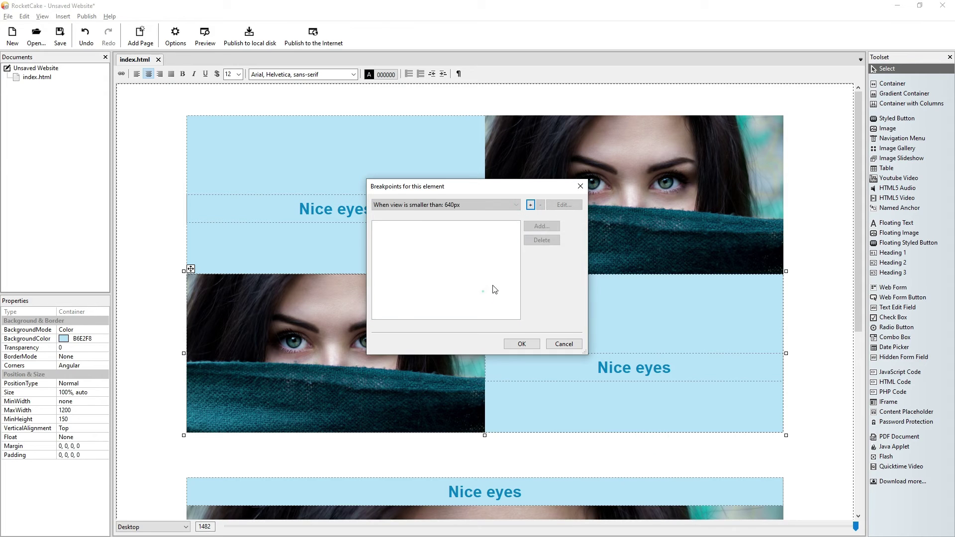
pyautogui.click(540, 225)
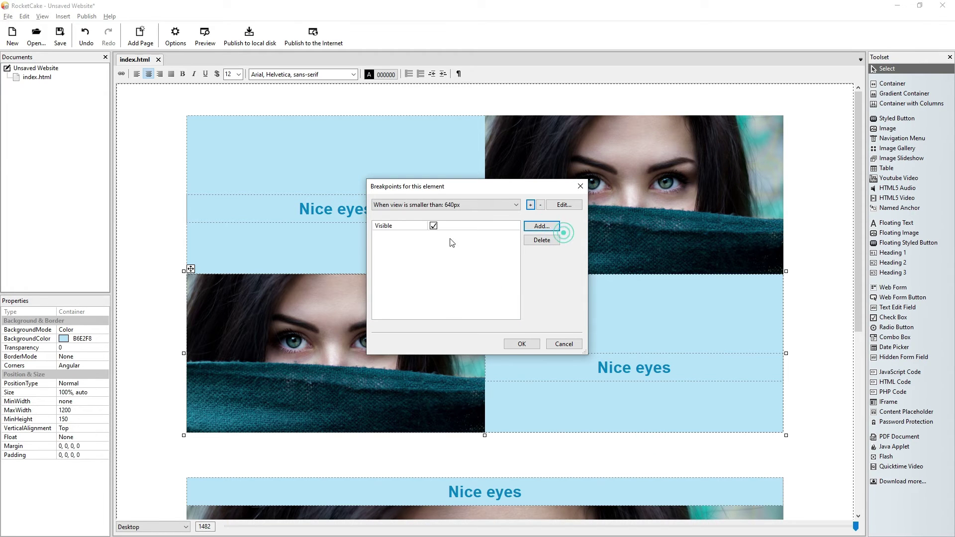
pyautogui.click(434, 226)
pyautogui.click(521, 345)
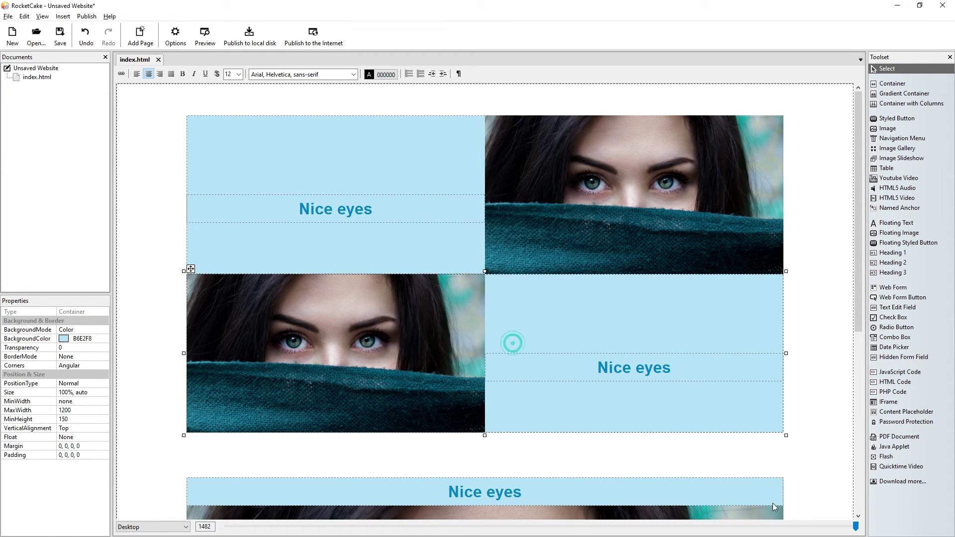
pyautogui.moveTo(856, 526)
pyautogui.mouseDown()
pyautogui.moveTo(401, 437)
pyautogui.moveTo(702, 419)
pyautogui.moveTo(607, 423)
pyautogui.moveTo(414, 391)
pyautogui.moveTo(859, 389)
pyautogui.mouseUp()
pyautogui.scroll(-3, 849, 393)
pyautogui.scroll(-2, 834, 381)
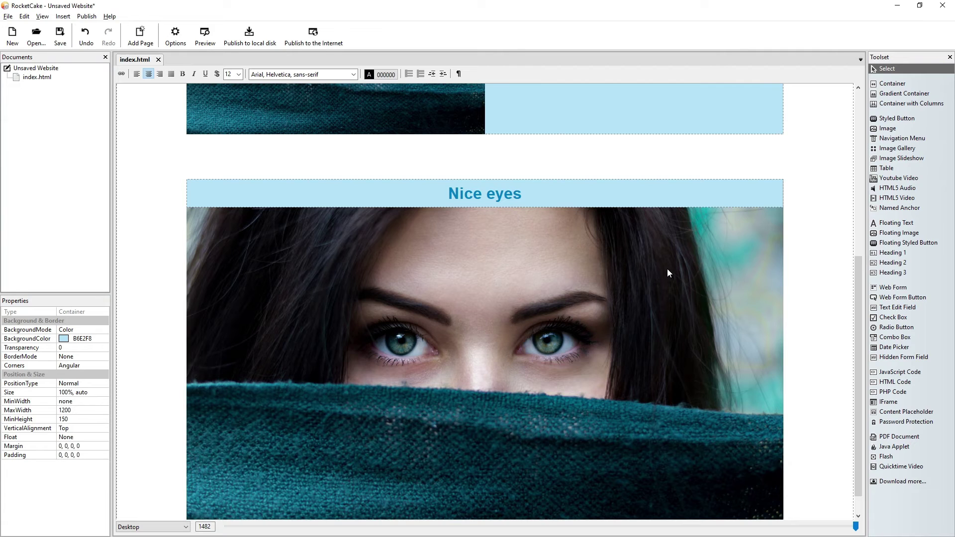
# Set the third block's 'Nice eyes' heading size to 'auto, auto' and centre-align it.
pyautogui.click(622, 195)
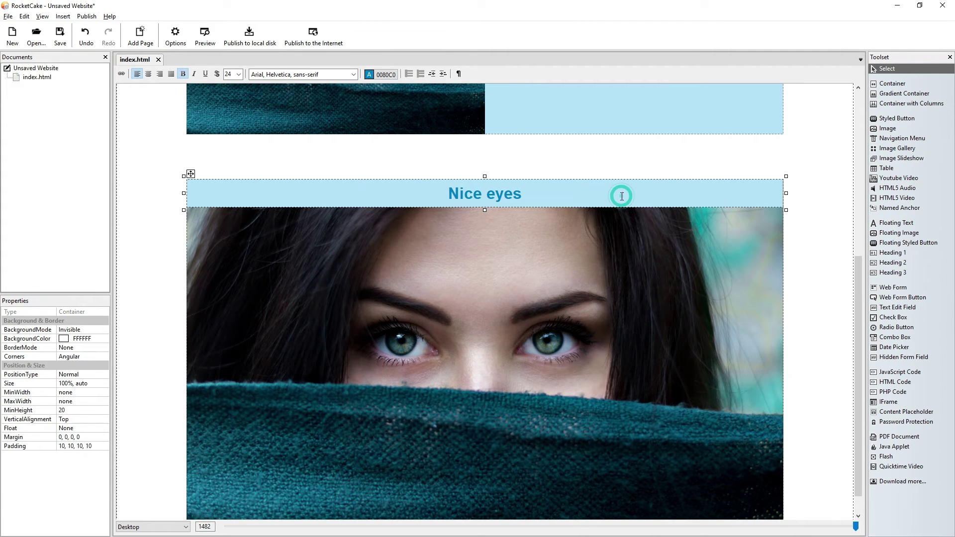
pyautogui.click(63, 385)
pyautogui.press('BackSpace')
pyautogui.press('BackSpace')
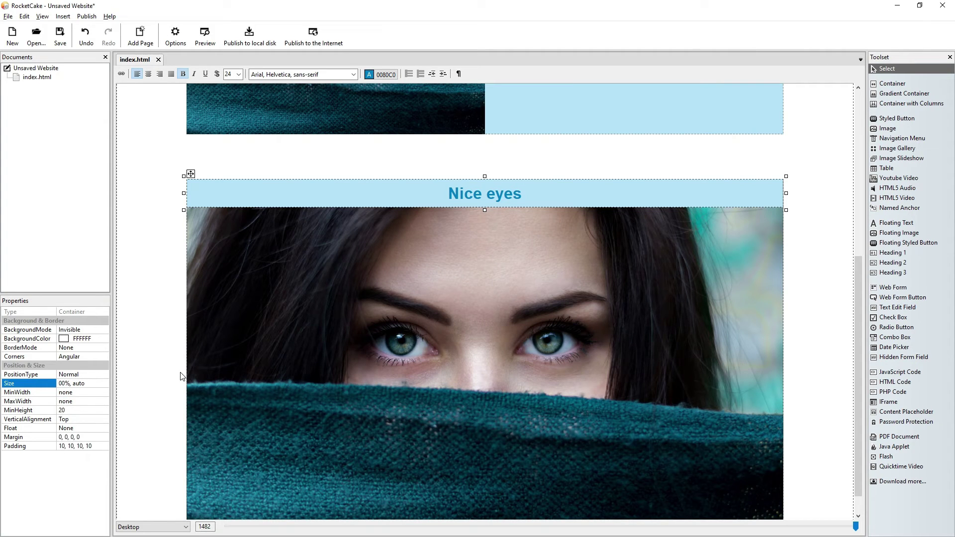
pyautogui.press('BackSpace')
pyautogui.press('BackSpace')
pyautogui.press('BackSpace')
pyautogui.write('q')
pyautogui.press('BackSpace')
pyautogui.write('a')
pyautogui.write('uto')
pyautogui.press('Return')
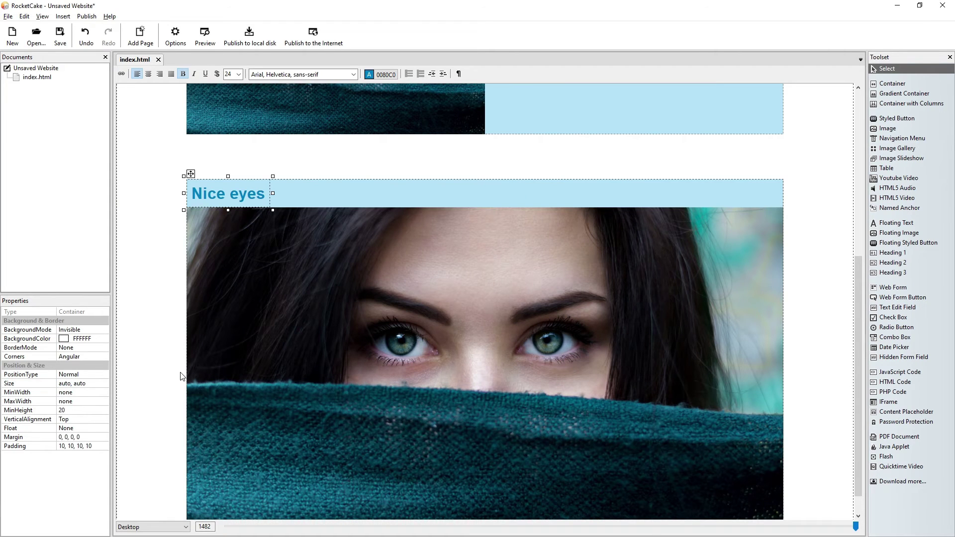
pyautogui.click(148, 74)
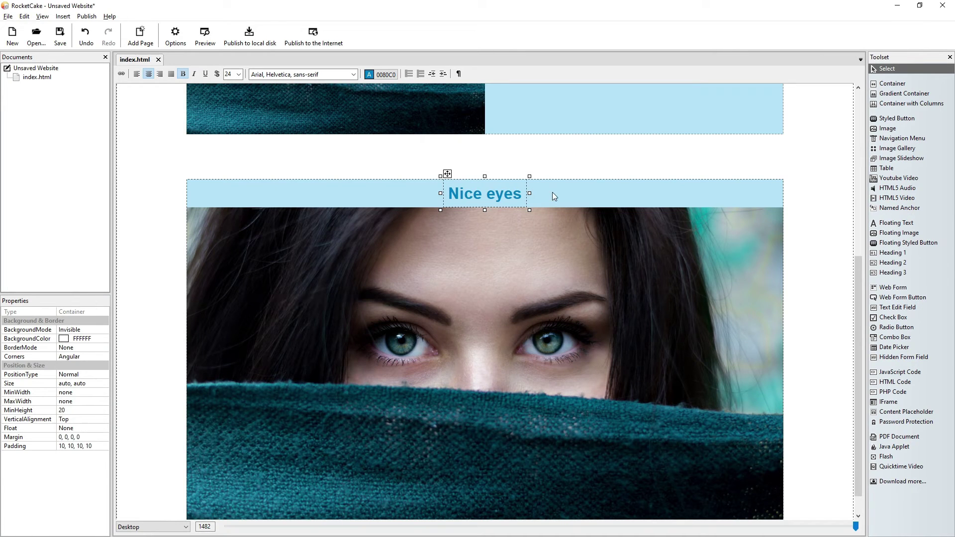
pyautogui.click(239, 191)
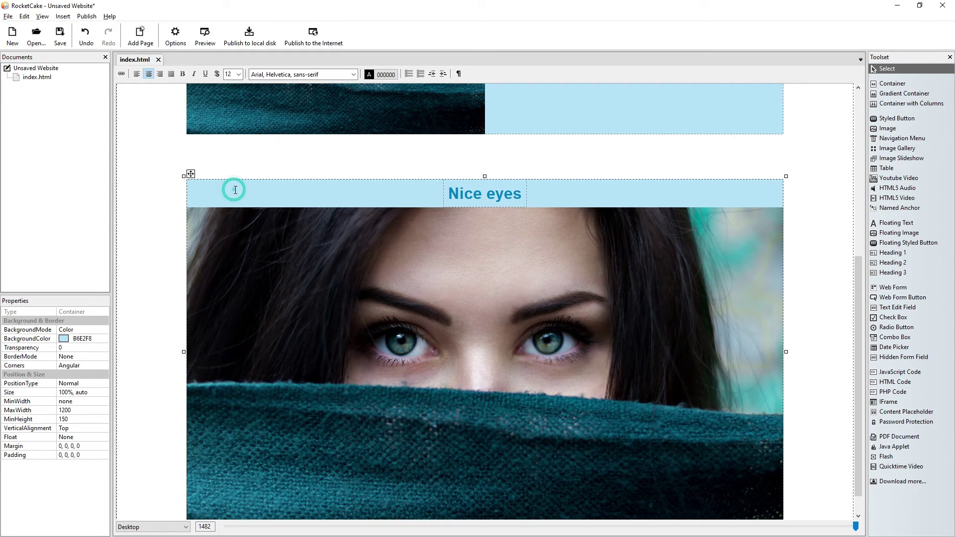
# Add a 640px breakpoint with a Visible property to the blue heading bar.
pyautogui.rightClick(234, 190)
pyautogui.click(302, 303)
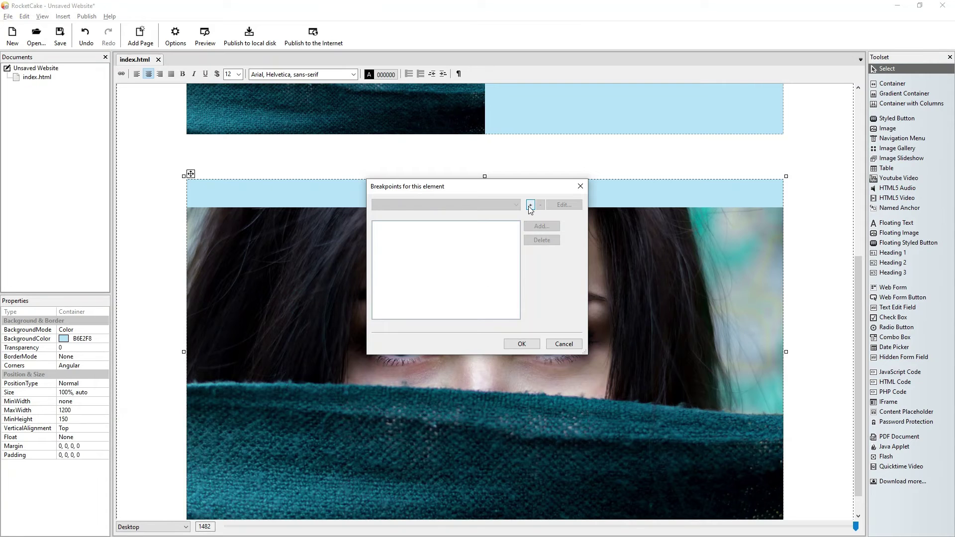
pyautogui.click(529, 205)
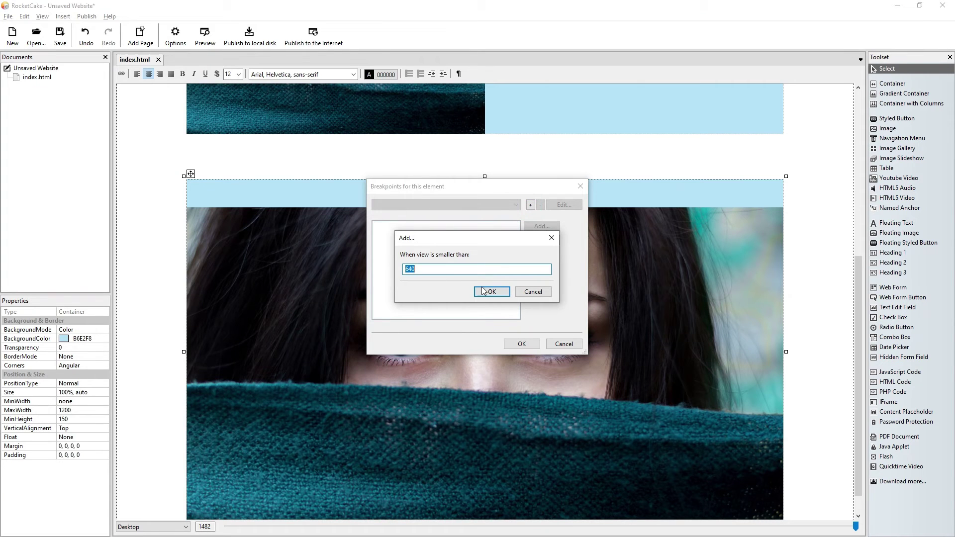
pyautogui.click(502, 293)
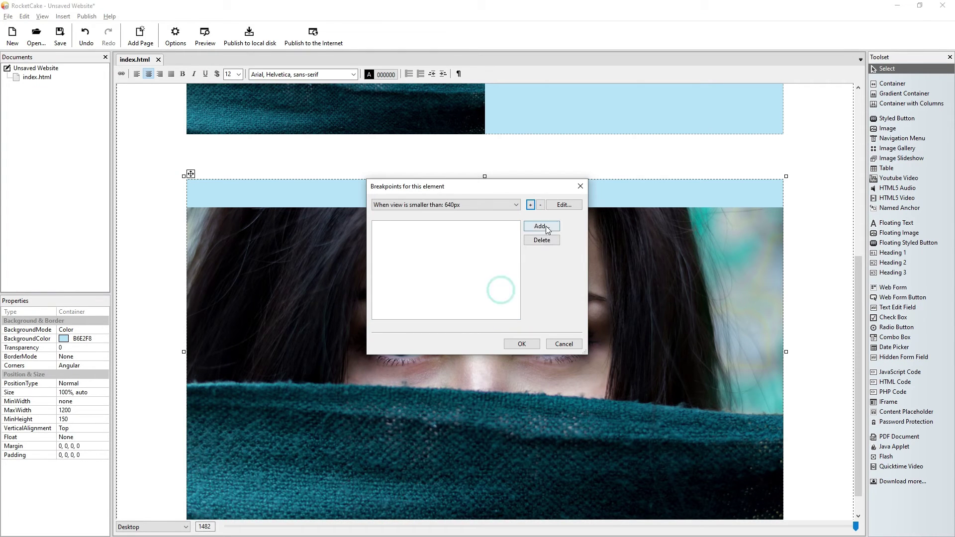
pyautogui.click(555, 227)
pyautogui.click(569, 232)
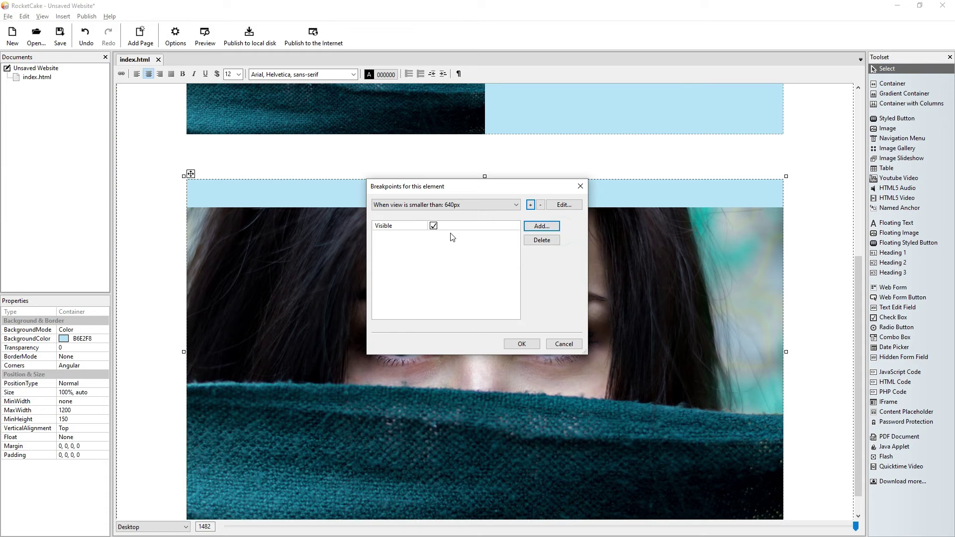
pyautogui.click(508, 345)
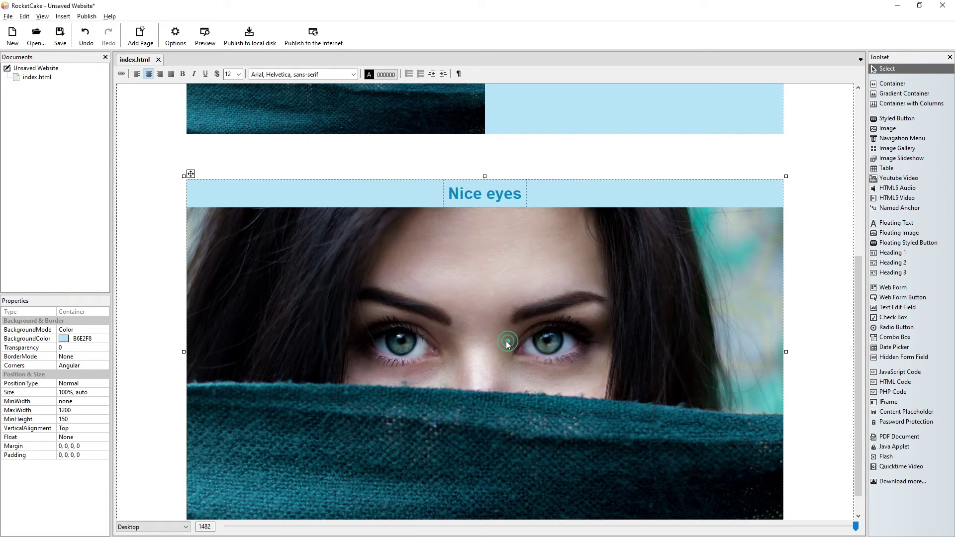
# Add an 8000px breakpoint to the stacked 'Nice eyes' container with Visible unchecked.
pyautogui.rightClick(239, 199)
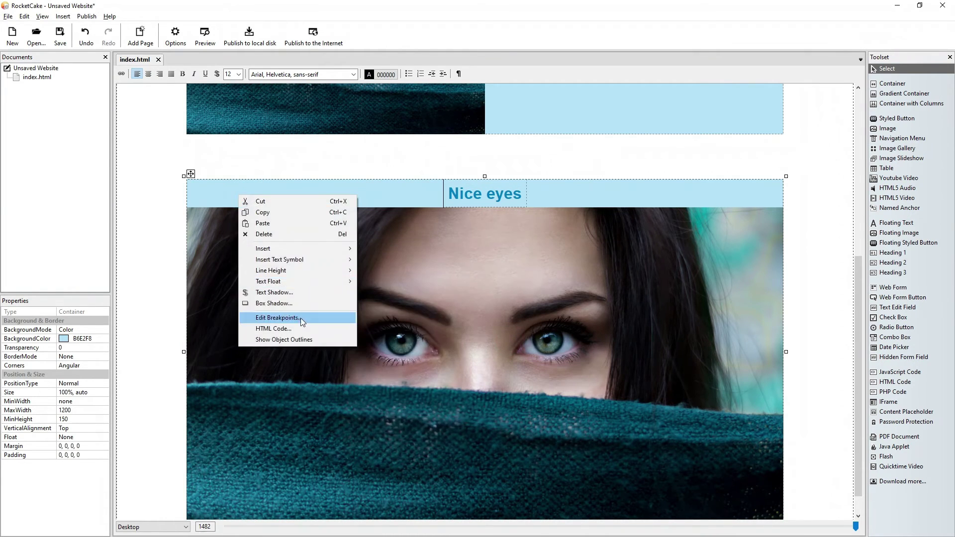
pyautogui.click(279, 317)
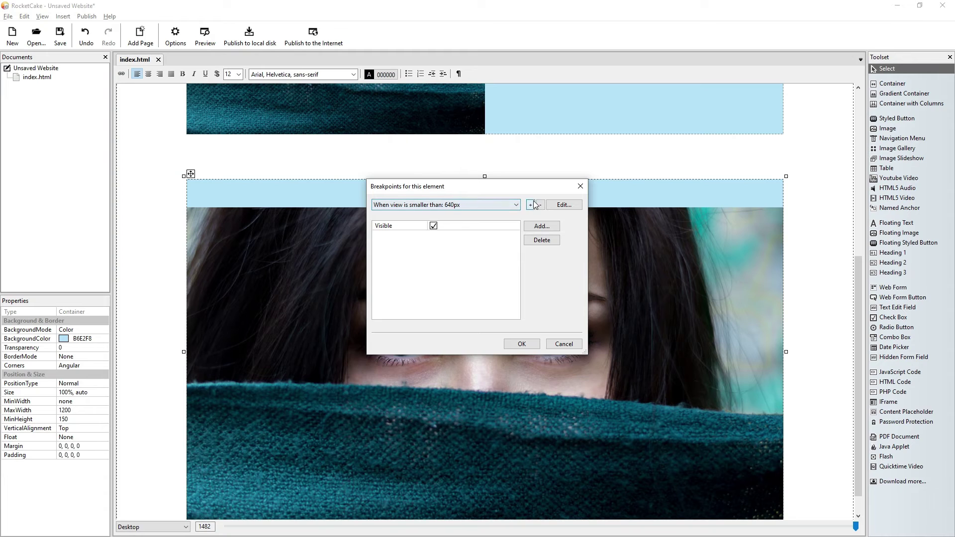
pyautogui.click(530, 205)
pyautogui.write('80')
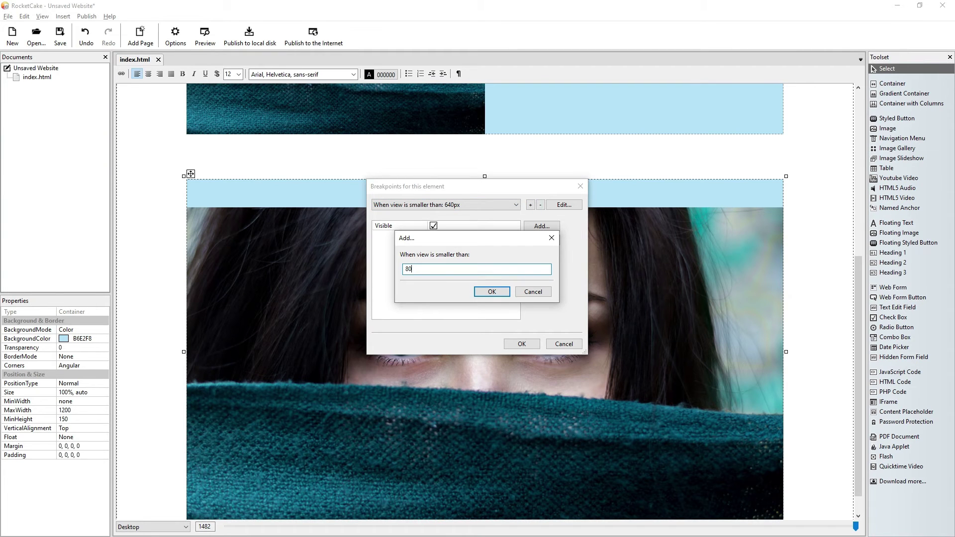
pyautogui.write('00')
pyautogui.click(484, 292)
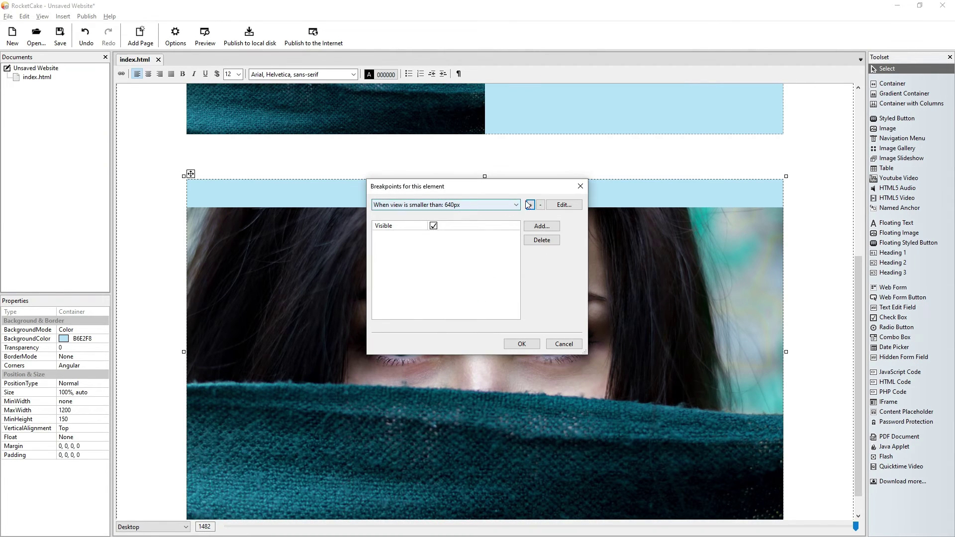
pyautogui.click(528, 204)
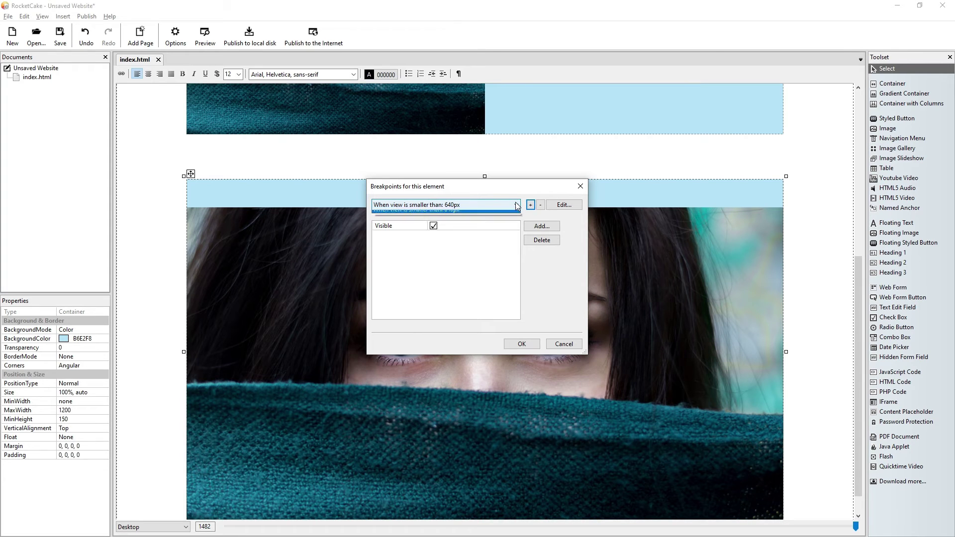
pyautogui.click(517, 205)
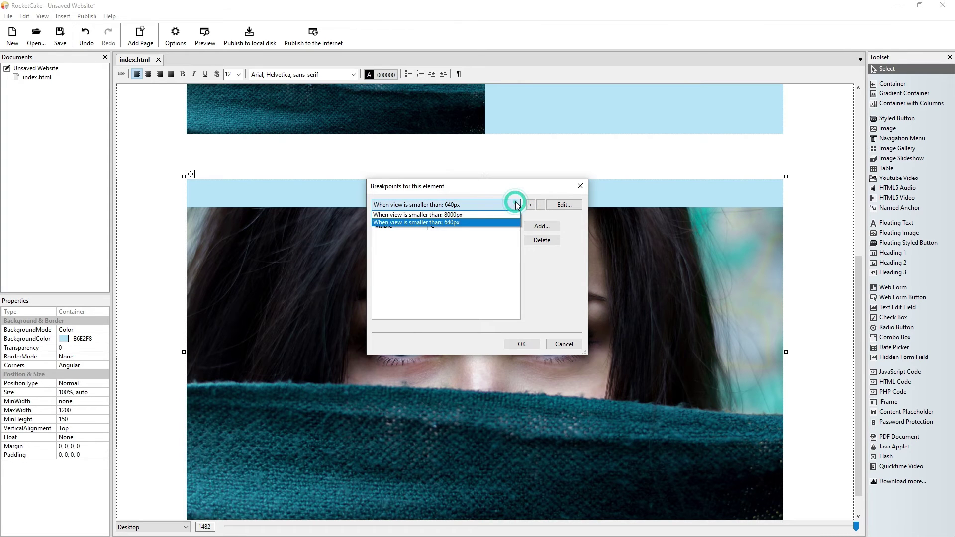
pyautogui.click(535, 228)
pyautogui.click(559, 231)
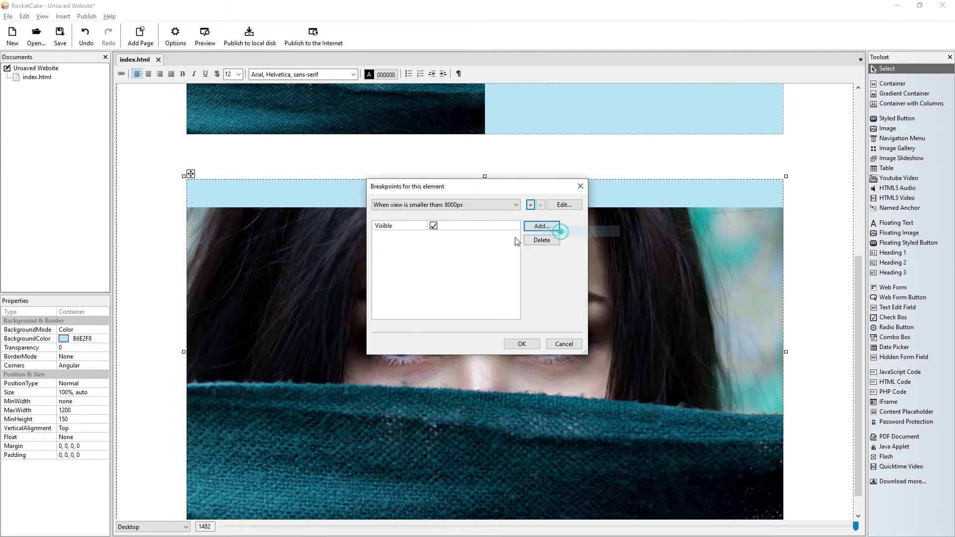
pyautogui.click(434, 225)
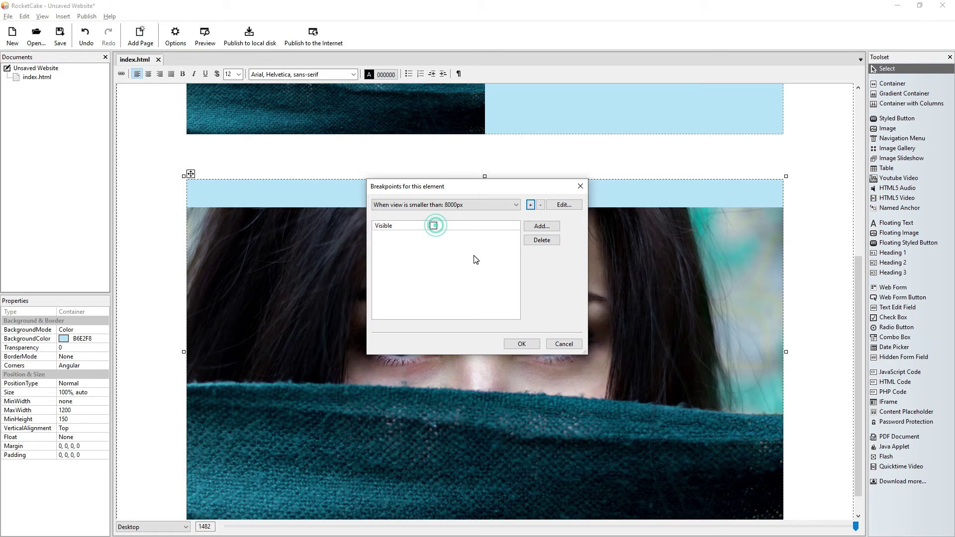
pyautogui.click(519, 344)
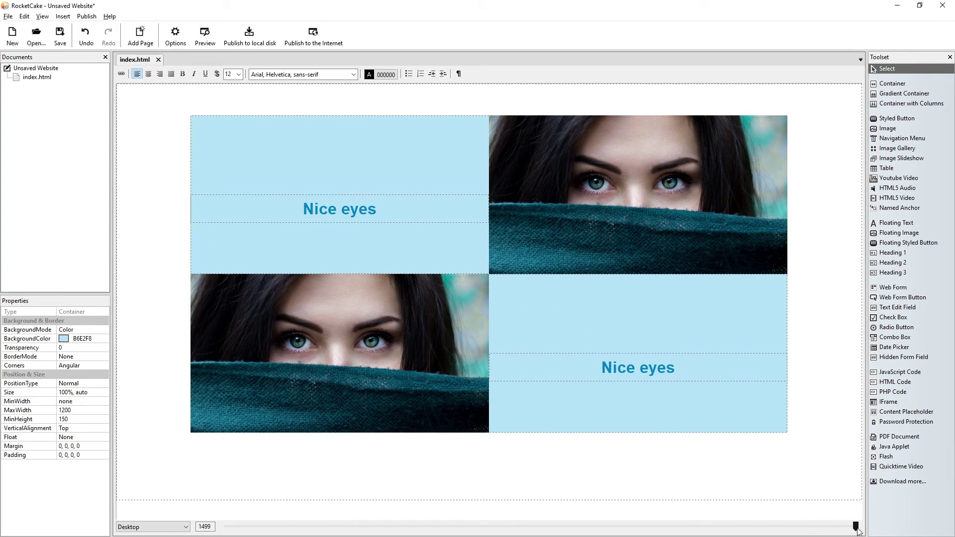
# Narrow the page preview to about 550px, leaving only the stacked row visible.
pyautogui.moveTo(857, 530); pyautogui.dragTo(516, 526)
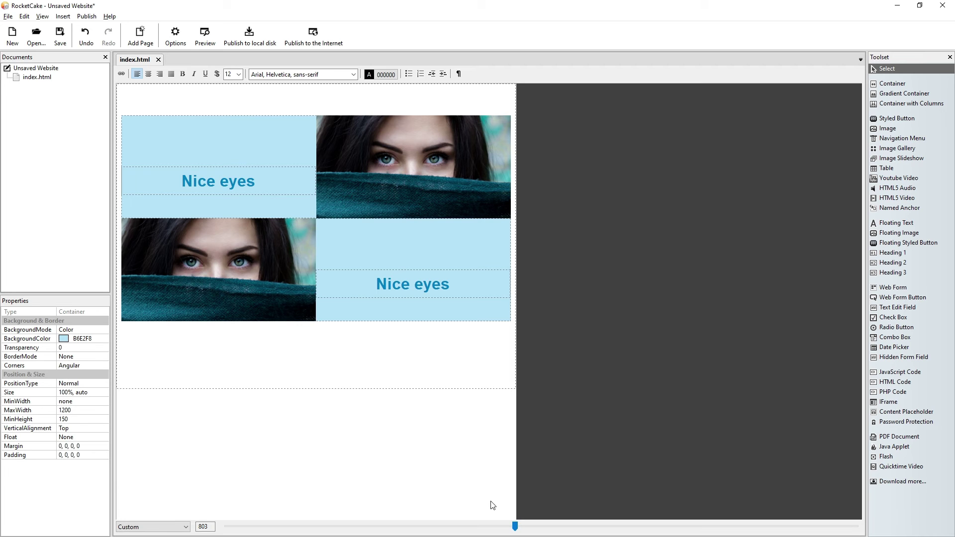
pyautogui.moveTo(515, 527); pyautogui.dragTo(441, 528)
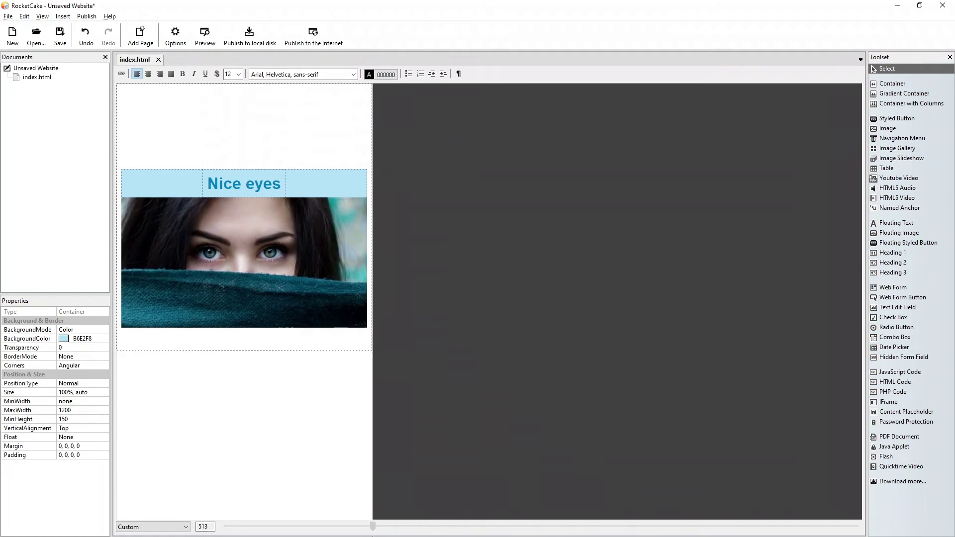
pyautogui.moveTo(441, 529)
pyautogui.mouseDown()
pyautogui.moveTo(504, 521)
pyautogui.moveTo(391, 526)
pyautogui.mouseUp()
# Paste a copy of the stacked 'Nice eyes' row into the outer container, then check it at 293px width.
pyautogui.click(134, 186)
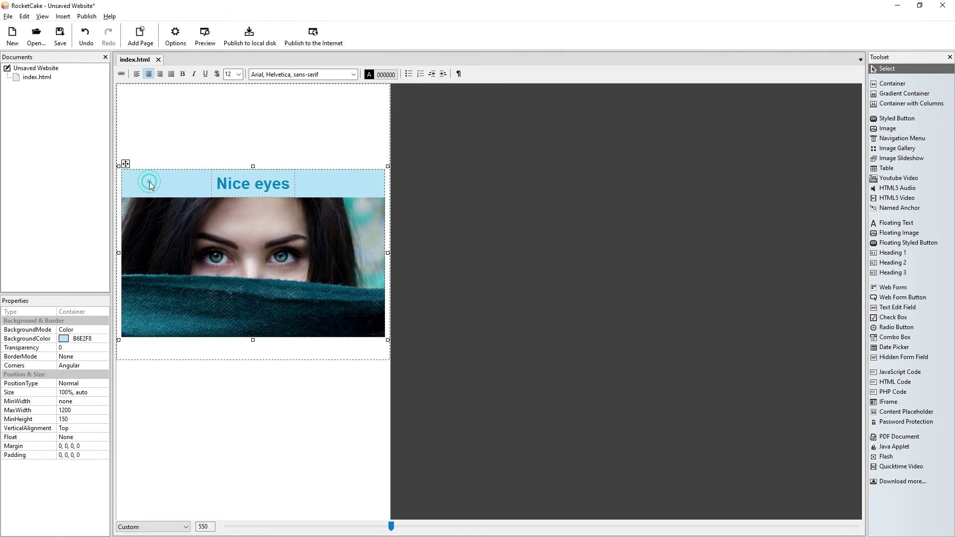
pyautogui.rightClick(151, 183)
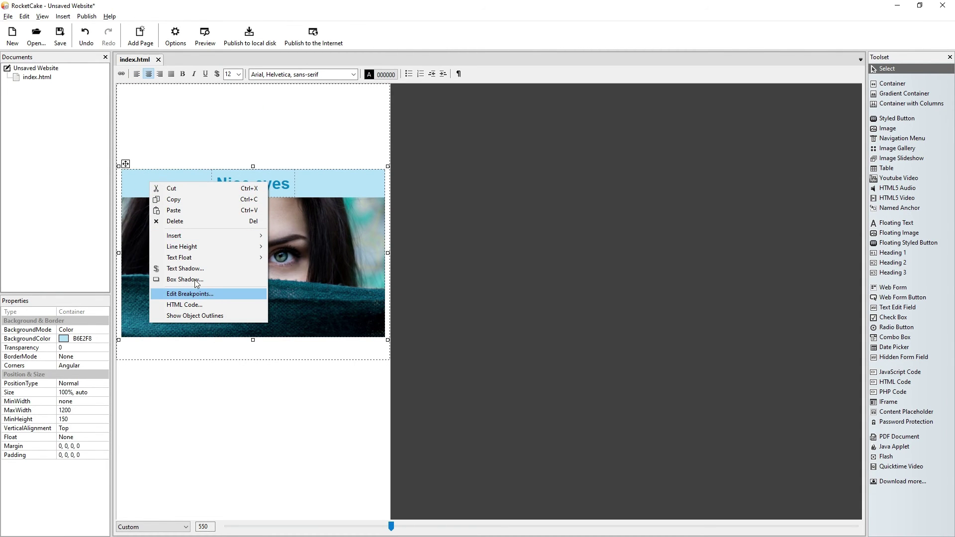
pyautogui.click(184, 200)
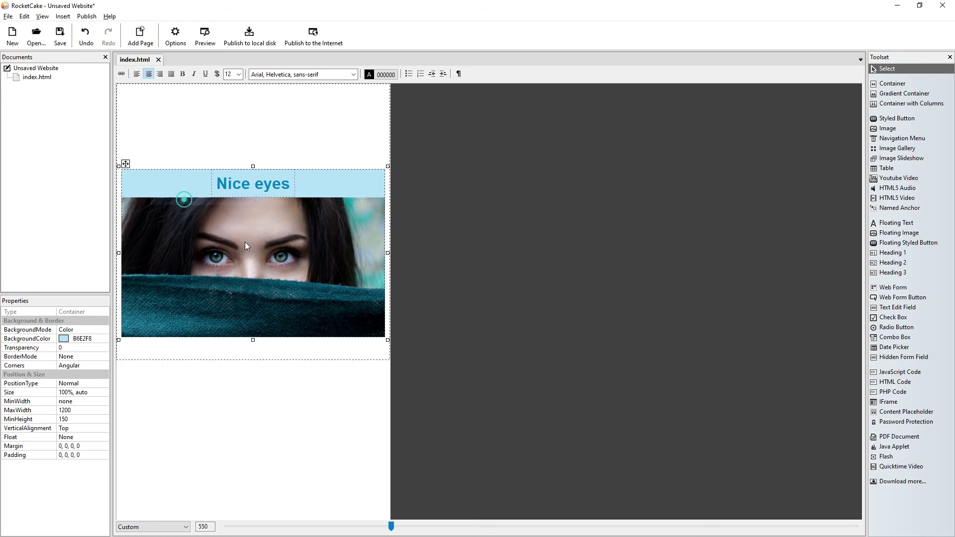
pyautogui.click(245, 345)
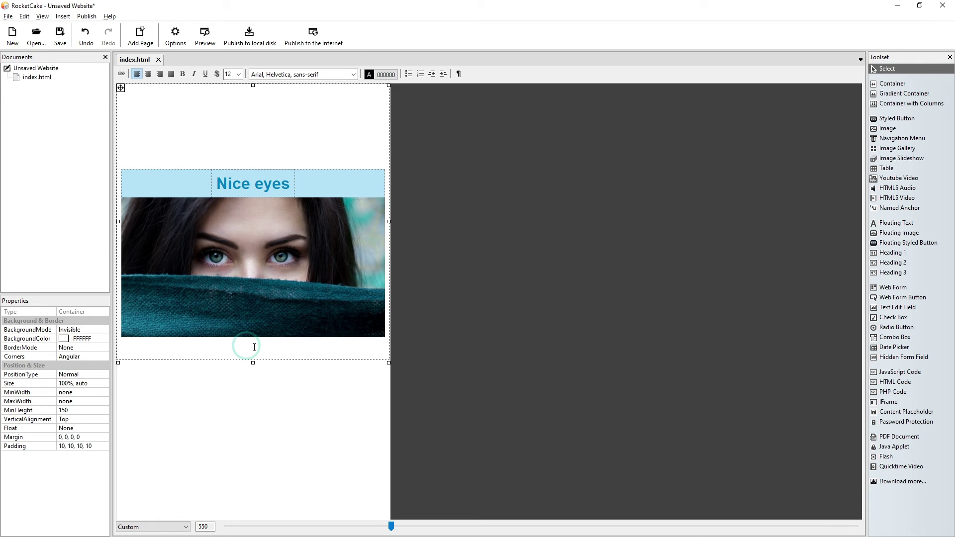
pyautogui.hotkey('ctrl', 'v')
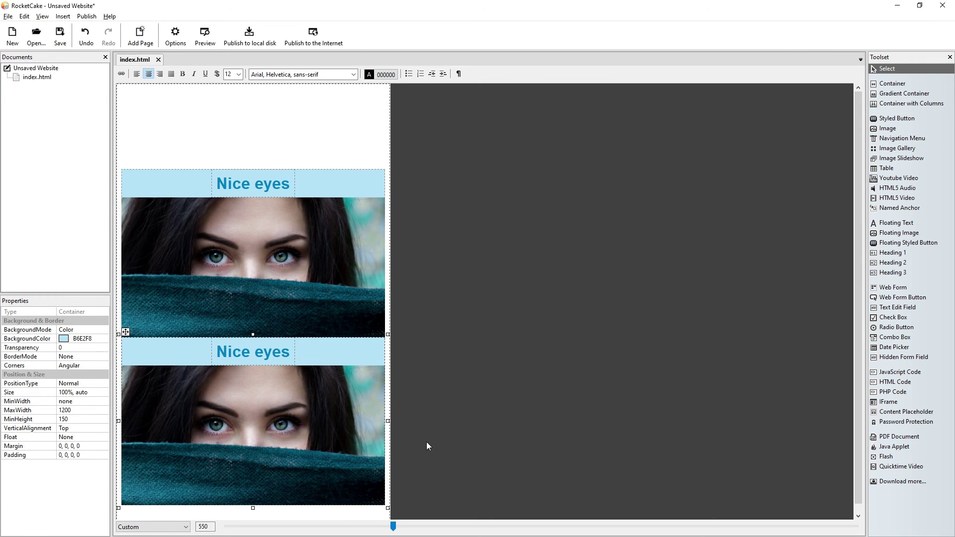
pyautogui.moveTo(394, 526); pyautogui.dragTo(856, 526)
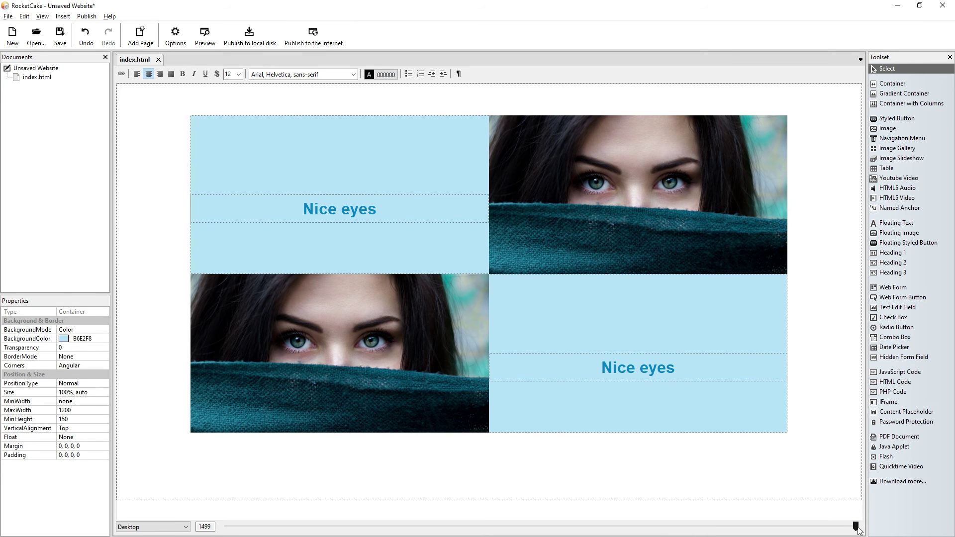
pyautogui.moveTo(856, 525)
pyautogui.mouseDown()
pyautogui.moveTo(465, 446)
pyautogui.moveTo(469, 385)
pyautogui.mouseUp()
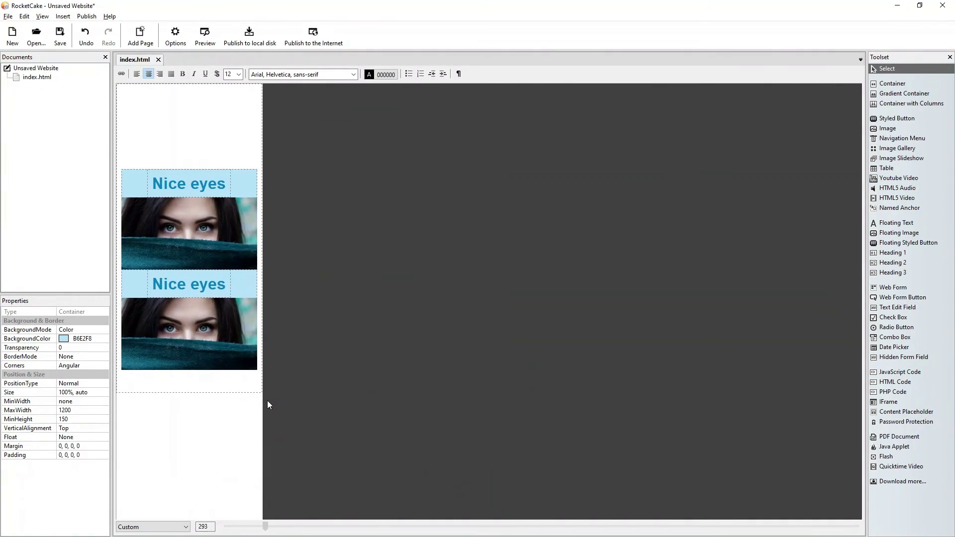
pyautogui.moveTo(468, 385); pyautogui.dragTo(728, 401)
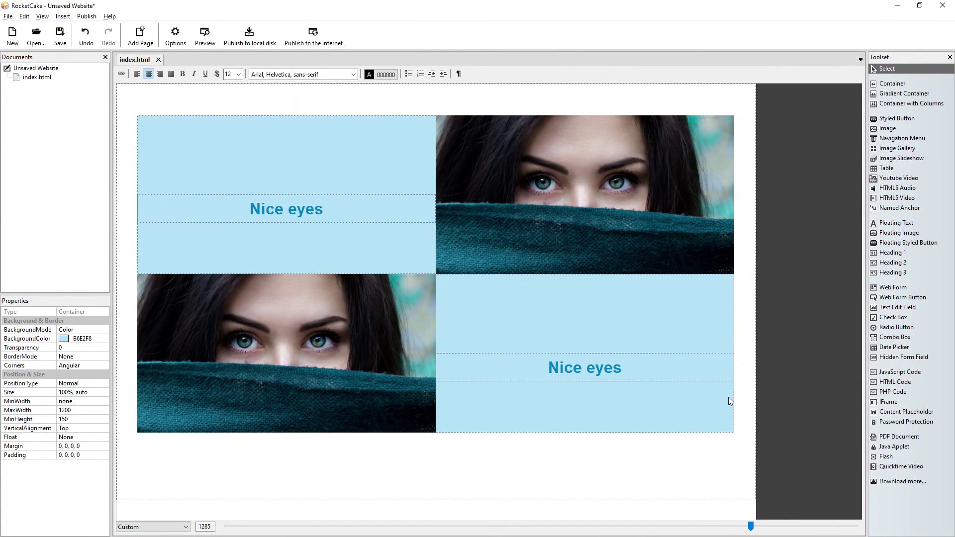
pyautogui.click(614, 450)
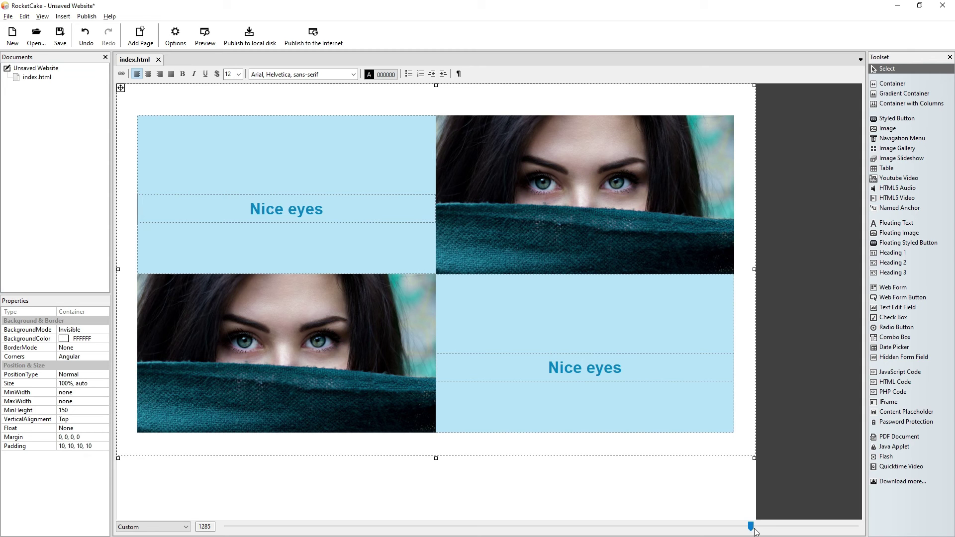
pyautogui.moveTo(752, 527)
pyautogui.mouseDown()
pyautogui.moveTo(689, 526)
pyautogui.moveTo(309, 443)
pyautogui.moveTo(710, 428)
pyautogui.moveTo(842, 403)
pyautogui.mouseUp()
pyautogui.click(205, 36)
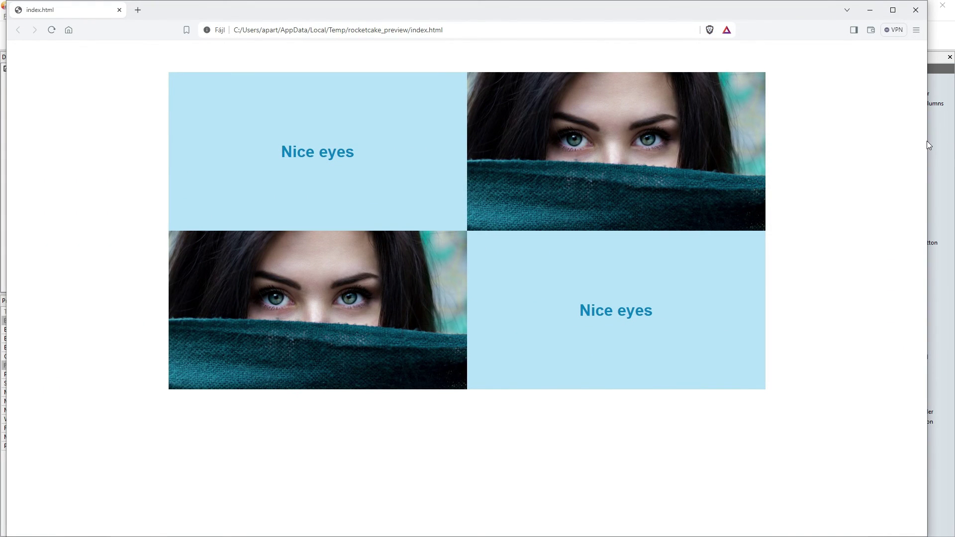
pyautogui.moveTo(927, 141)
pyautogui.mouseDown()
pyautogui.moveTo(664, 194)
pyautogui.moveTo(270, 246)
pyautogui.mouseUp()
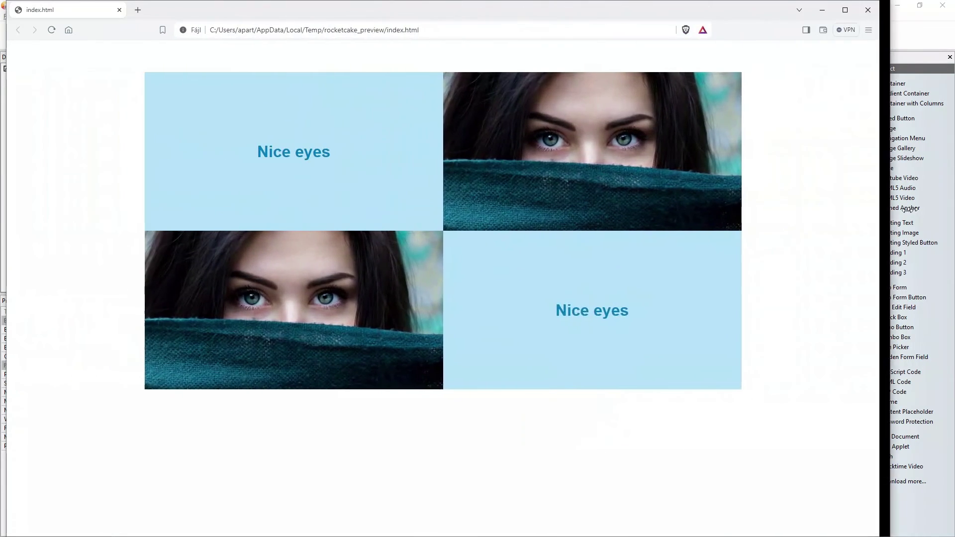
pyautogui.moveTo(270, 247); pyautogui.dragTo(937, 149)
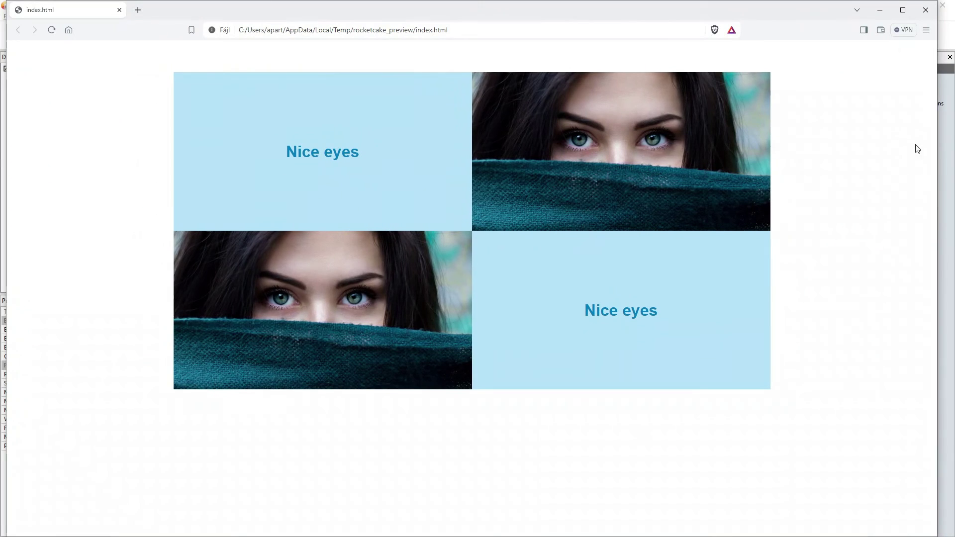
pyautogui.click(926, 10)
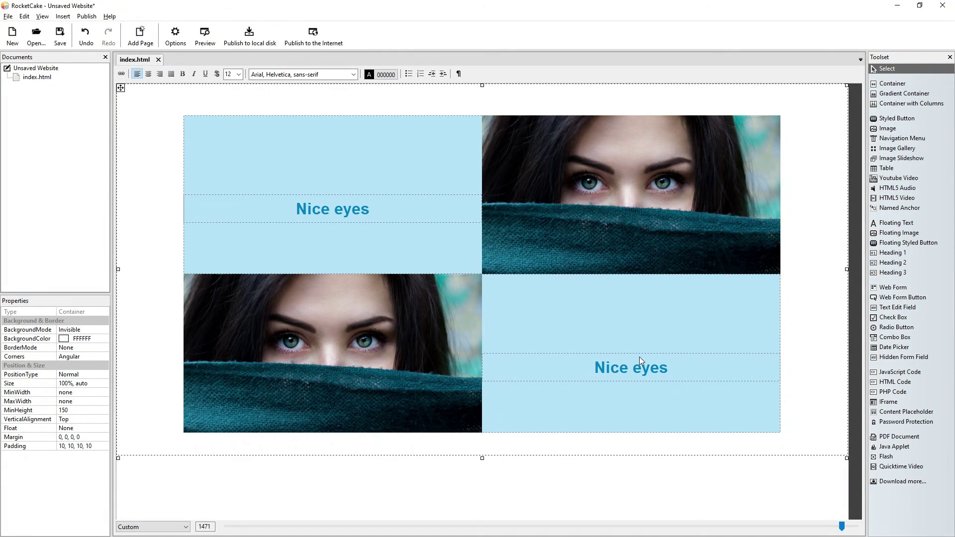
# Narrow the preview and delete 'transform: translateY(-50%);' from the top Nice eyes heading's CSS.
pyautogui.moveTo(842, 525); pyautogui.dragTo(419, 516)
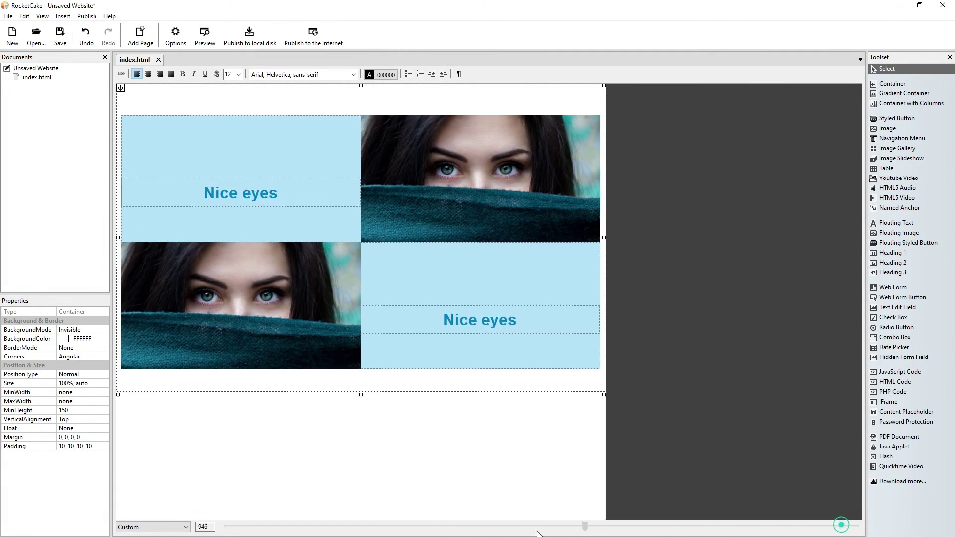
pyautogui.click(228, 135)
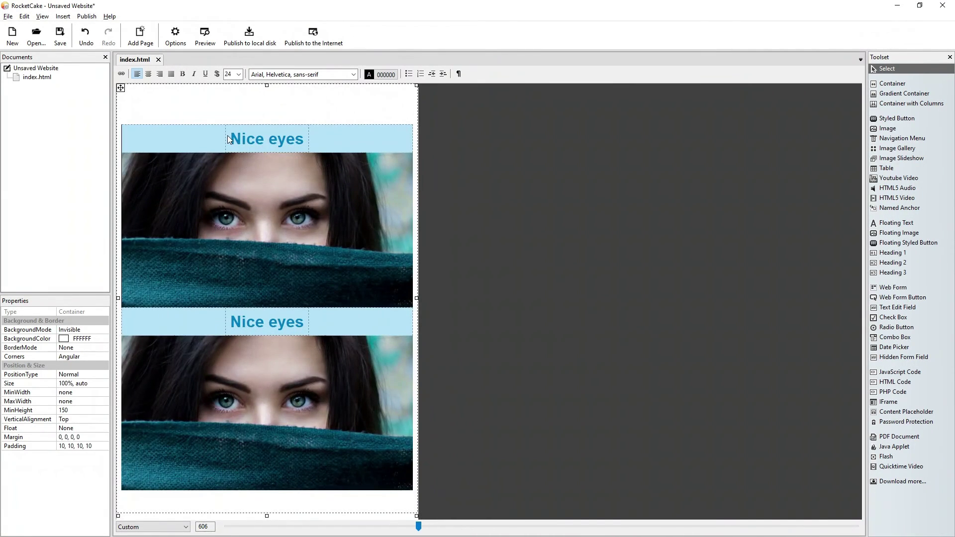
pyautogui.rightClick(228, 135)
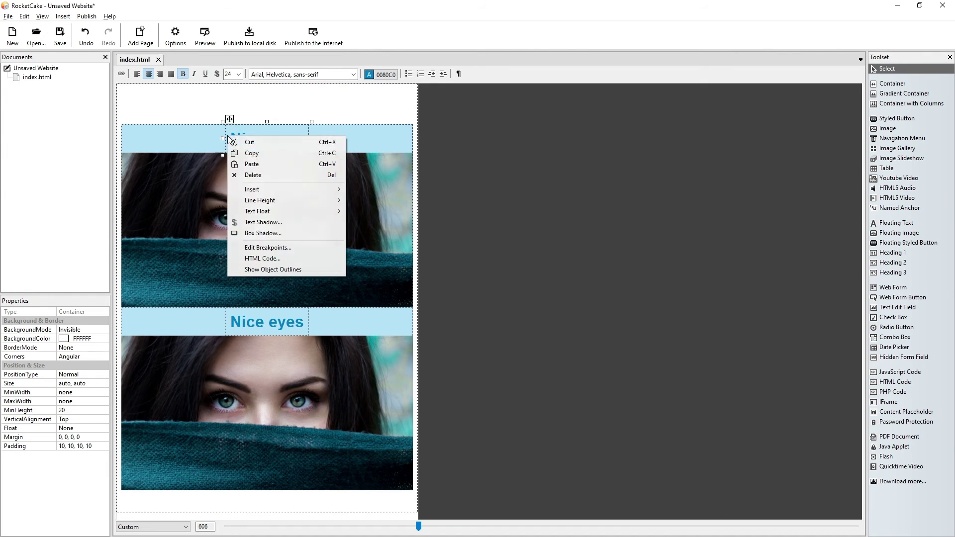
pyautogui.click(270, 257)
pyautogui.click(453, 316)
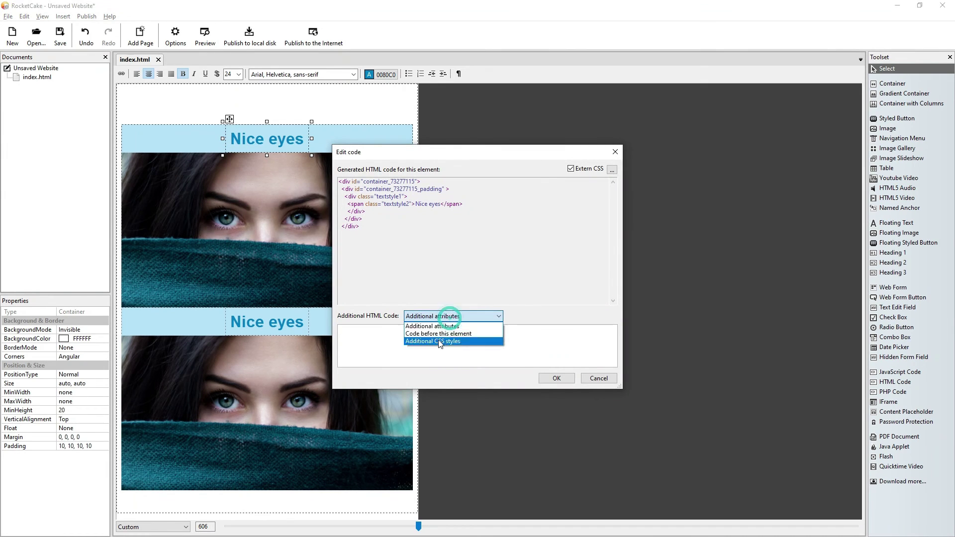
pyautogui.click(439, 341)
pyautogui.tripleClick(448, 335)
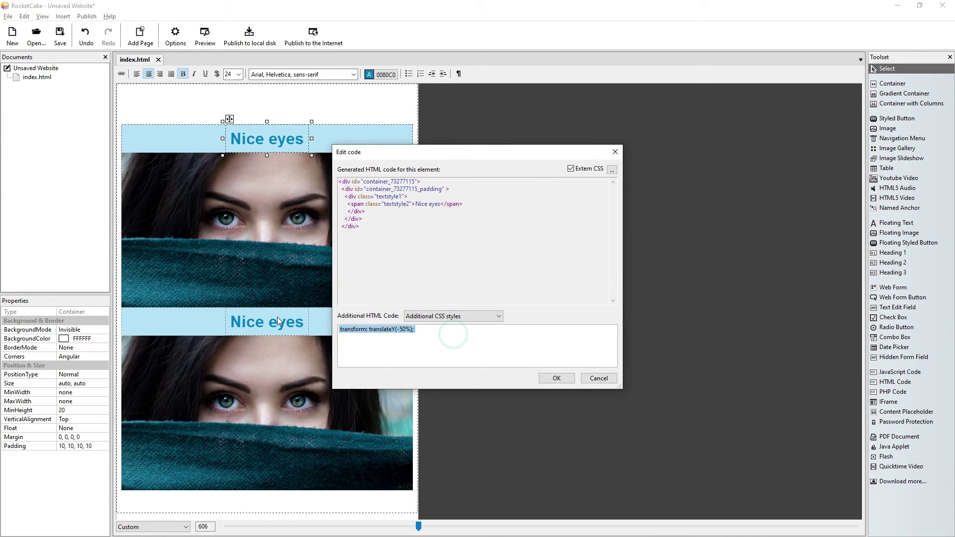
pyautogui.press('BackSpace')
pyautogui.click(555, 379)
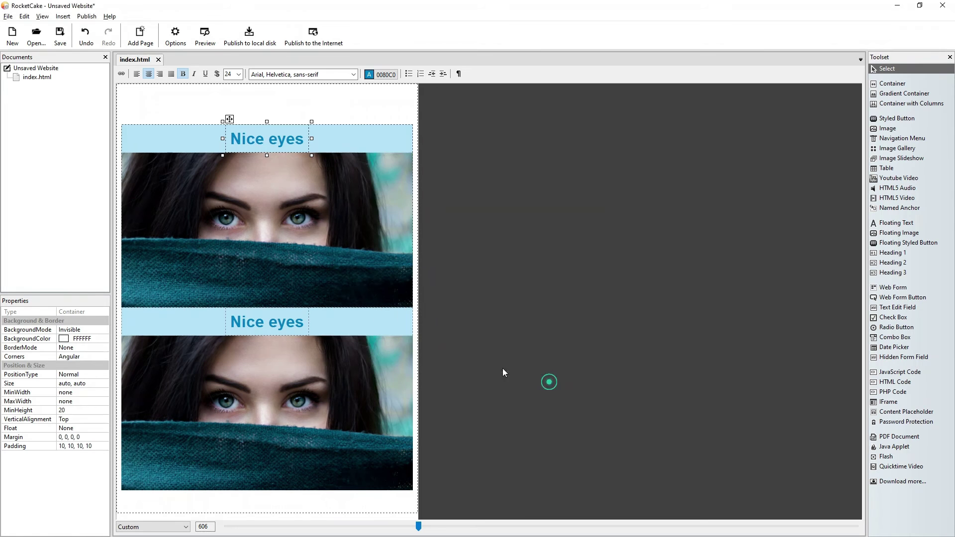
# Delete the translateY(-50%) style from the second Nice eyes heading's additional CSS.
pyautogui.click(303, 321)
pyautogui.rightClick(303, 321)
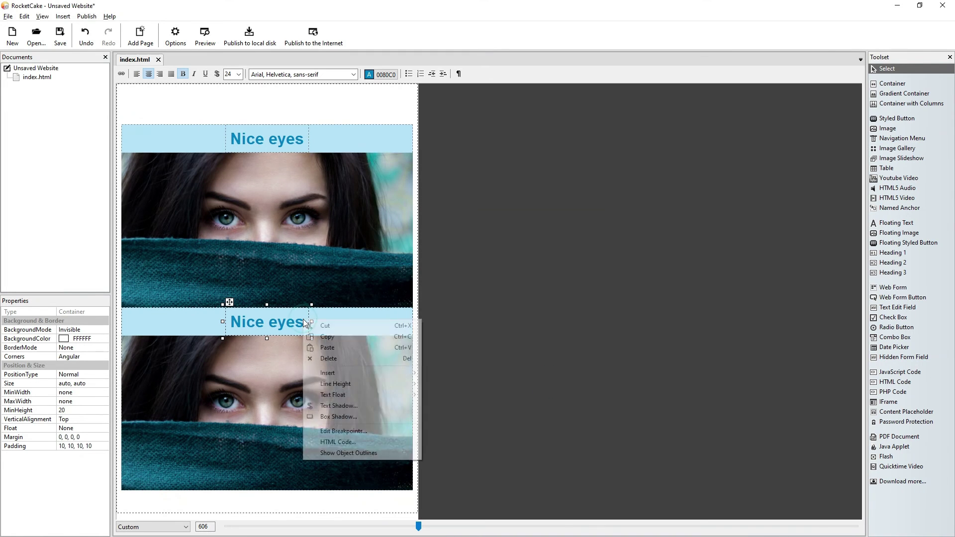
pyautogui.click(340, 431)
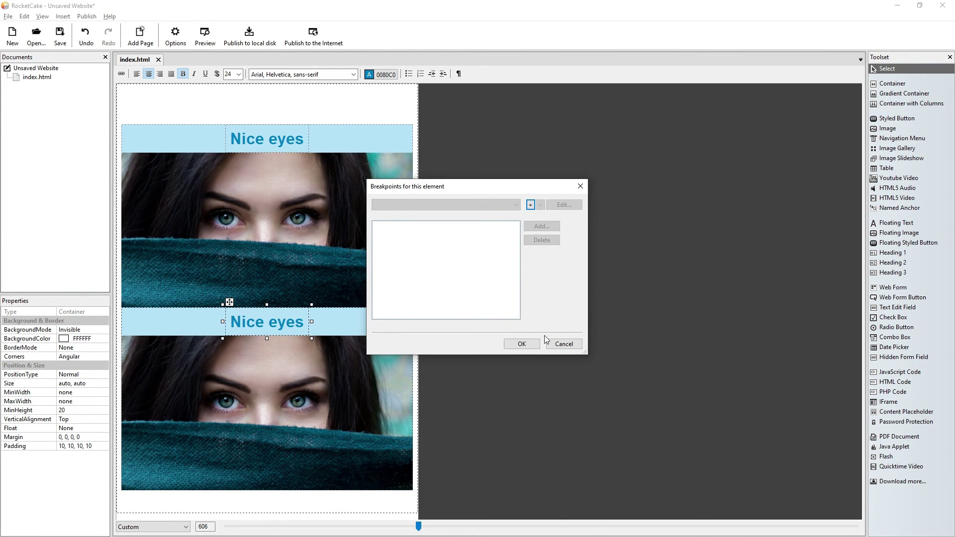
pyautogui.click(559, 344)
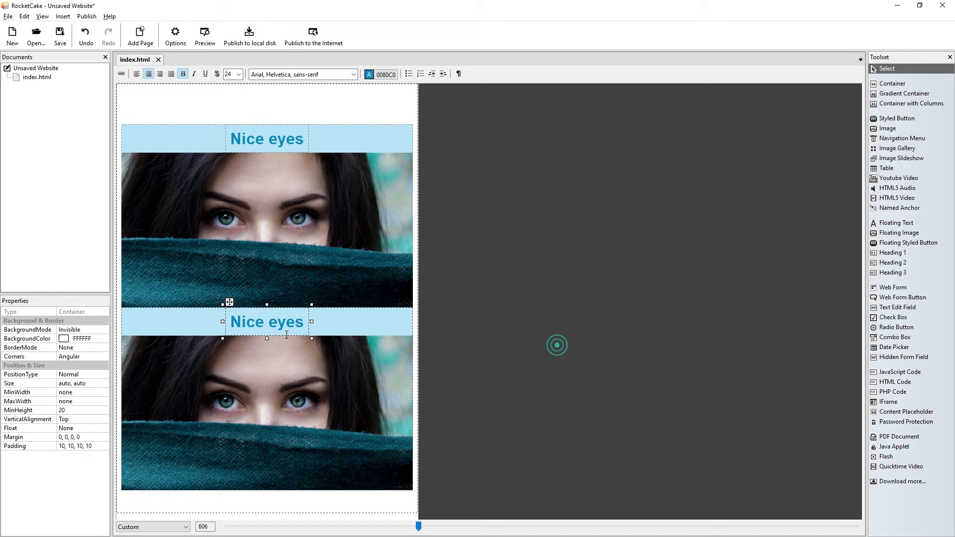
pyautogui.rightClick(246, 321)
pyautogui.click(277, 440)
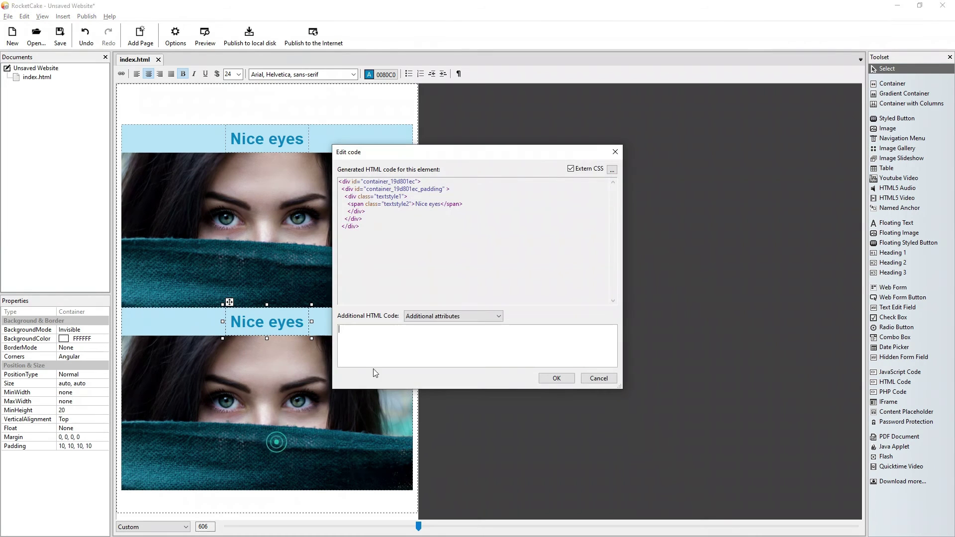
pyautogui.click(423, 316)
pyautogui.click(437, 341)
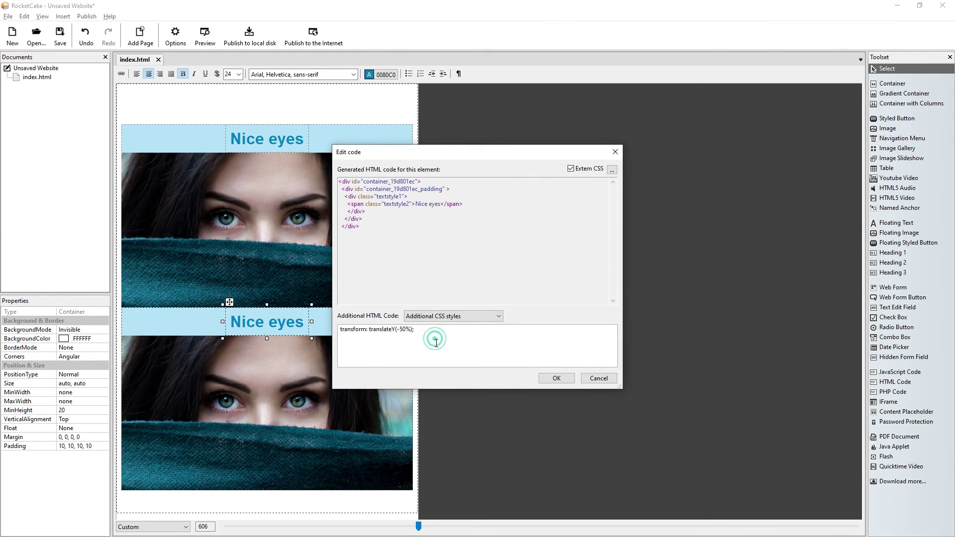
pyautogui.doubleClick(436, 341)
pyautogui.press('Delete')
pyautogui.click(544, 376)
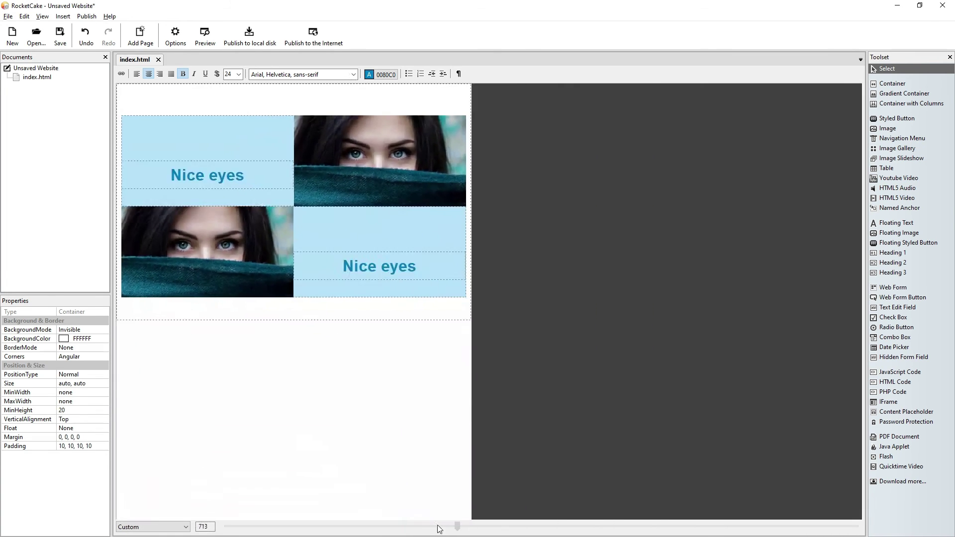
# Widen the page to 1486px, preview it in Brave, and narrow the window to test.
pyautogui.moveTo(417, 528); pyautogui.dragTo(436, 527)
pyautogui.moveTo(547, 524); pyautogui.dragTo(849, 526)
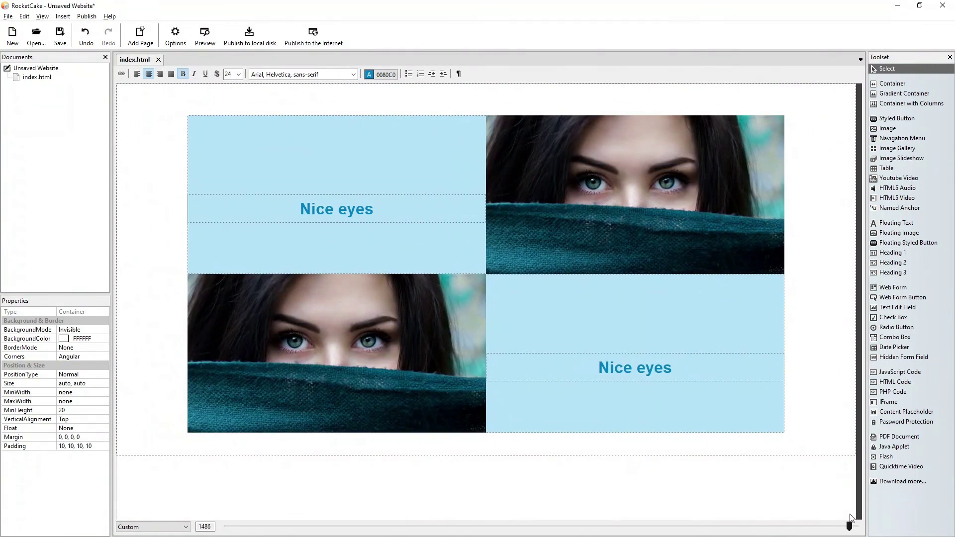
pyautogui.click(206, 38)
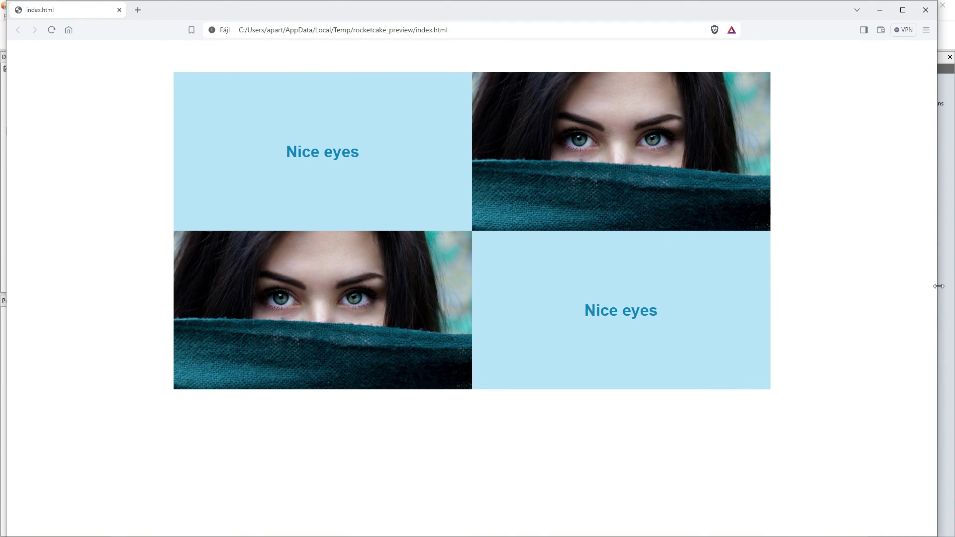
pyautogui.moveTo(937, 291)
pyautogui.mouseDown()
pyautogui.moveTo(716, 319)
pyautogui.moveTo(250, 281)
pyautogui.moveTo(693, 246)
pyautogui.moveTo(229, 234)
pyautogui.moveTo(866, 224)
pyautogui.mouseUp()
# Close the preview, place the caret below the outer container, and start saving.
pyautogui.click(855, 10)
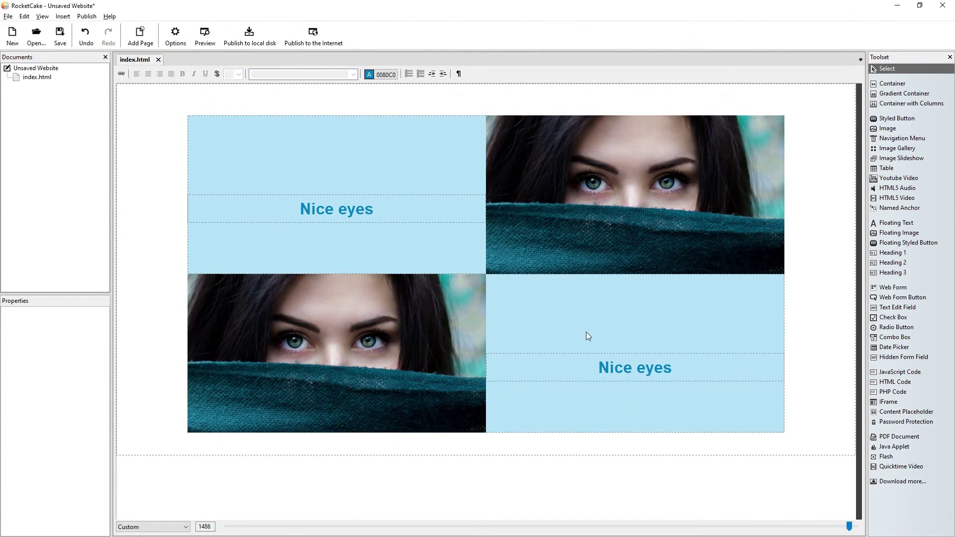
pyautogui.click(509, 451)
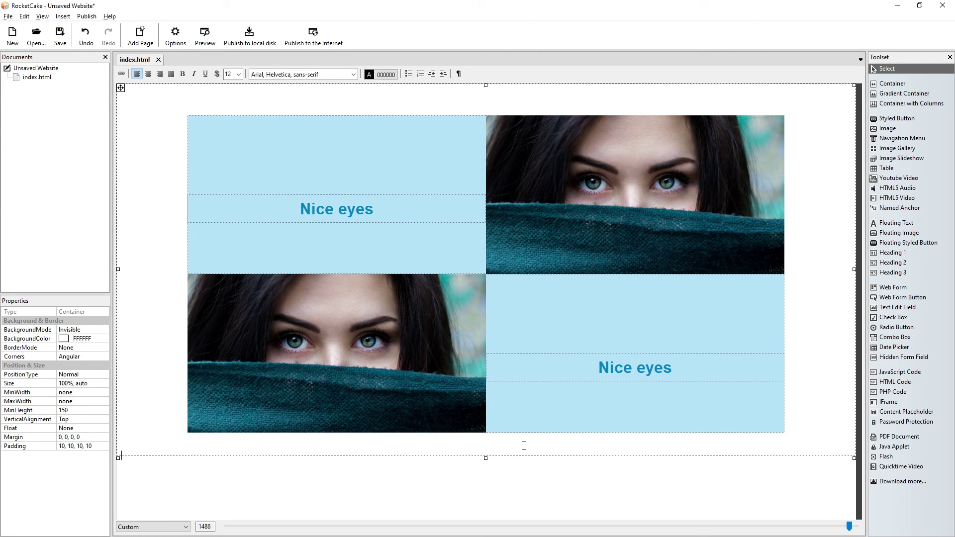
pyautogui.press('Right')
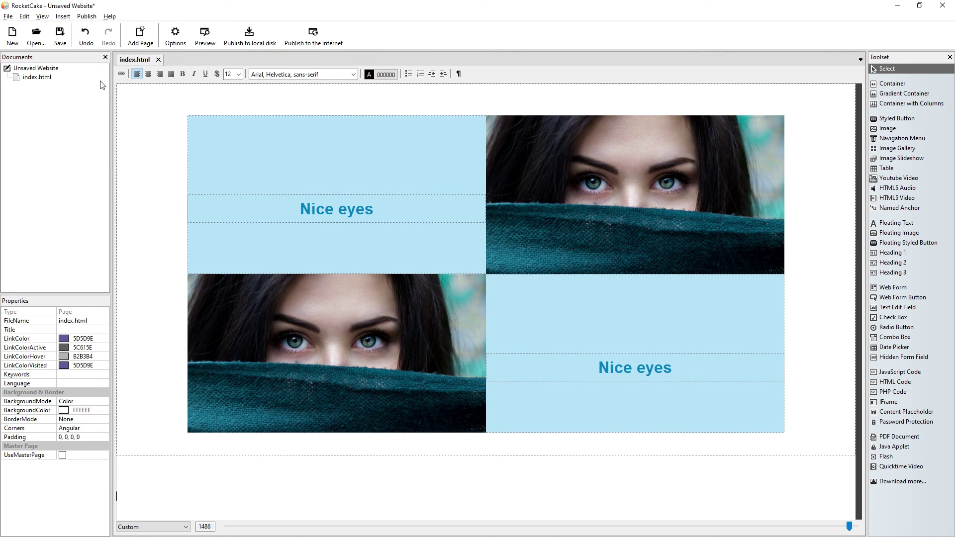
pyautogui.click(60, 37)
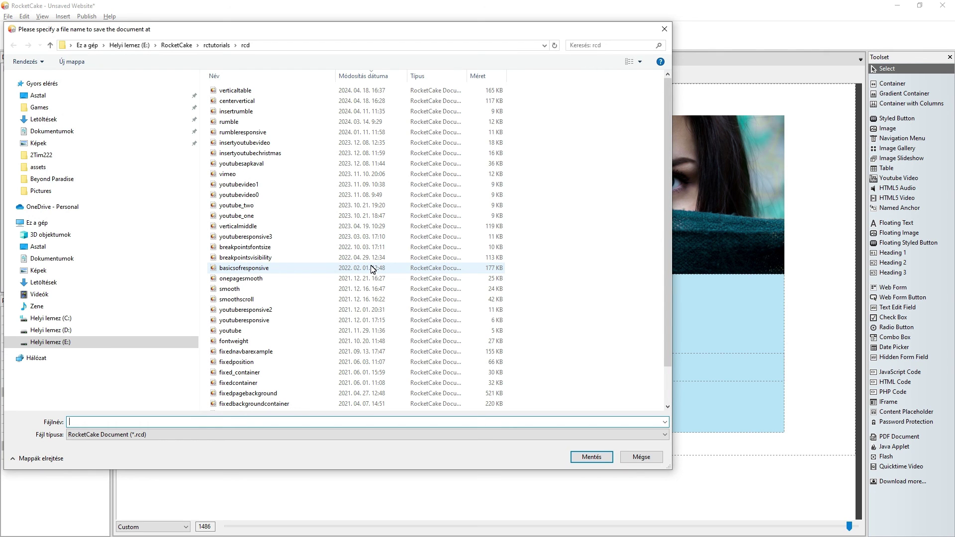
pyautogui.write('centerverti')
pyautogui.write('cen')
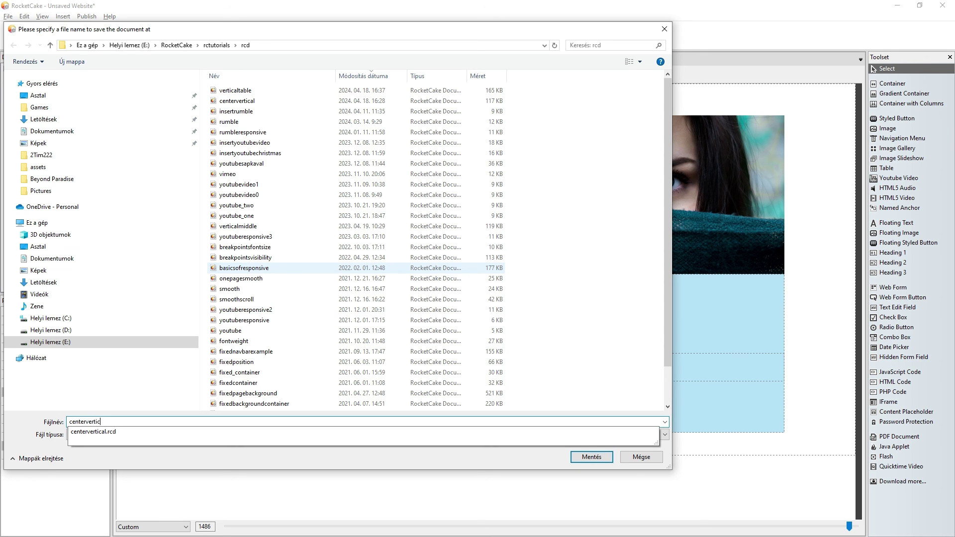
pyautogui.write('lly')
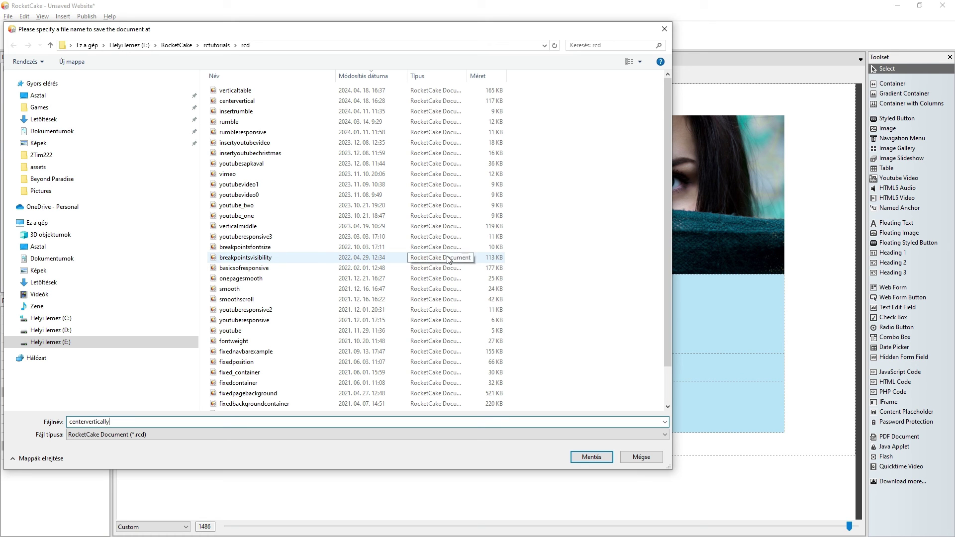
# Save the website as centervertically.rcd in the rcd tutorials folder.
pyautogui.click(591, 457)
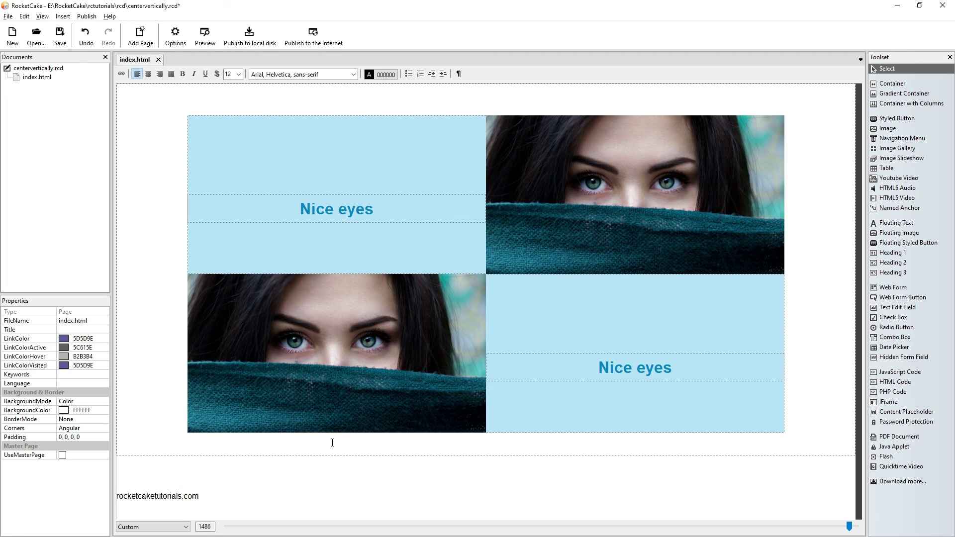
# Make the rocketcaketutorials.com footer centred, bold, blue 0080FF and size 24.
pyautogui.hotkey('ctrl', 'a')
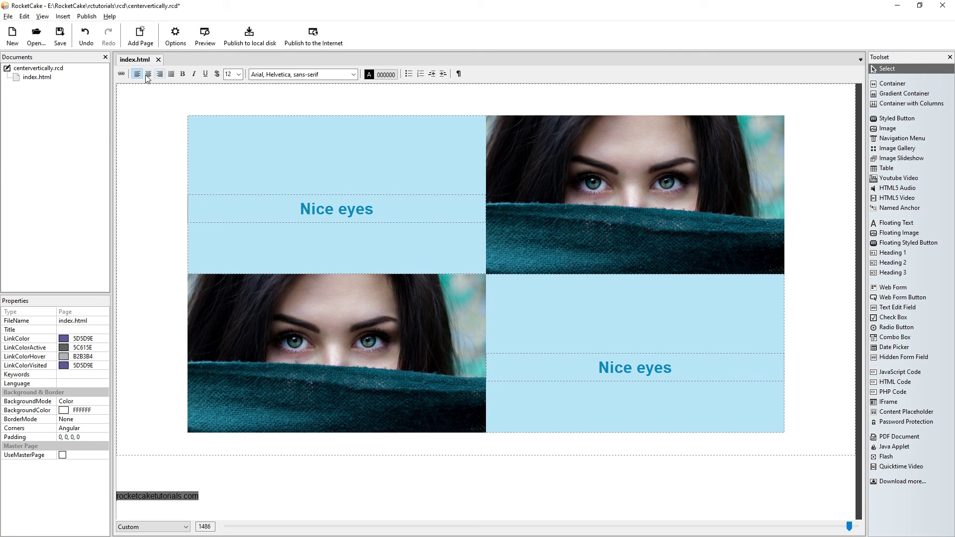
pyautogui.click(148, 74)
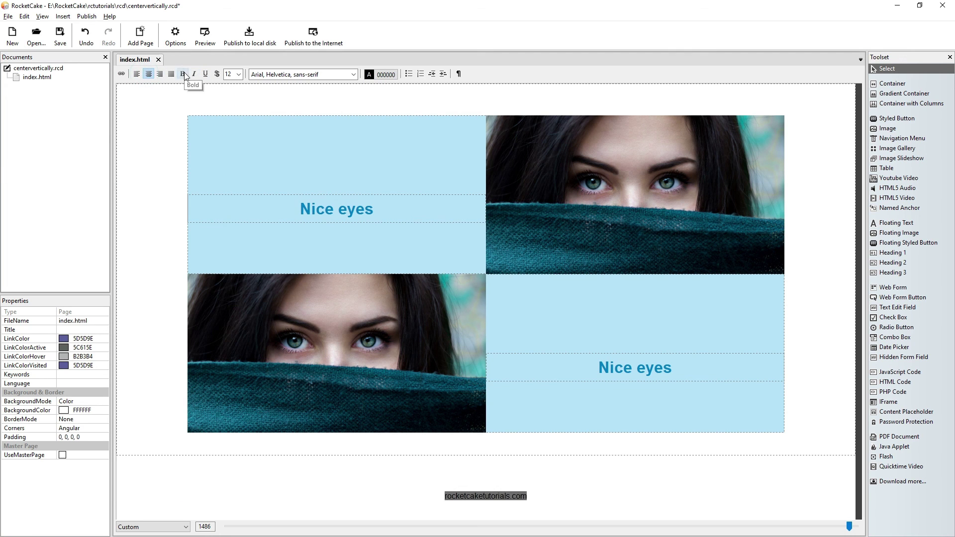
pyautogui.click(184, 75)
pyautogui.click(382, 73)
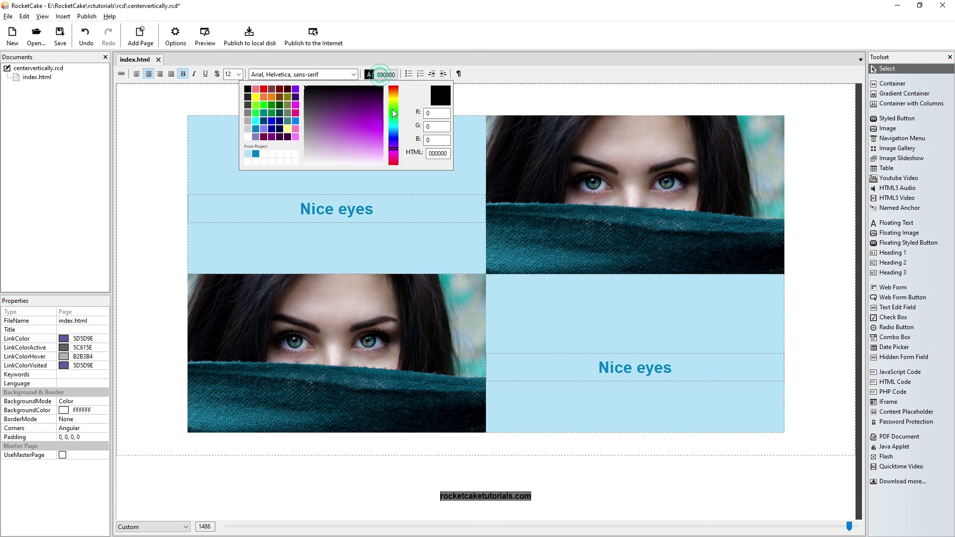
pyautogui.click(295, 120)
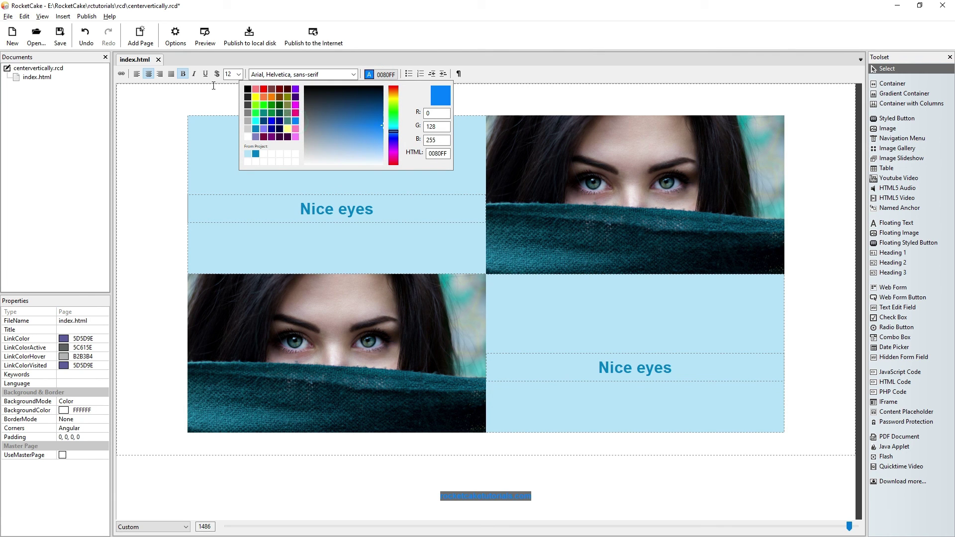
pyautogui.click(239, 73)
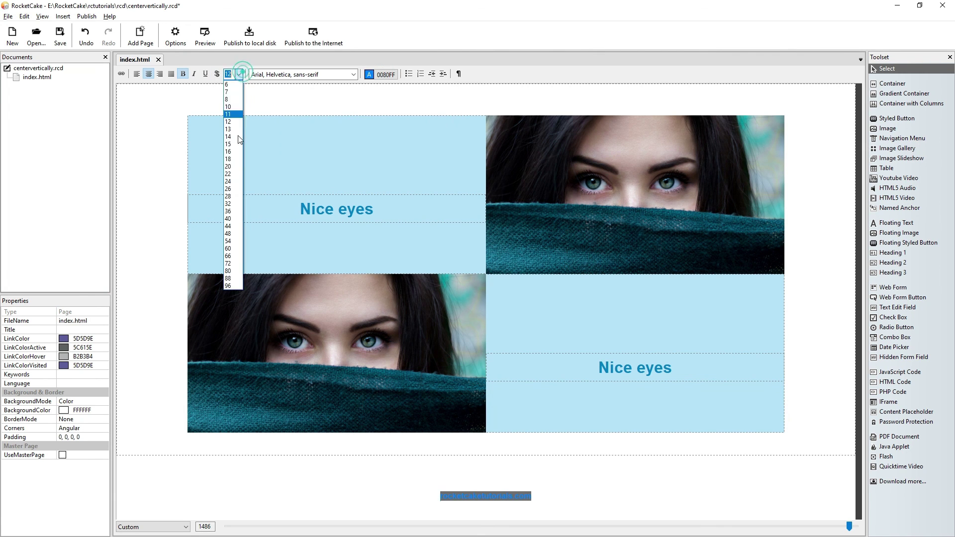
pyautogui.click(234, 181)
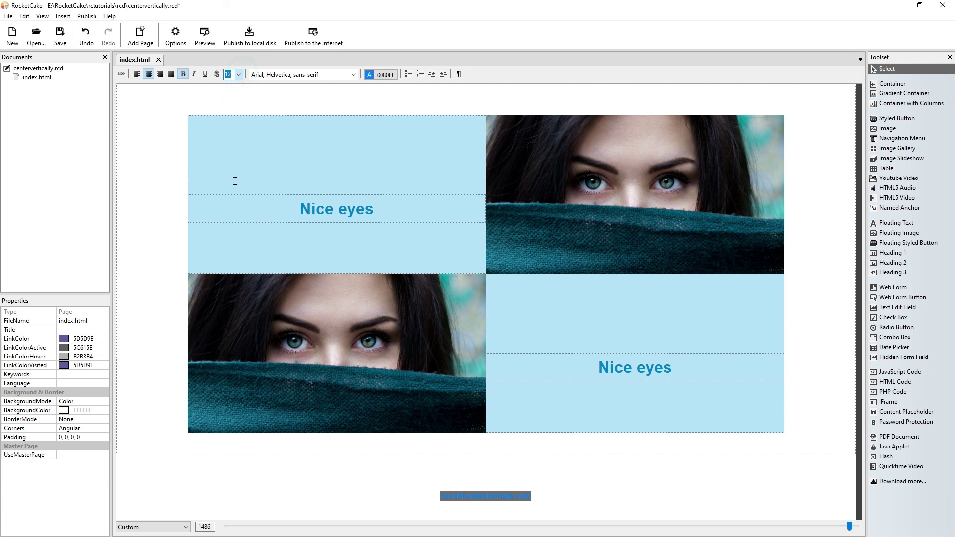
pyautogui.click(577, 474)
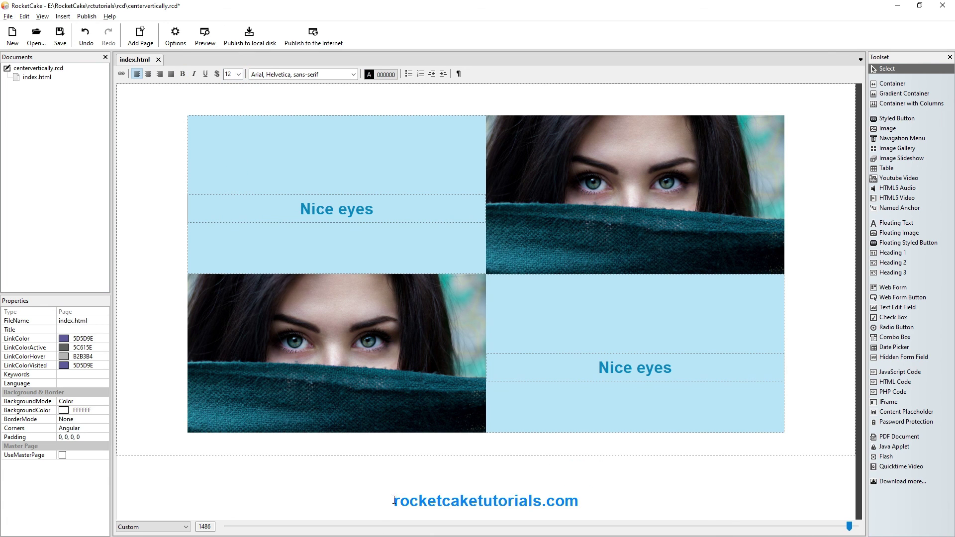
pyautogui.moveTo(395, 501); pyautogui.dragTo(578, 514)
pyautogui.hotkey('ctrl', 'c')
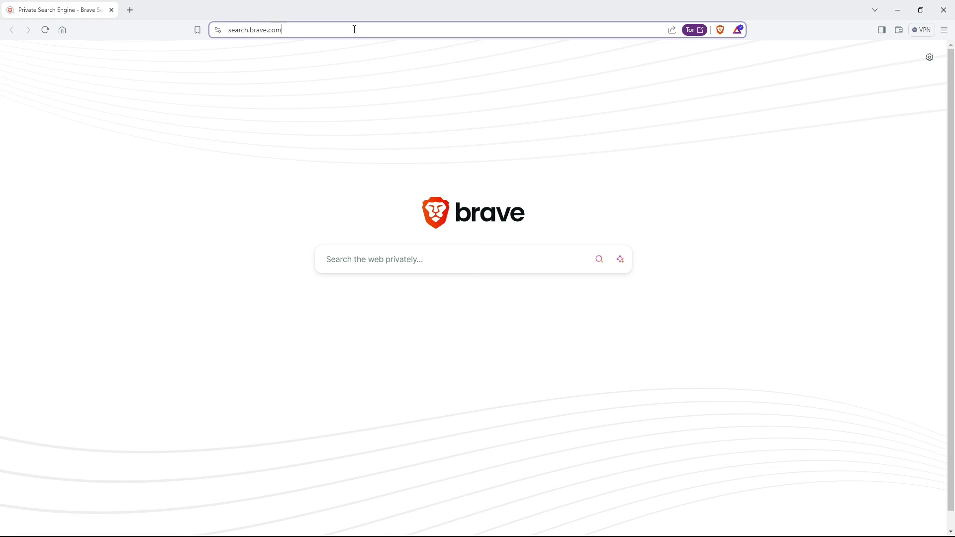
# Load rocketcaketutorials.com in Brave and open its RCD Files page.
pyautogui.click(354, 31)
pyautogui.hotkey('ctrl', 'v')
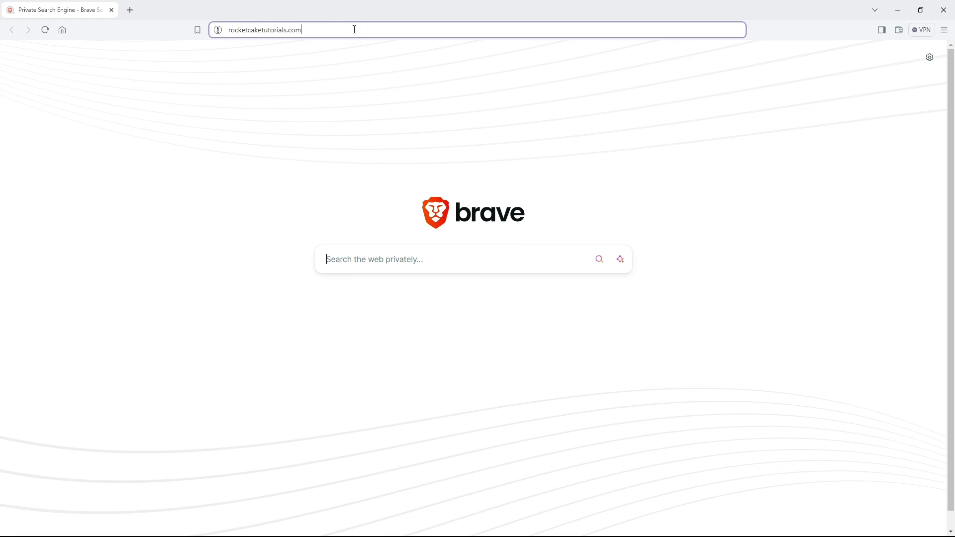
pyautogui.press('Return')
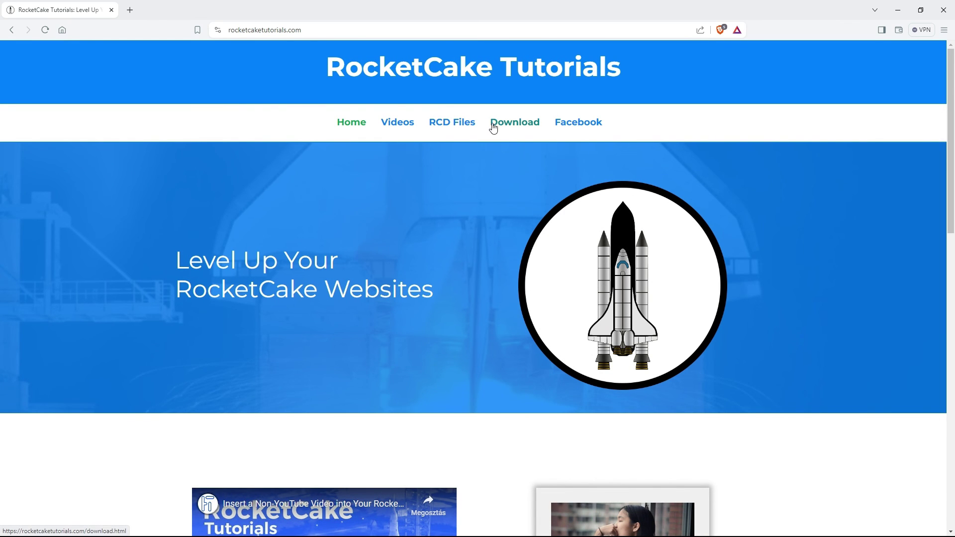
pyautogui.click(453, 124)
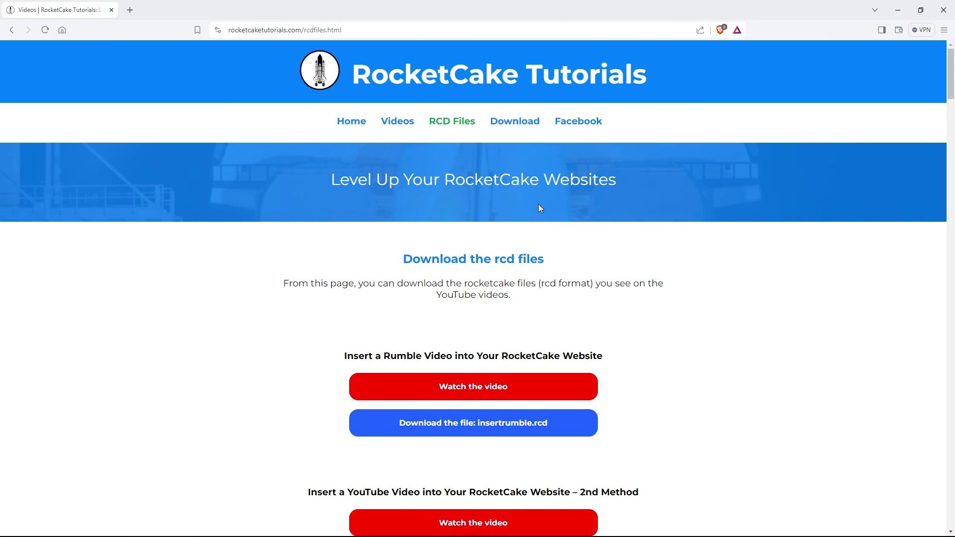
pyautogui.scroll(-1, 539, 208)
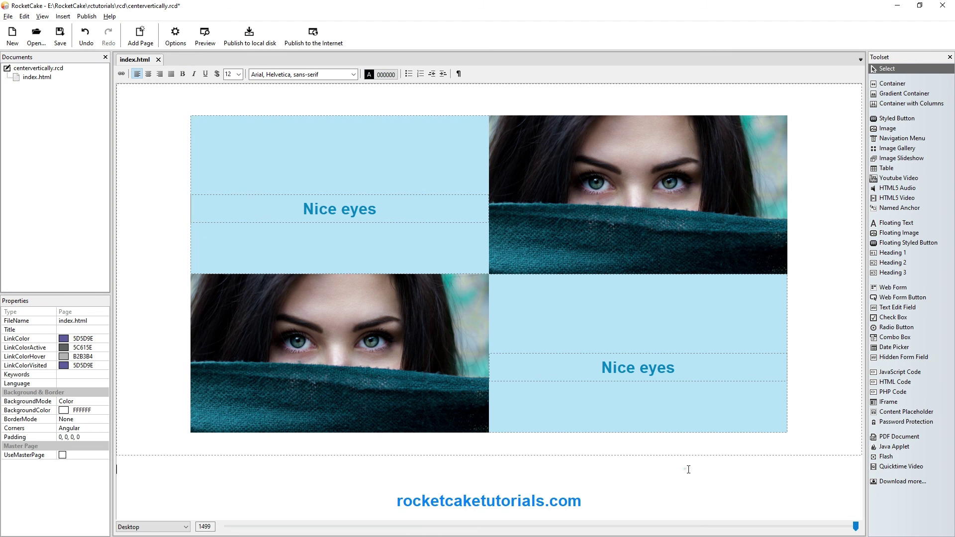
pyautogui.click(685, 470)
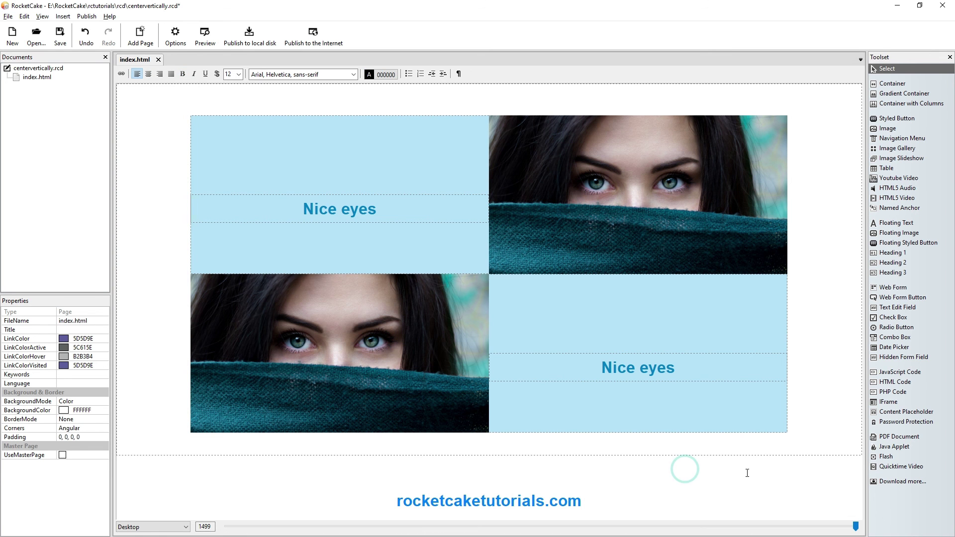